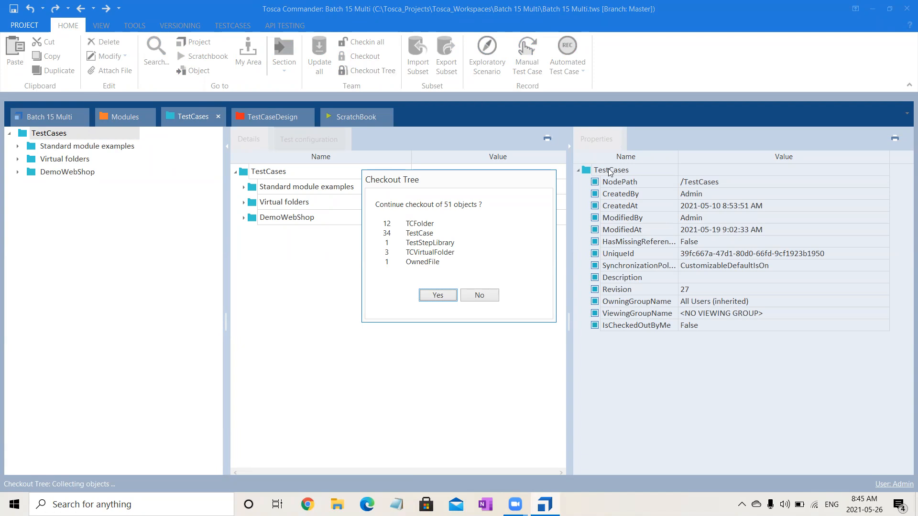
Check out the TestCases tree and open Validate User Login from the DemoWebShop folder.
left_click(438, 296)
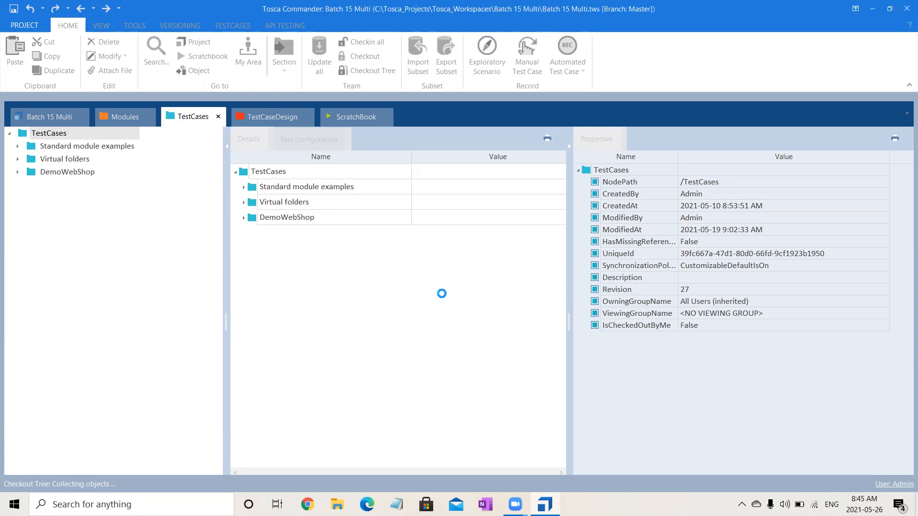
left_click(17, 172)
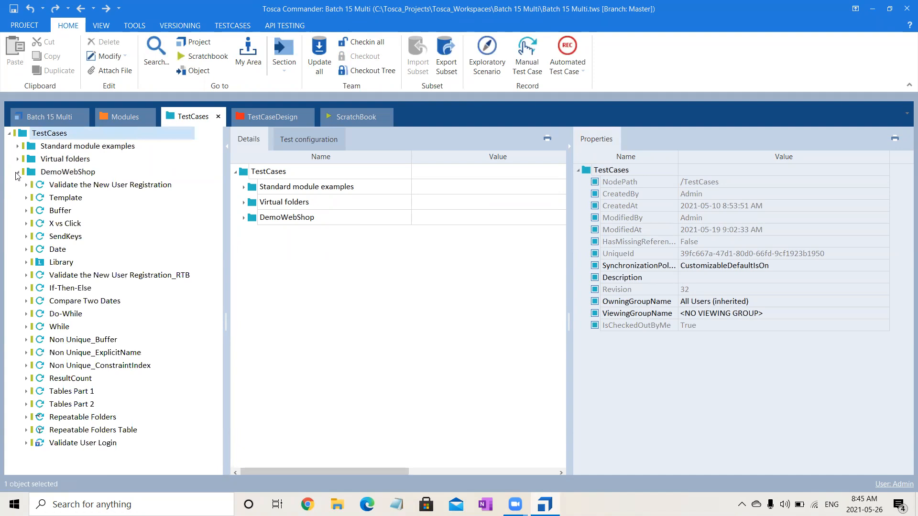
left_click(91, 447)
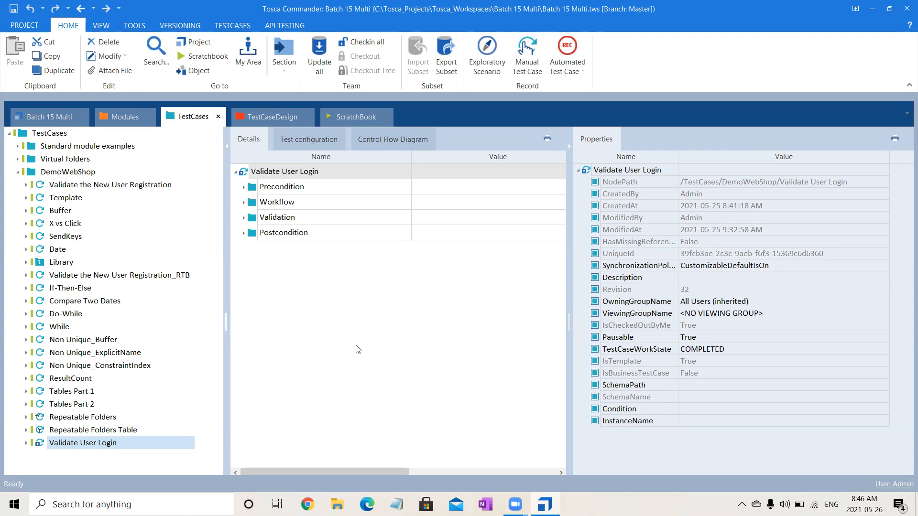
Expand all Validate User Login steps and inspect the Url, Email and Password parameters.
right_click(348, 176)
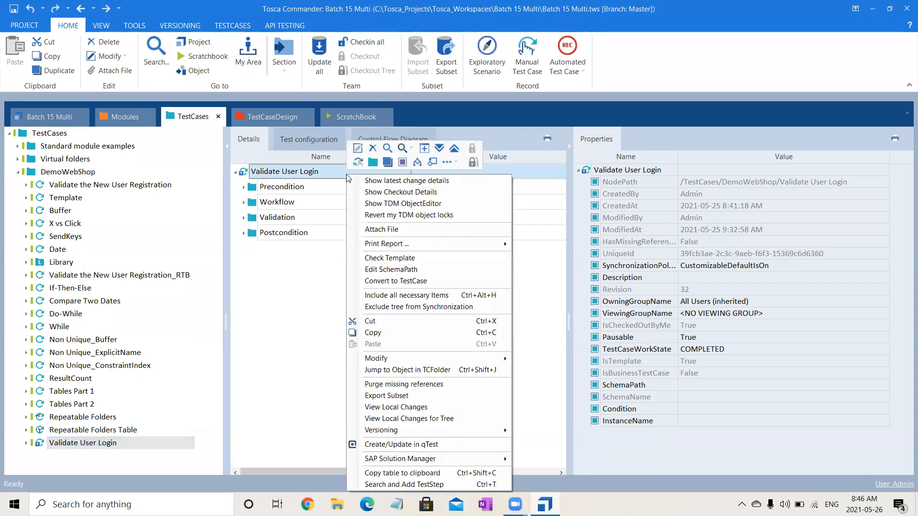
left_click(440, 147)
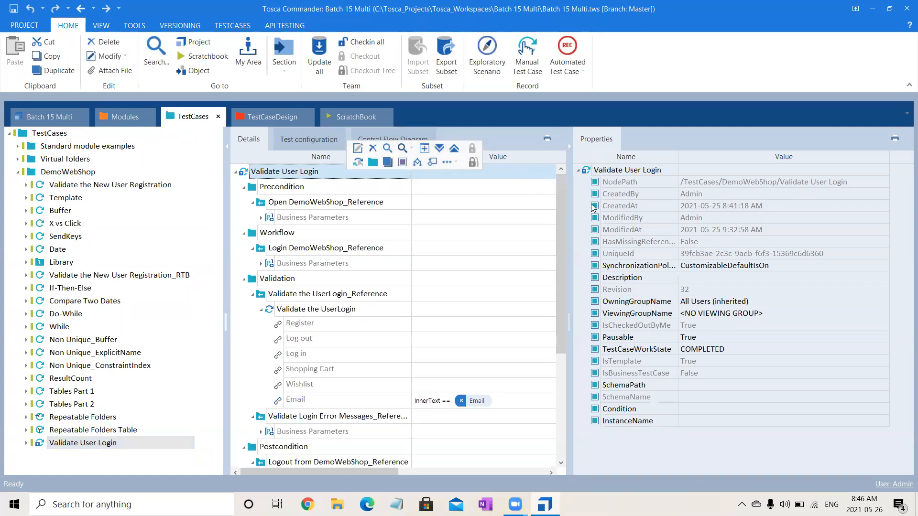
left_click(262, 218)
left_click(360, 205)
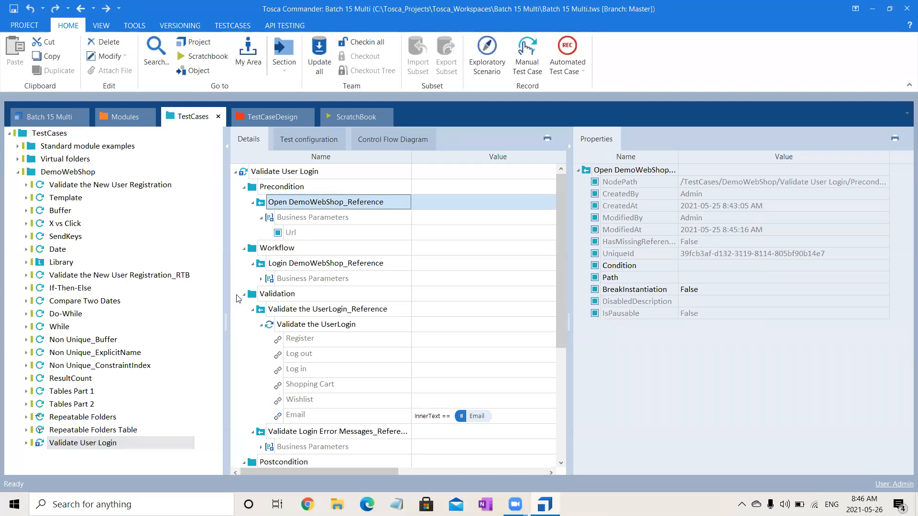
left_click(261, 279)
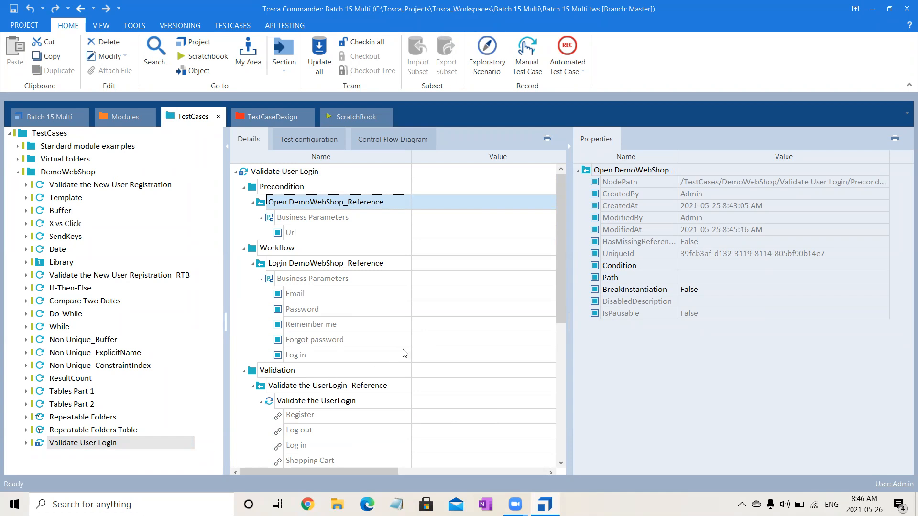
left_click_drag(565, 315, 571, 376)
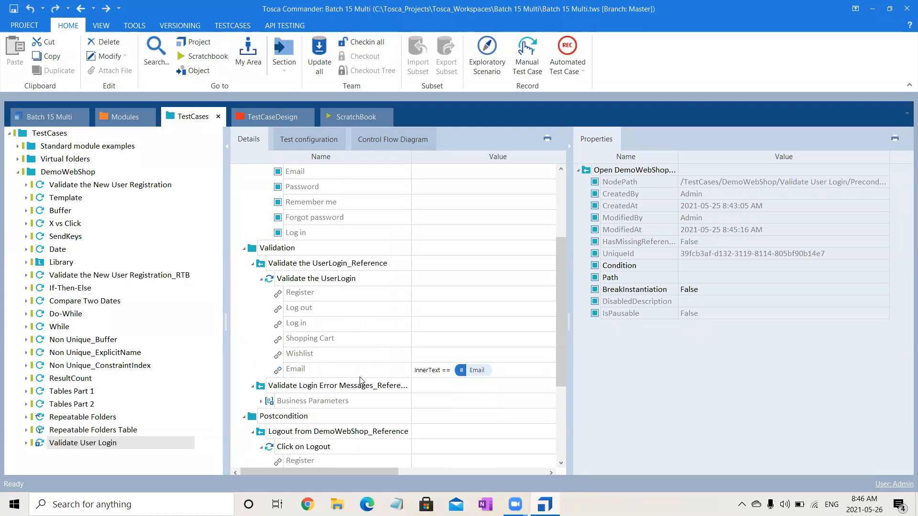
Collapse the validation, logout and close steps, then move to the TestCaseDesign section.
left_click(251, 264)
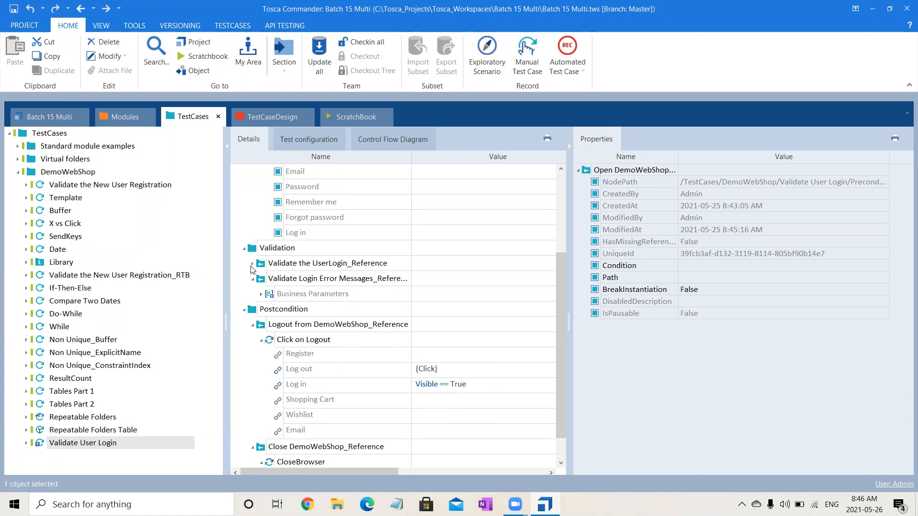
left_click(261, 294)
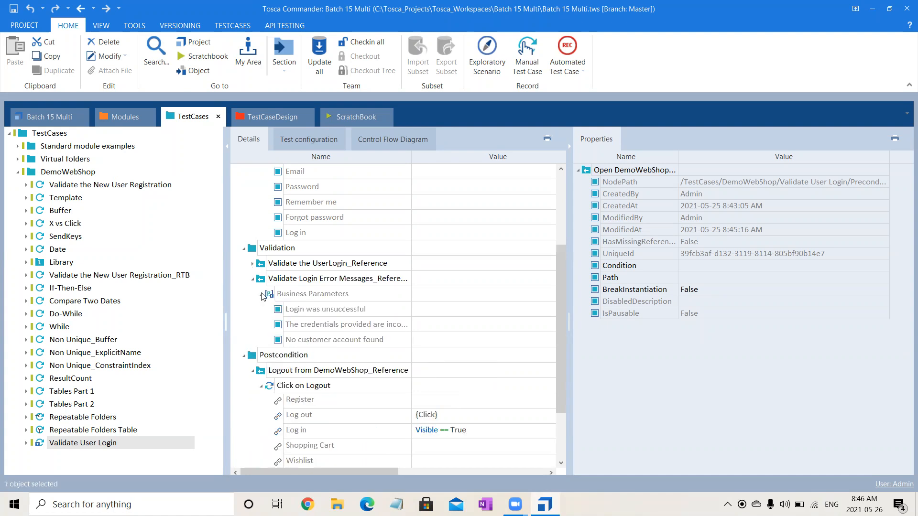
left_click(253, 371)
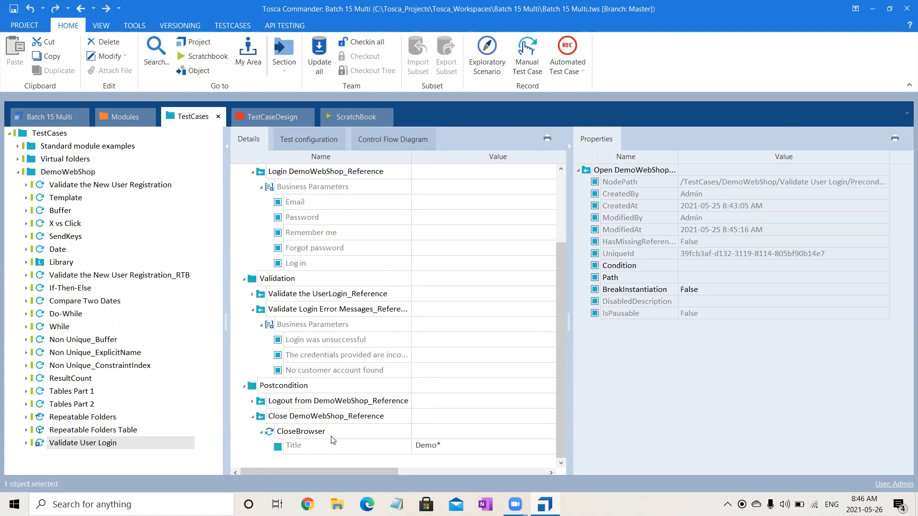
left_click(252, 417)
left_click(253, 417)
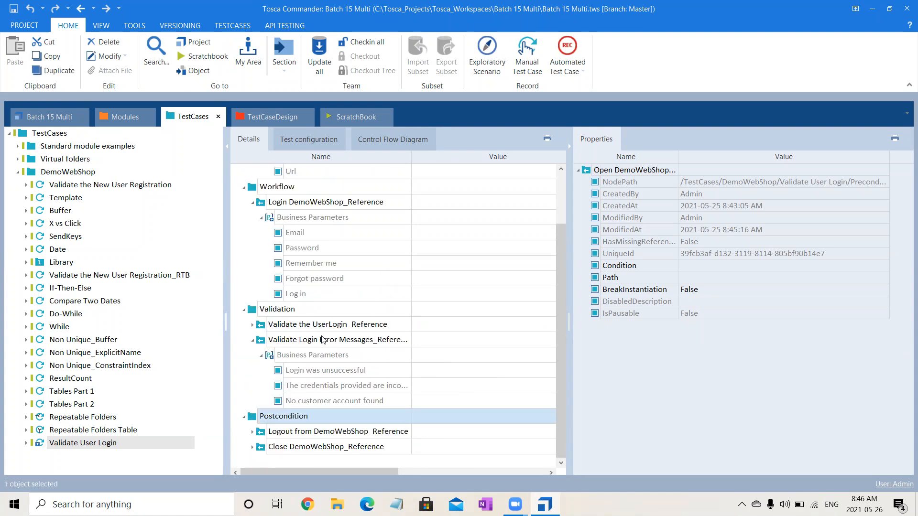
left_click(271, 111)
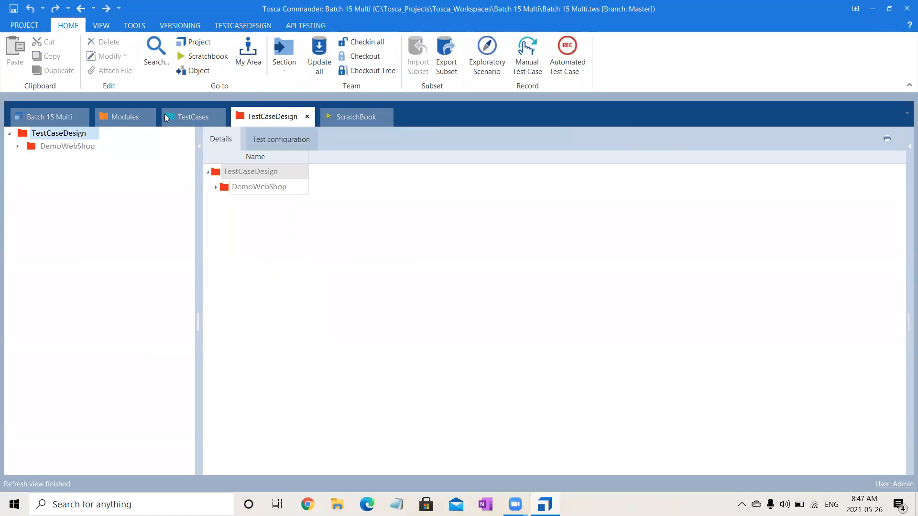
Check out the TestCaseDesign tree and create a test sheet named 'Login' in DemoWebShop.
left_click(375, 74)
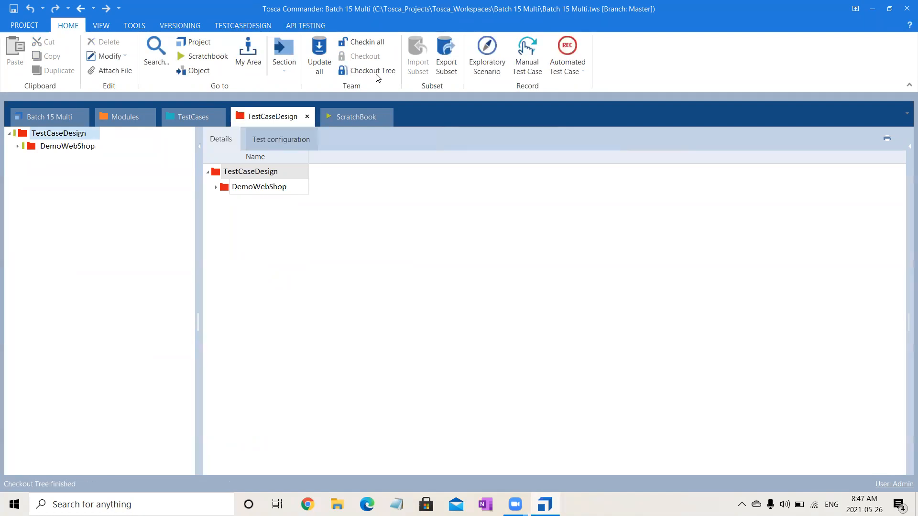
left_click(18, 147)
left_click(60, 160)
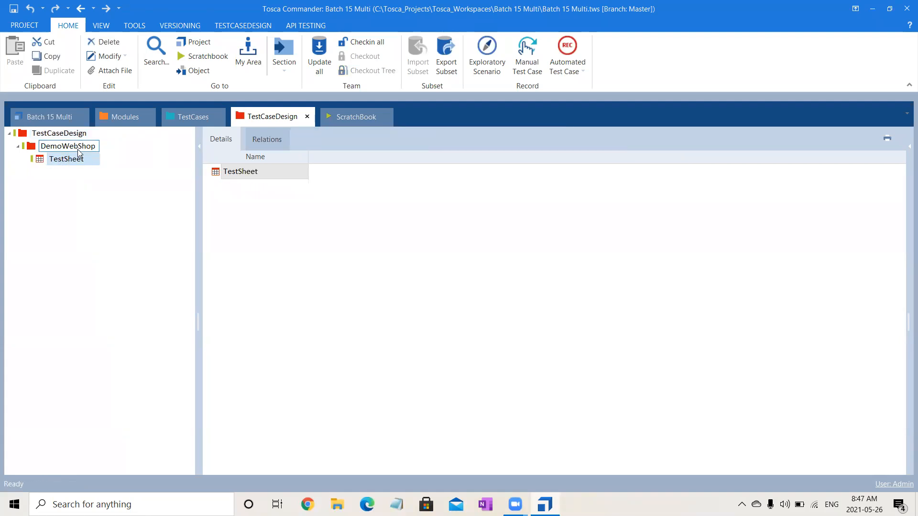
right_click(79, 151)
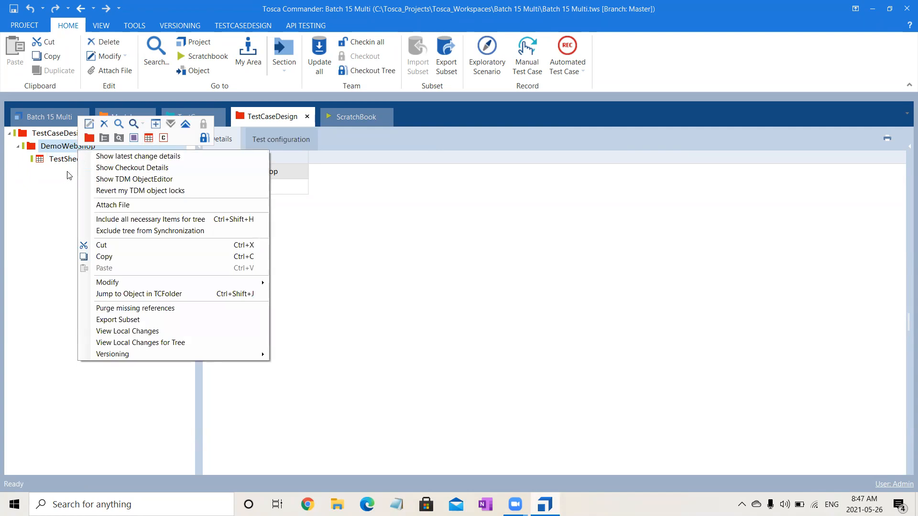
left_click(148, 139)
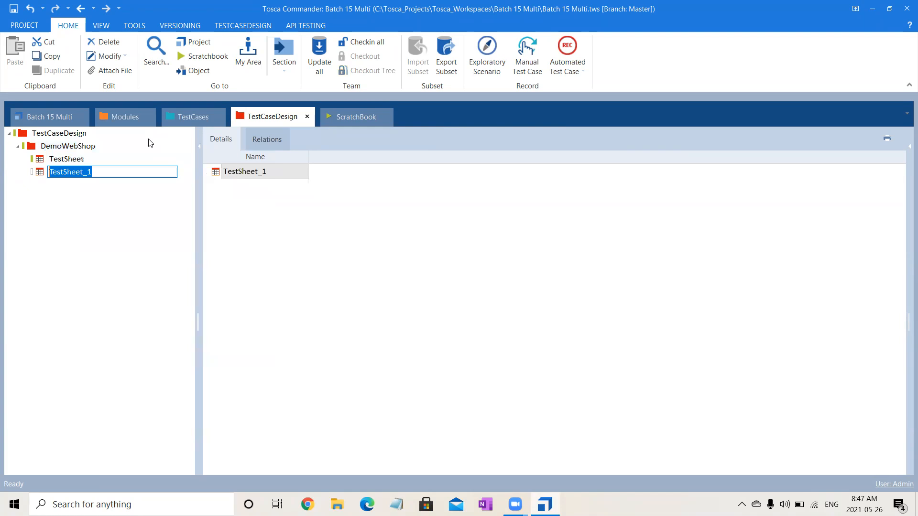
type("Login")
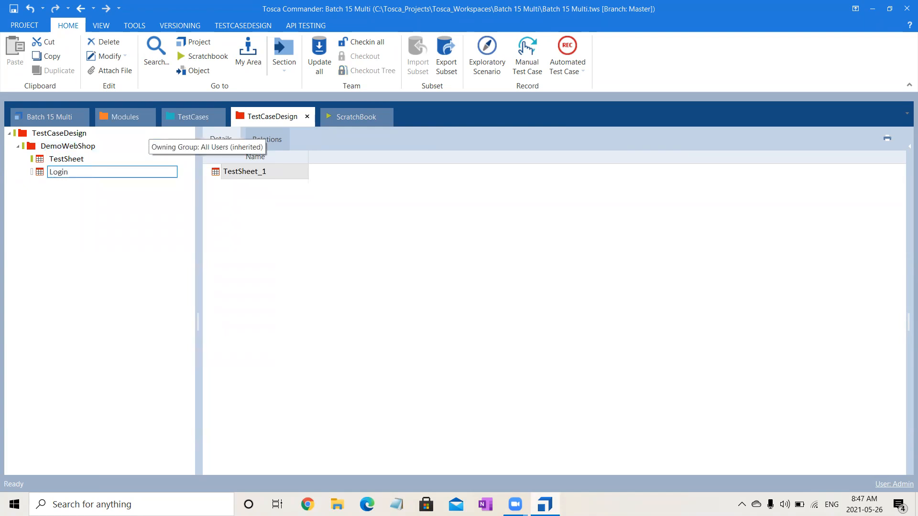
key("Return")
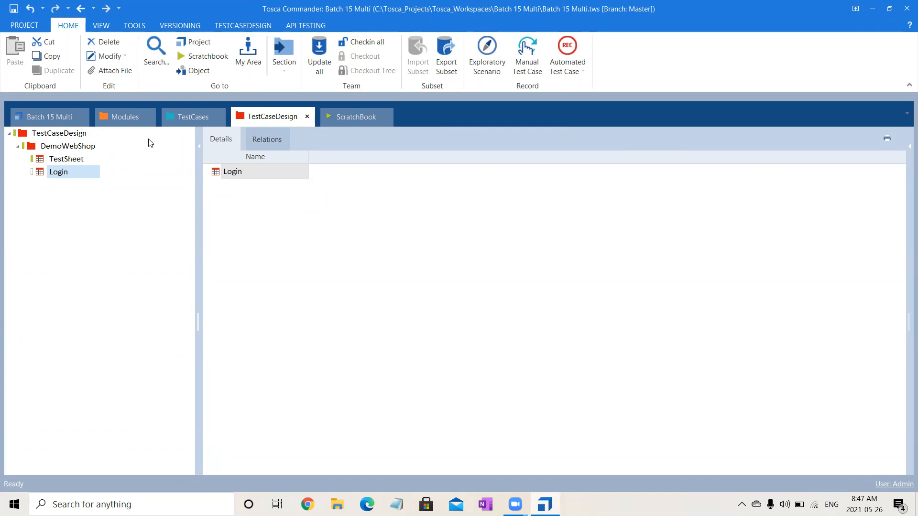
Add a trial attribute with the default name Attr to the Login test sheet.
left_click(84, 171)
right_click(71, 175)
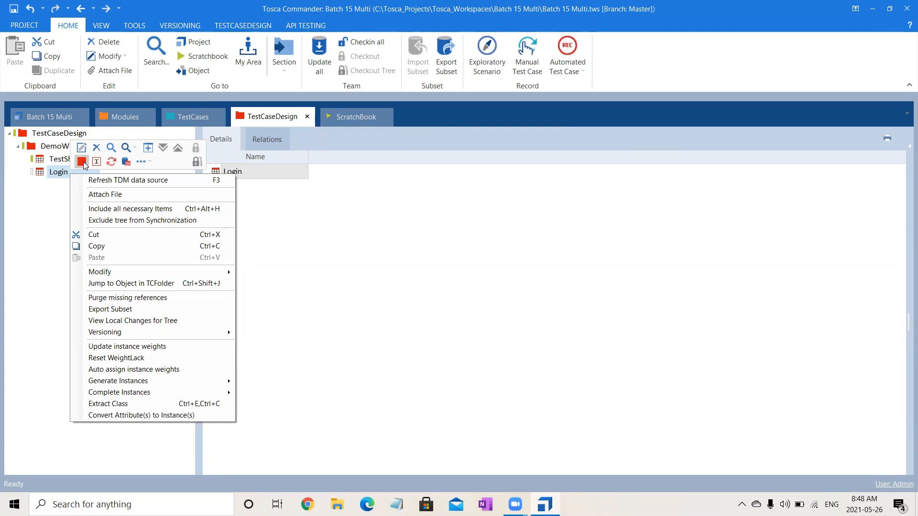
left_click(82, 161)
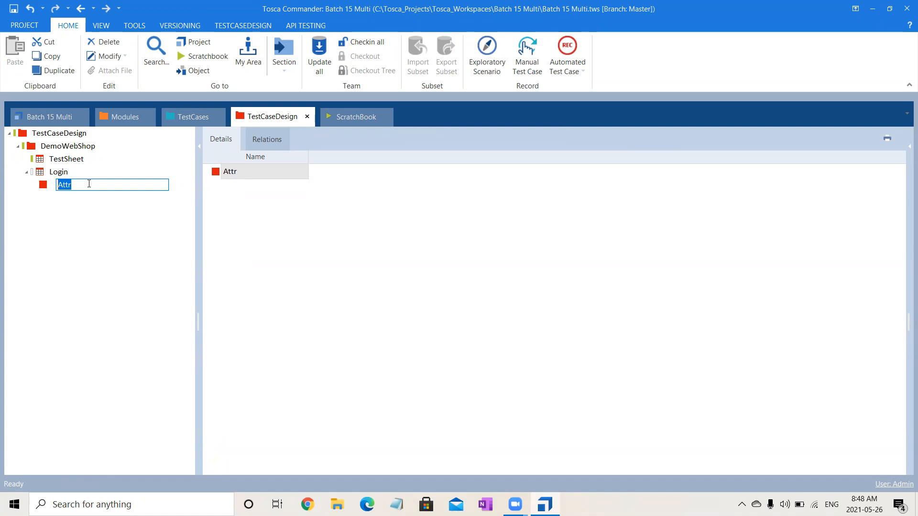
left_click(84, 237)
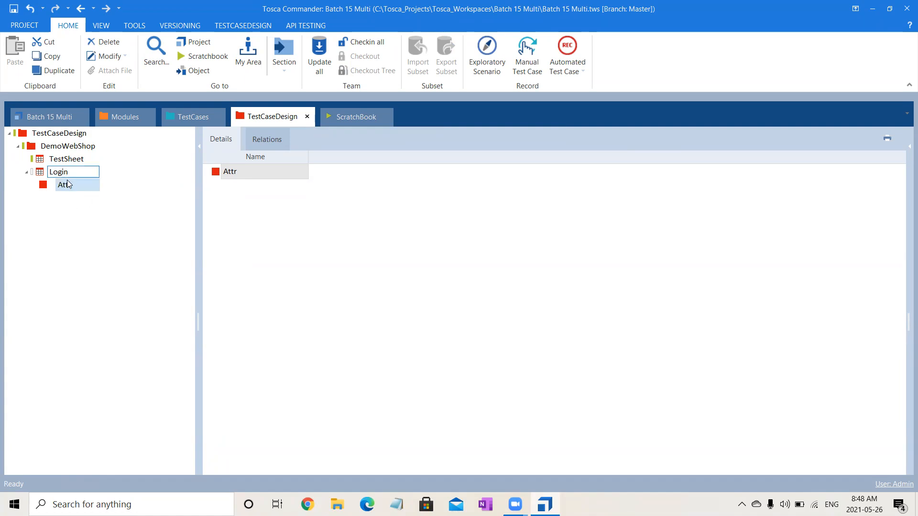
right_click(68, 187)
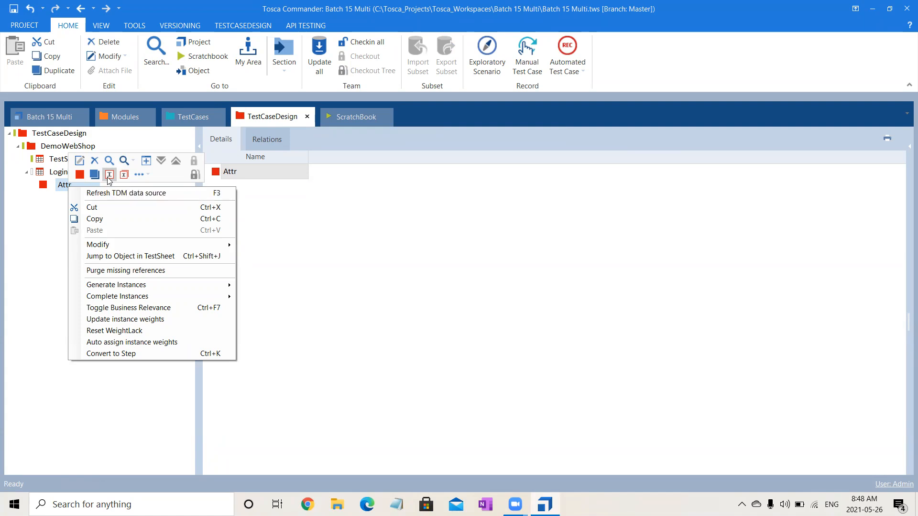
left_click(26, 254)
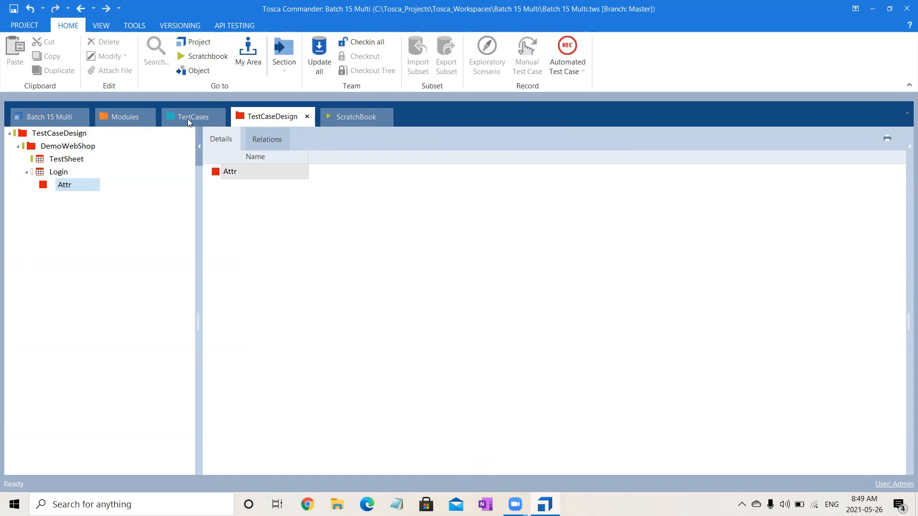
Delete the Attr attribute and return to the TestCases section.
left_click(72, 186)
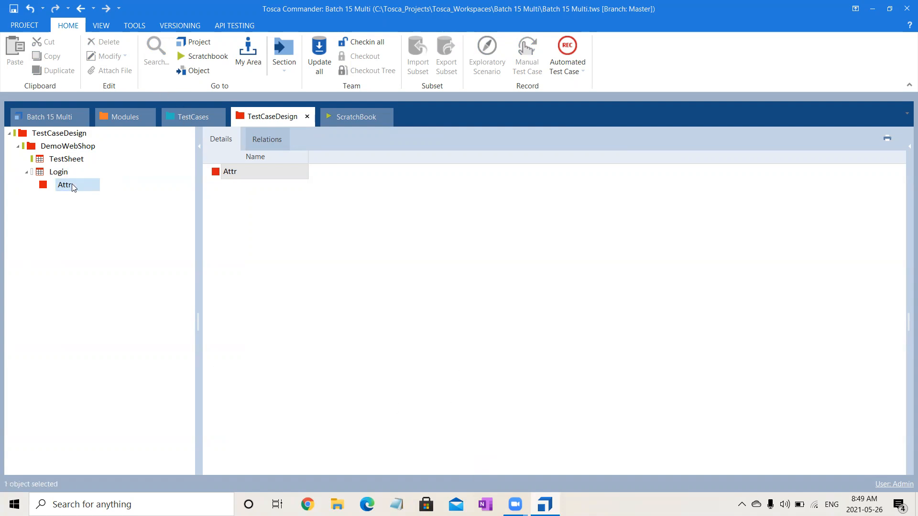
key("Delete")
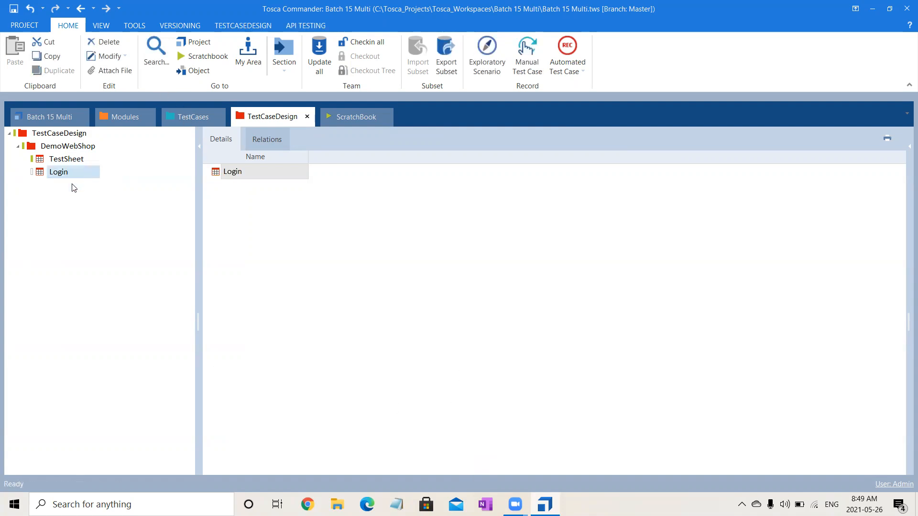
left_click(190, 119)
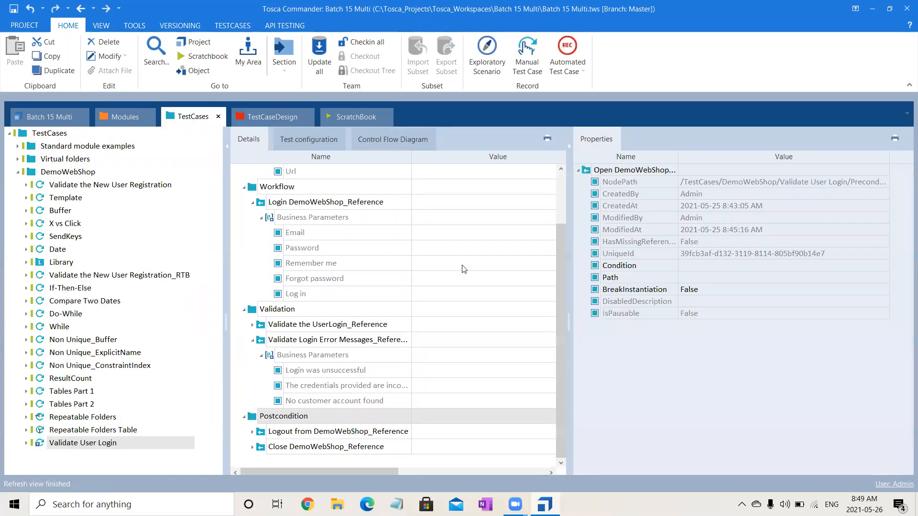
Scroll Validate User Login's parameters back to the top, then return to TestCaseDesign.
left_click_drag(560, 235, 561, 192)
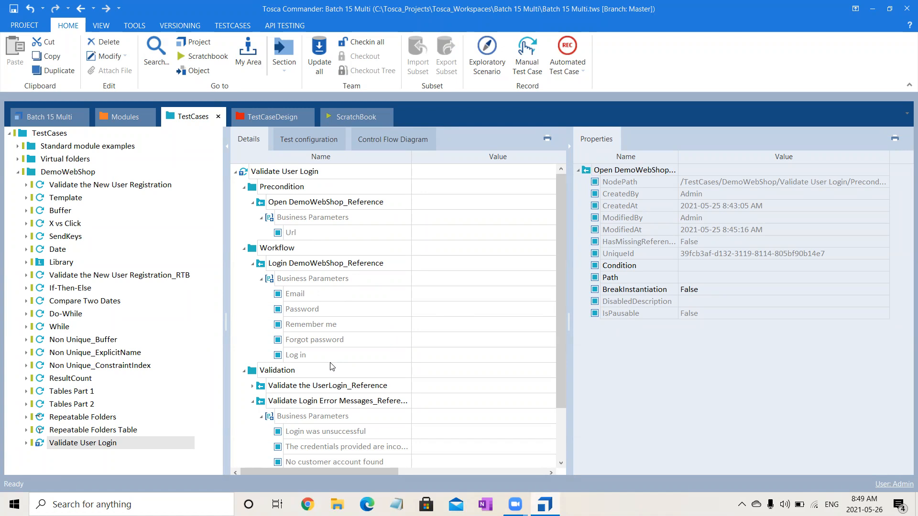
left_click(285, 118)
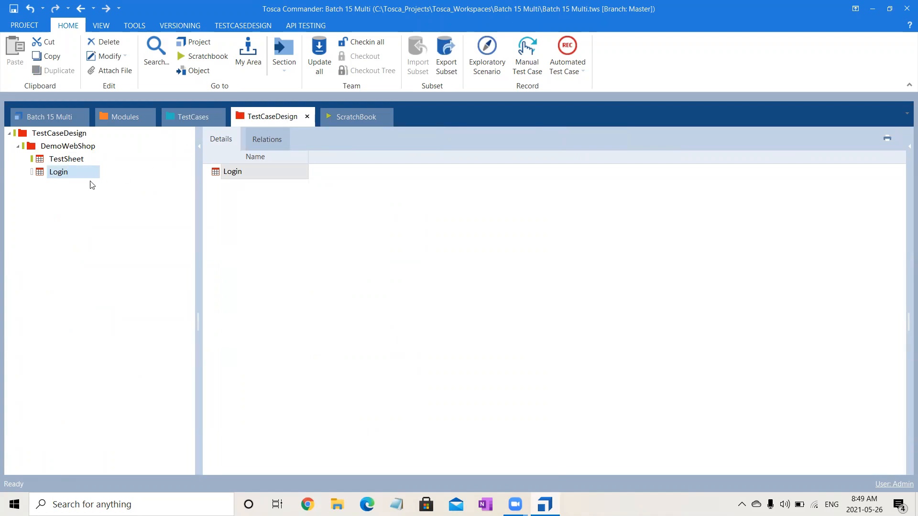
Add an Attr attribute to Login, then drag Validate User Login's Url parameter onto the sheet.
left_click(65, 177)
right_click(65, 176)
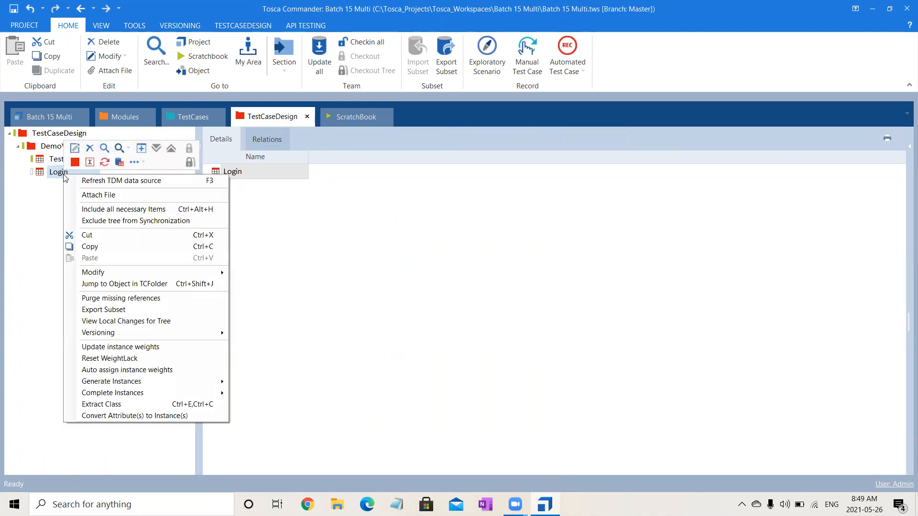
left_click(75, 163)
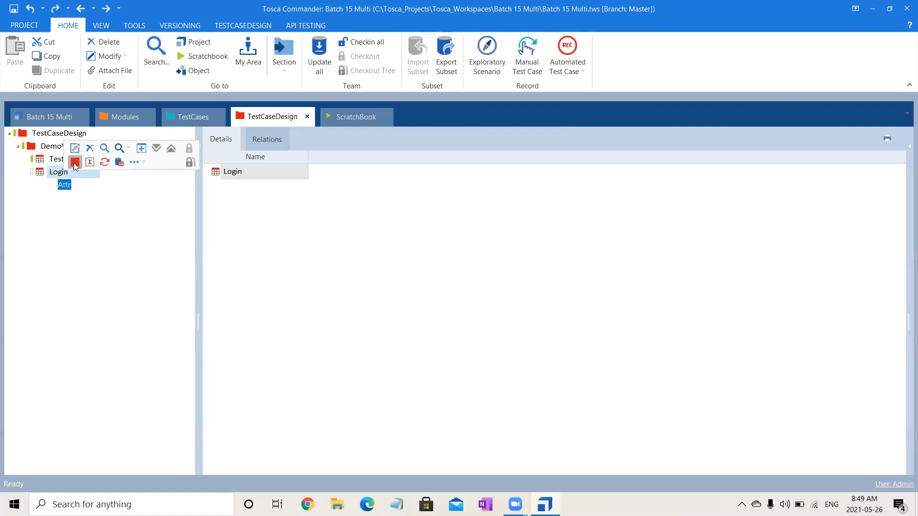
left_click(85, 267)
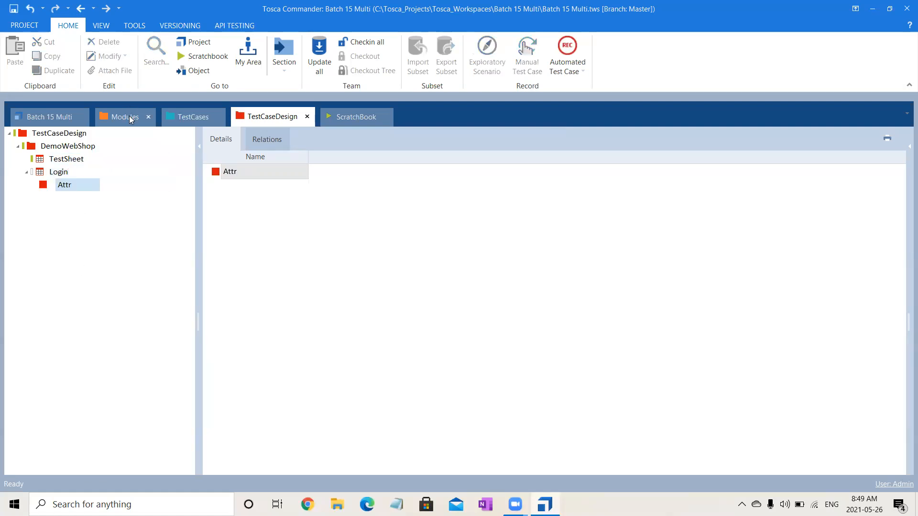
left_click(188, 120)
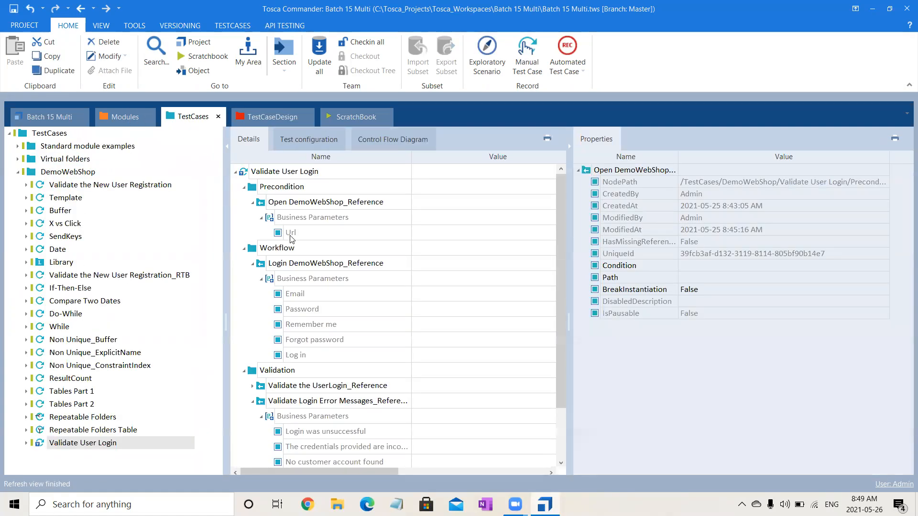
left_click_drag(290, 236, 72, 177)
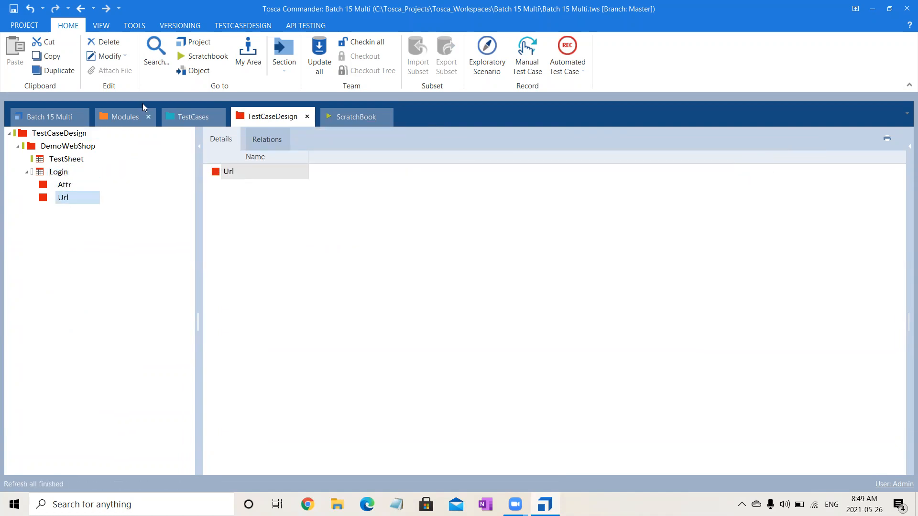
Drag the DemoWebShop Top Menu module and its Log out link onto the Login sheet.
left_click(116, 122)
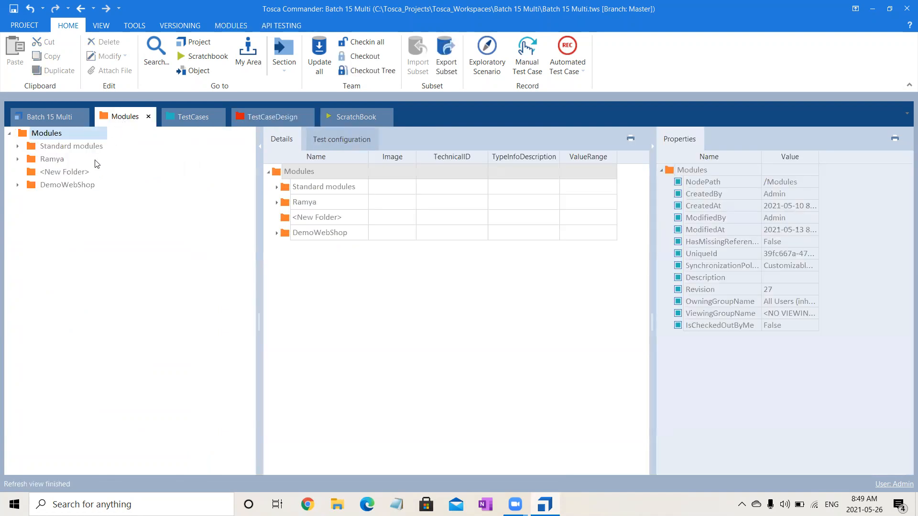
left_click(18, 185)
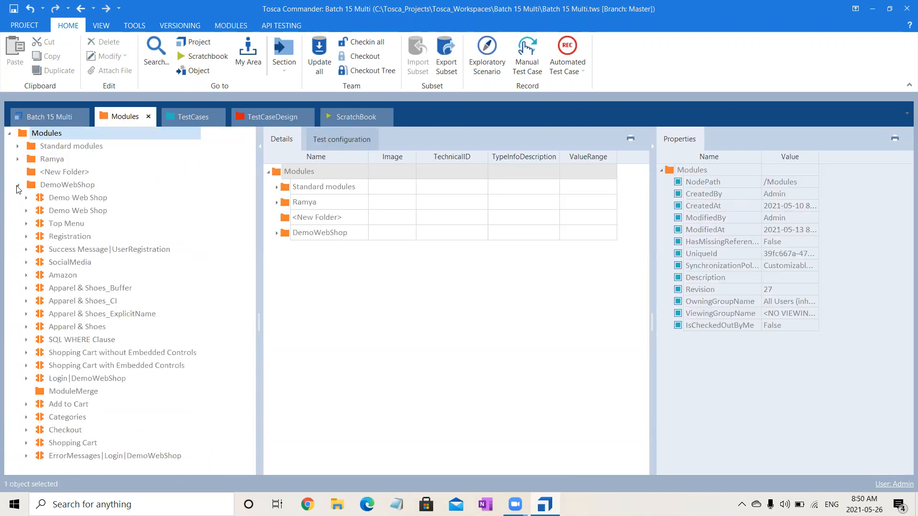
left_click(26, 223)
left_click_drag(62, 228, 56, 173)
left_click(102, 116)
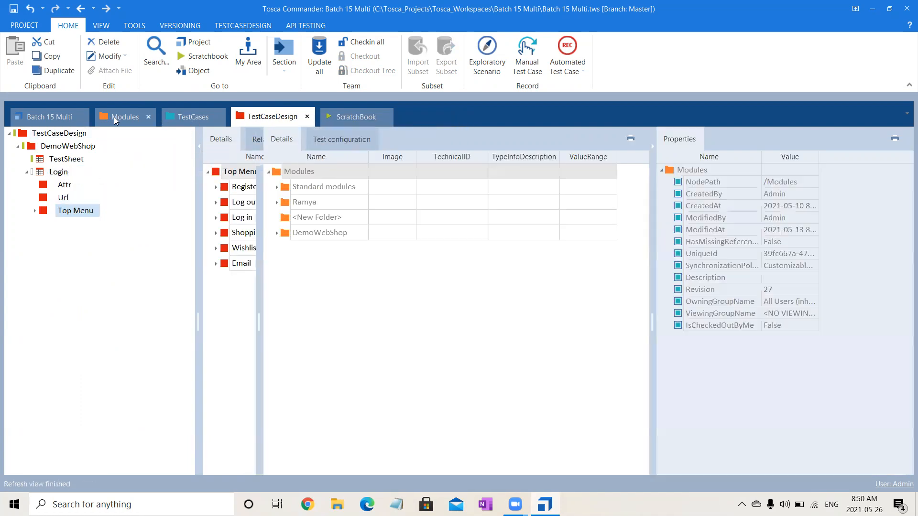
left_click_drag(69, 265, 60, 178)
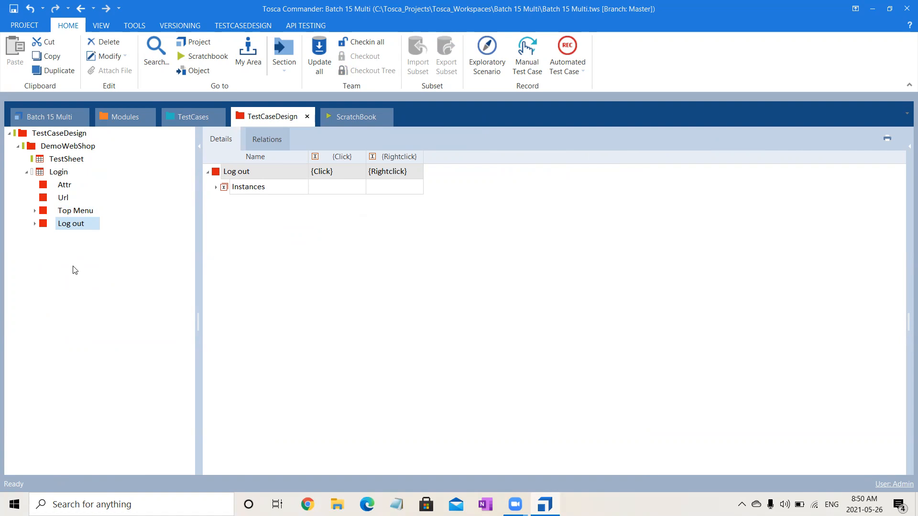
Expand Top Menu, Log out and Register to show the {Click} and {Rightclick} instances.
left_click(34, 211)
left_click(36, 301)
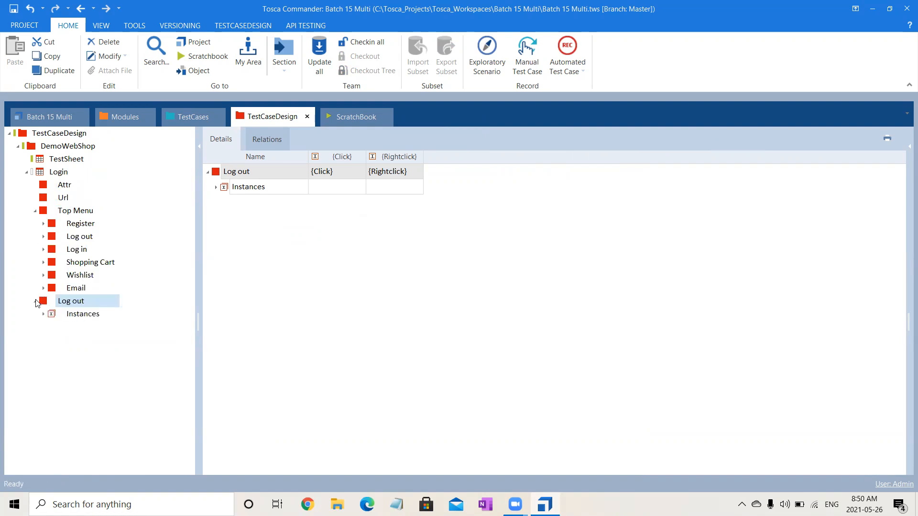
left_click(43, 224)
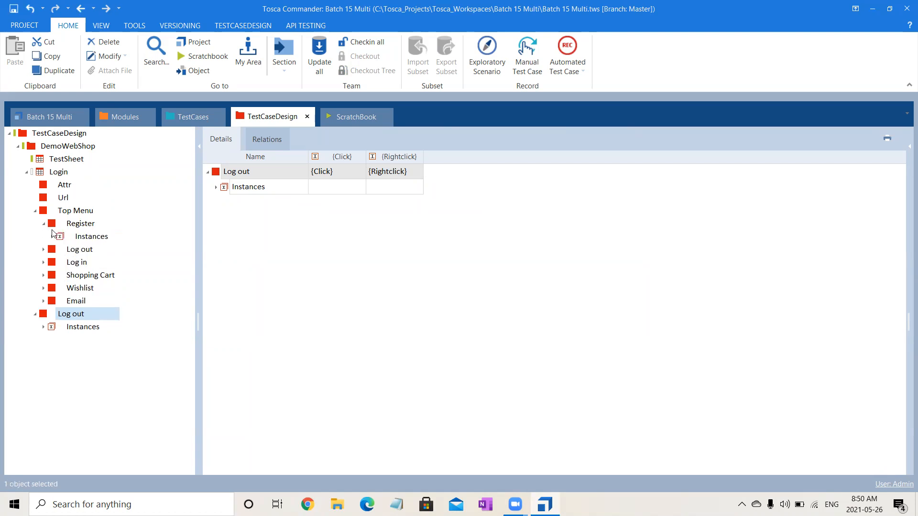
left_click(52, 237)
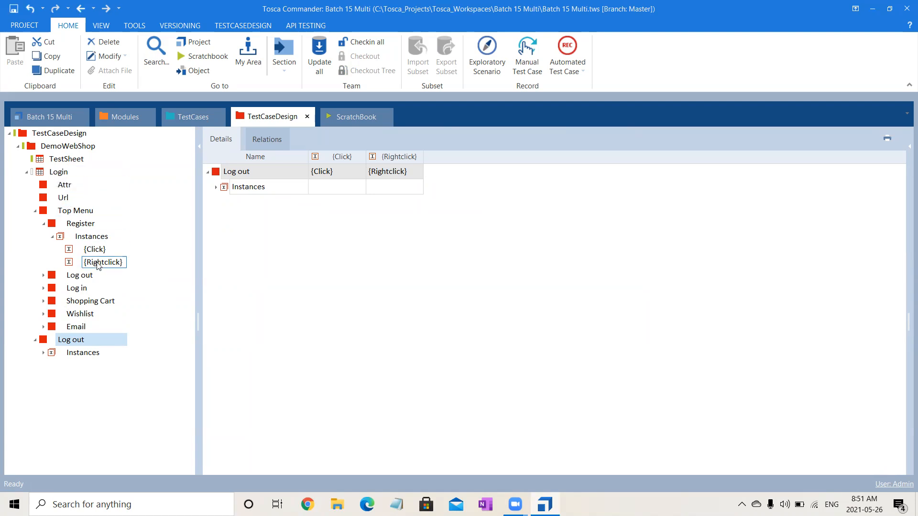
Inspect the Log out module's value range {Click};{Rightclick} in the Modules section.
left_click(125, 116)
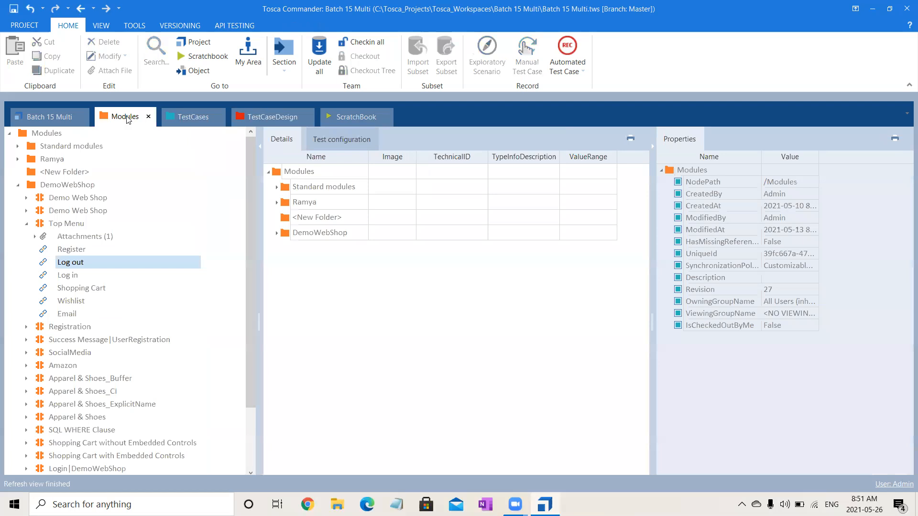
left_click(85, 263)
left_click(600, 173)
left_click(607, 172)
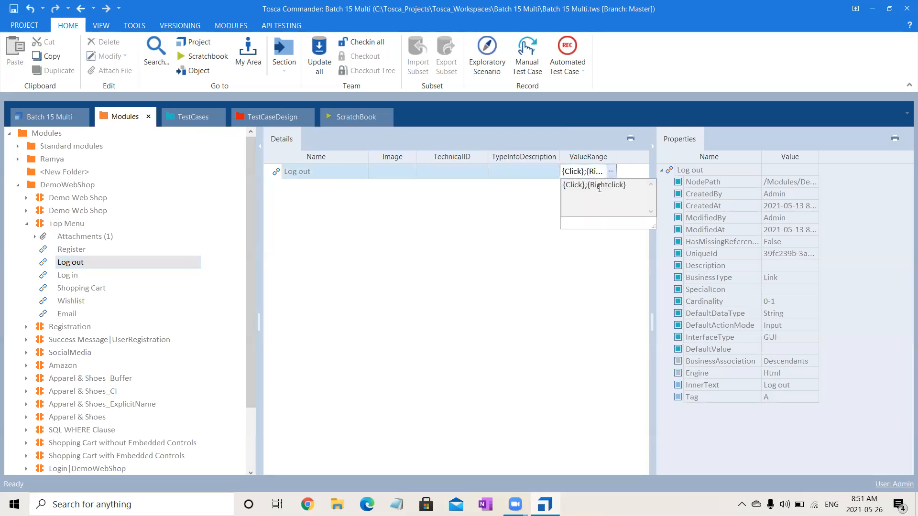
left_click(404, 283)
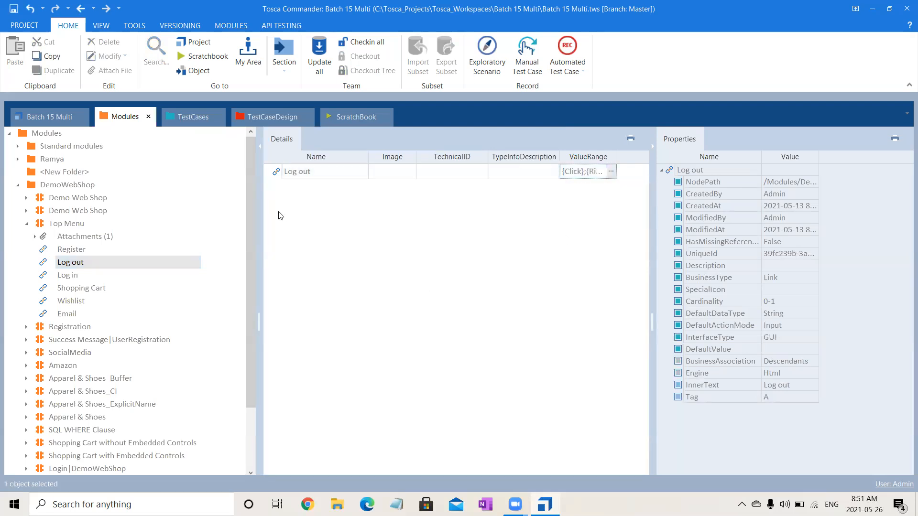
In TestCaseDesign, expand the Login sheet's Log out instances {Click} and {Rightclick}.
left_click(257, 120)
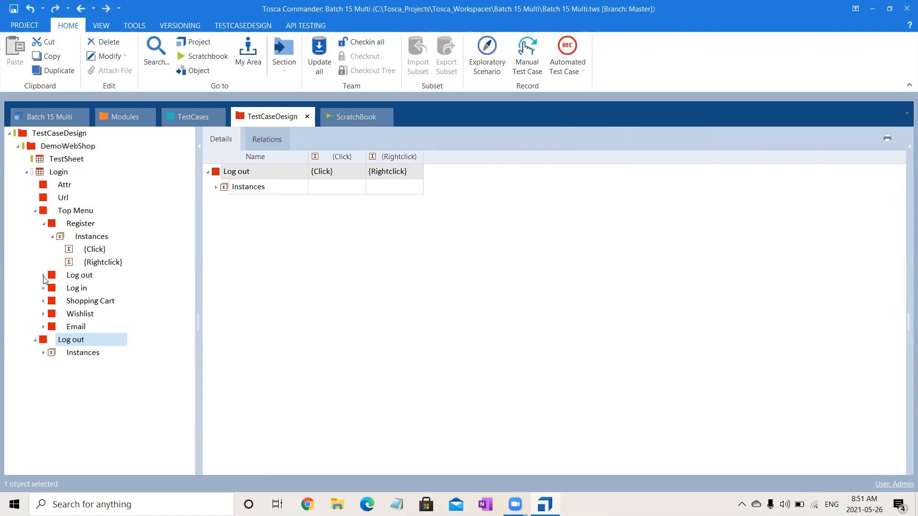
left_click(43, 275)
left_click(52, 288)
left_click(99, 301)
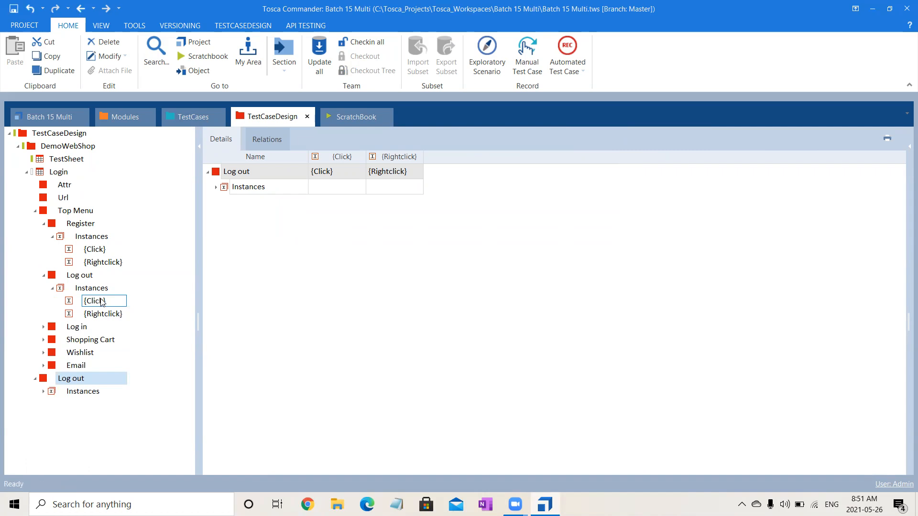
left_click(84, 212)
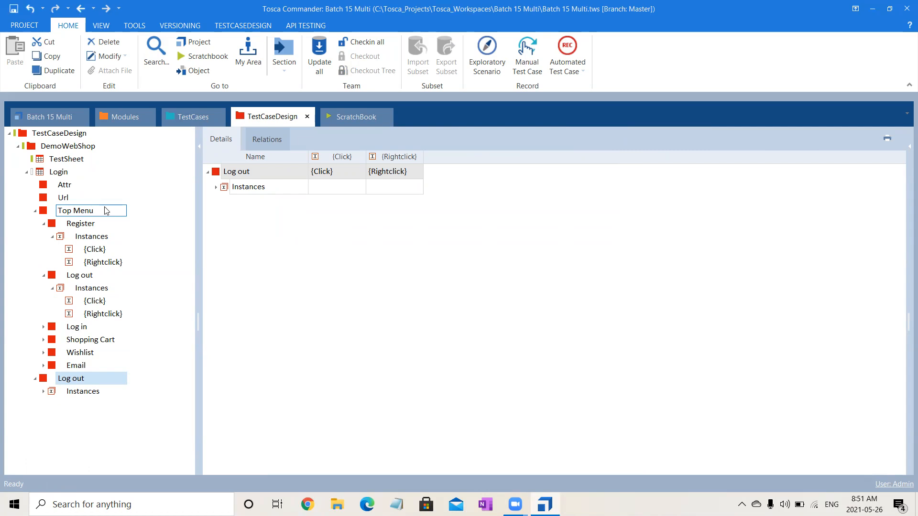
left_click(70, 189)
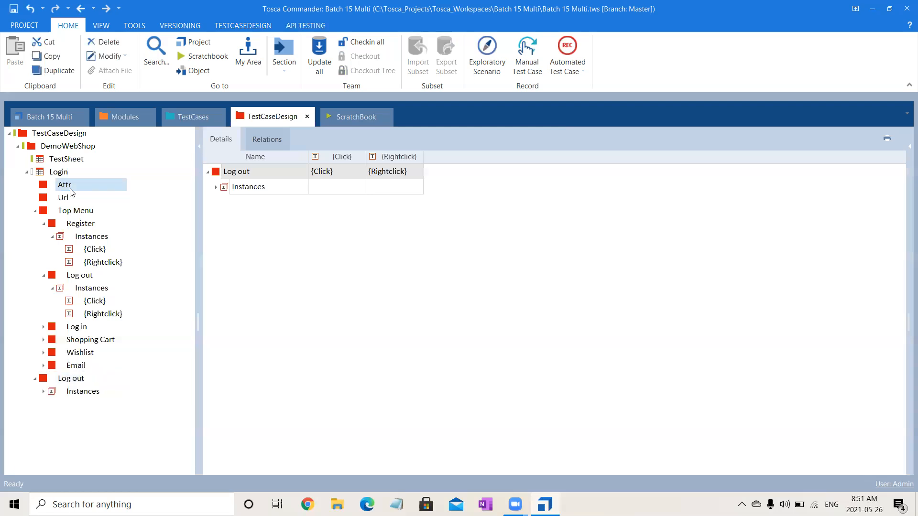
Select Attr through Log out with Shift+Down and delete all four attributes.
left_click(36, 211)
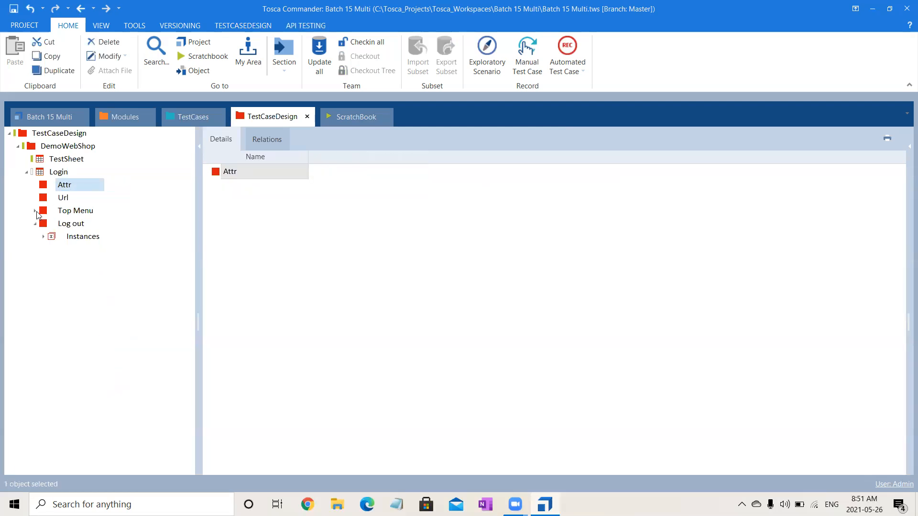
key("shift+Down")
key("shift+Down")
key("shift+Down")
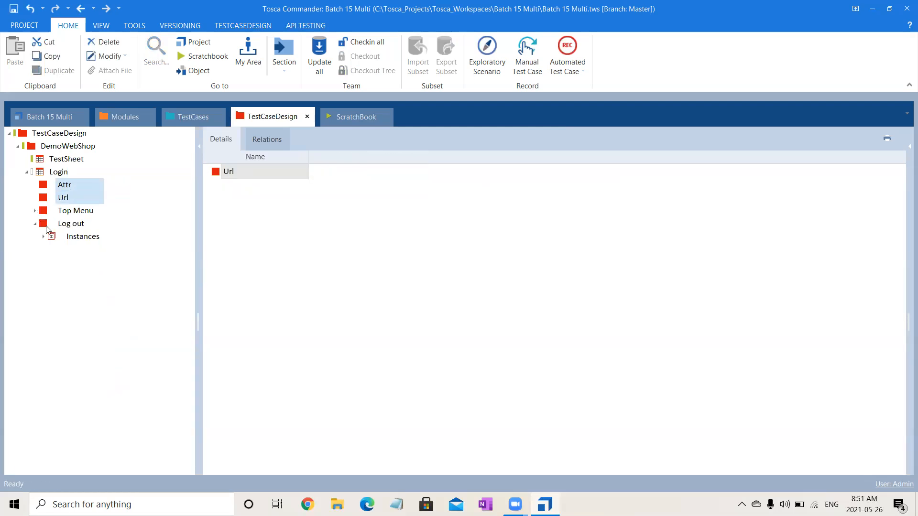
key("Delete")
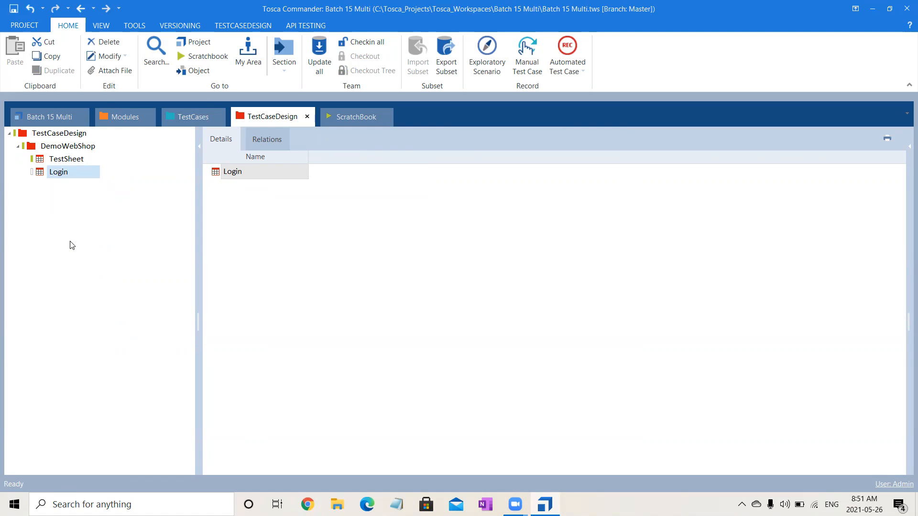
left_click(77, 172)
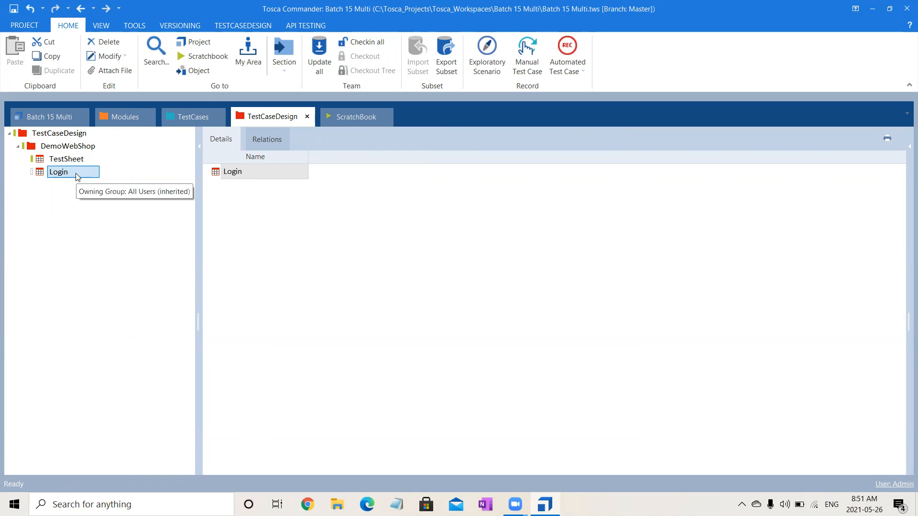
Create the first attribute under the Login sheet, named Administration.
right_click(78, 176)
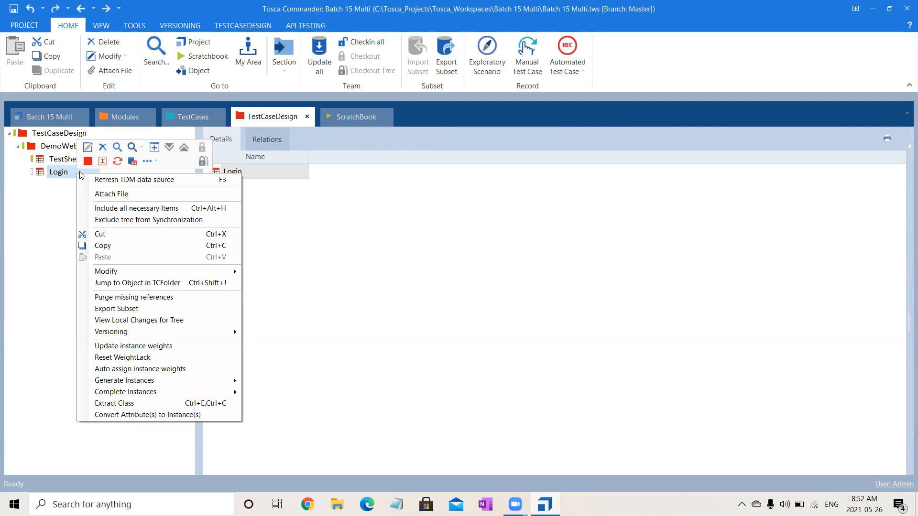
left_click(88, 162)
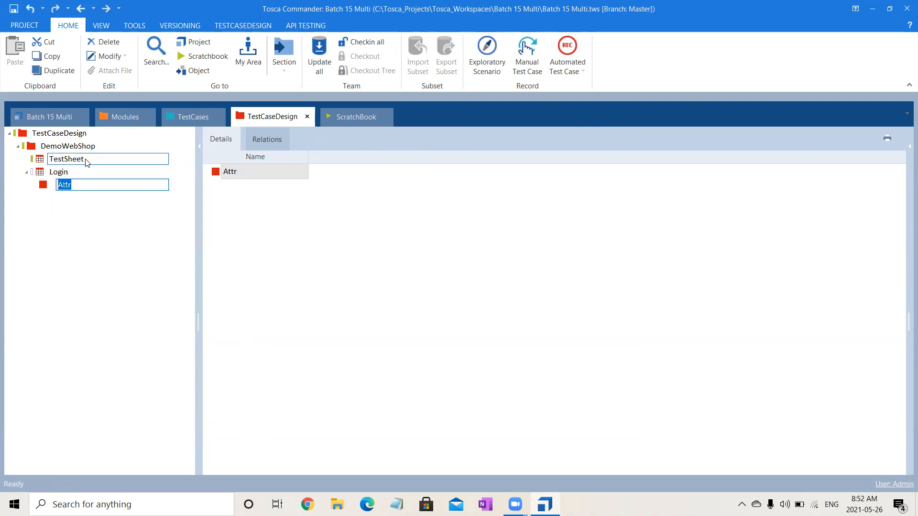
type("Adminis")
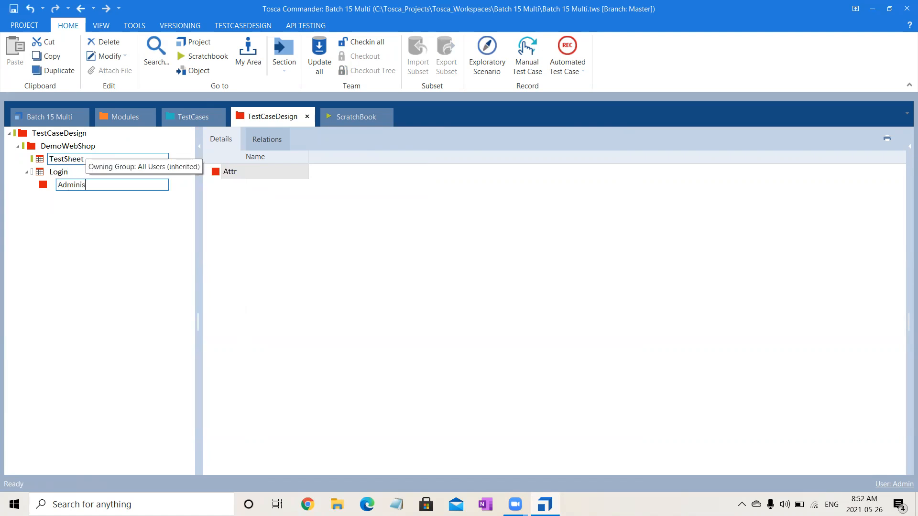
type("tration")
key("Return")
Add Precondition and Workflow attributes under Login.
left_click(68, 171)
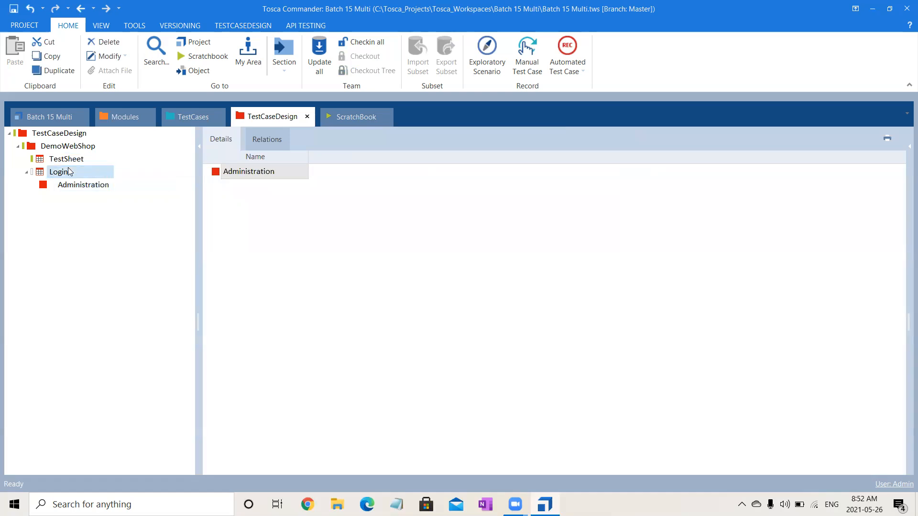
key("ctrl+n")
key("ctrl+a")
type("Precondition")
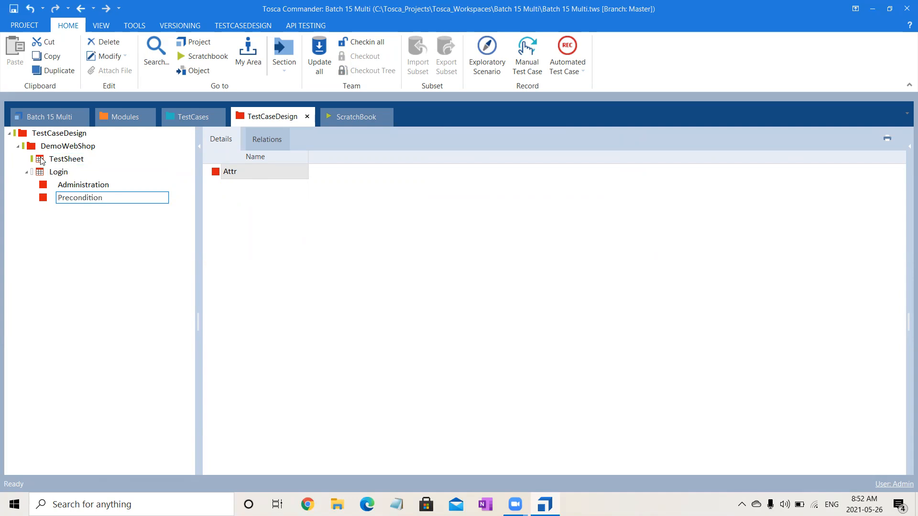
left_click(50, 173)
key("ctrl+n")
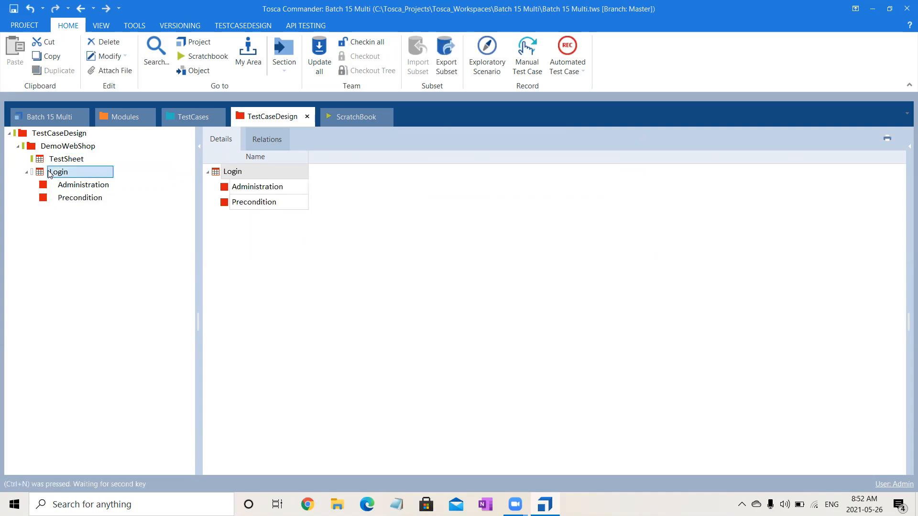
type("Workflow")
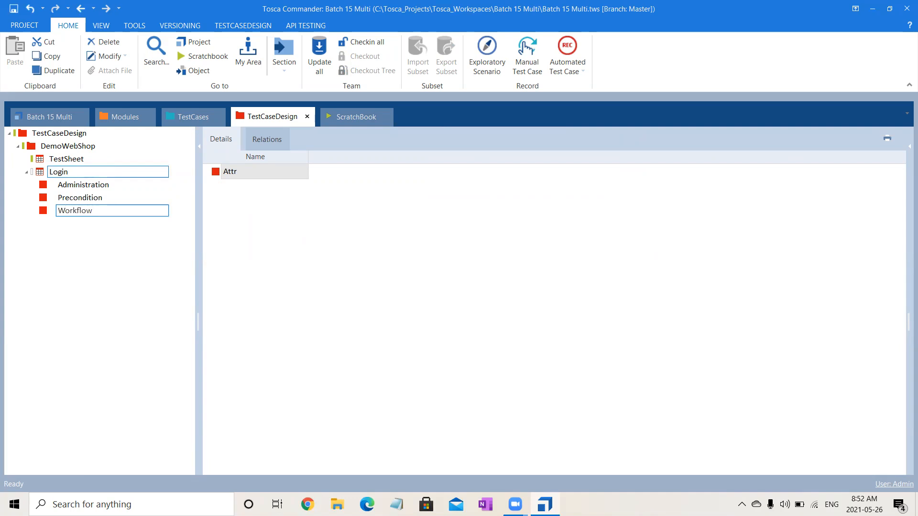
left_click(56, 176)
Add a Validation attribute under Login.
key("ctrl+n")
key("ctrl+a")
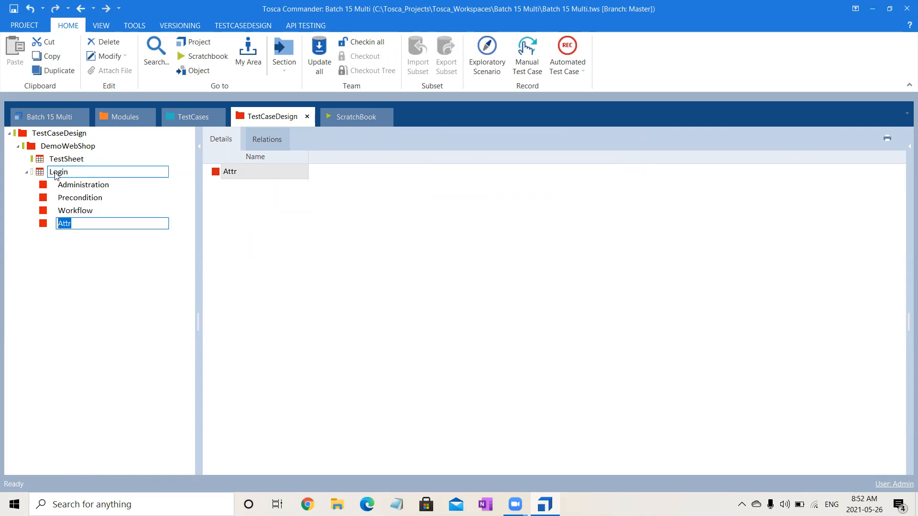
type("V")
key("BackSpace")
type("Validation")
left_click(58, 174)
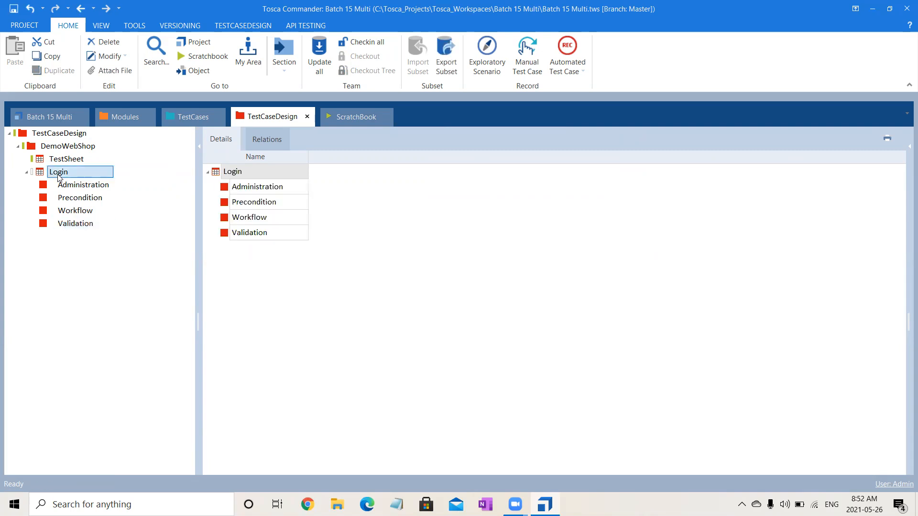
Add the fifth attribute, Postcondition, under Login.
key("ctrl+n")
key("ctrl+a")
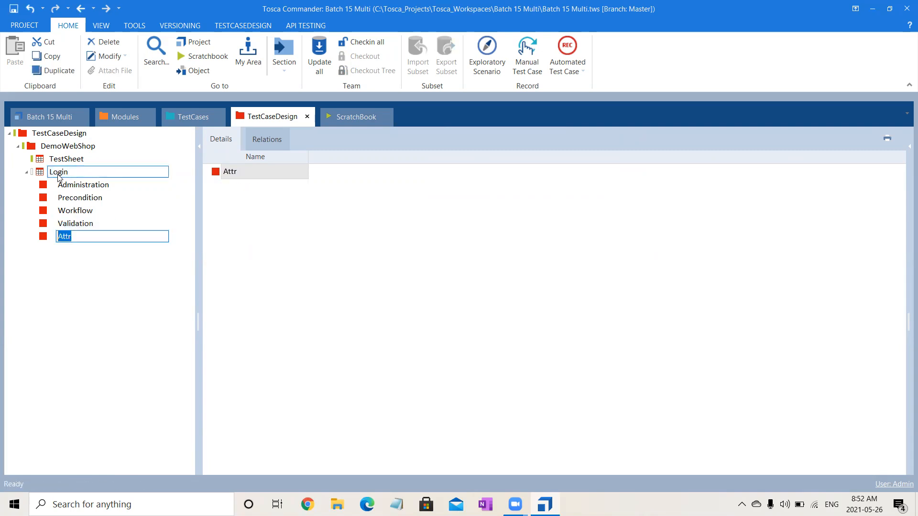
type("Postcondition")
key("Return")
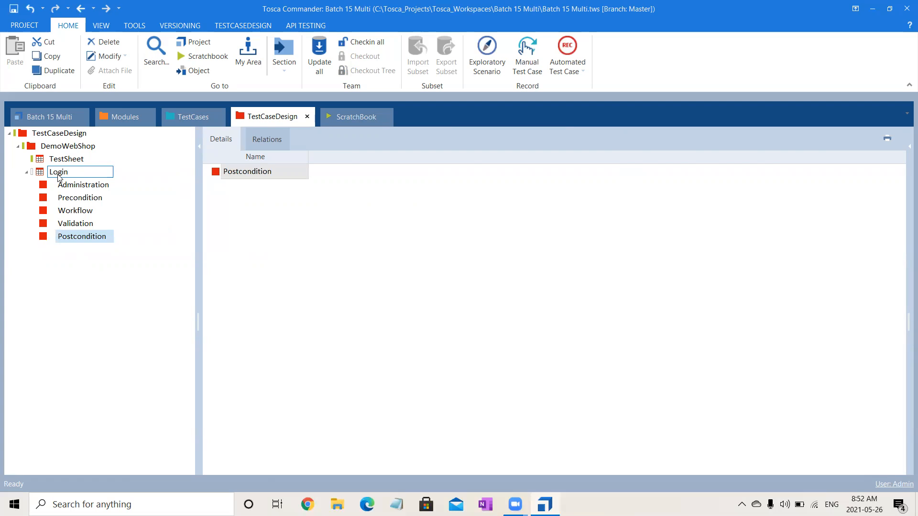
left_click(76, 186)
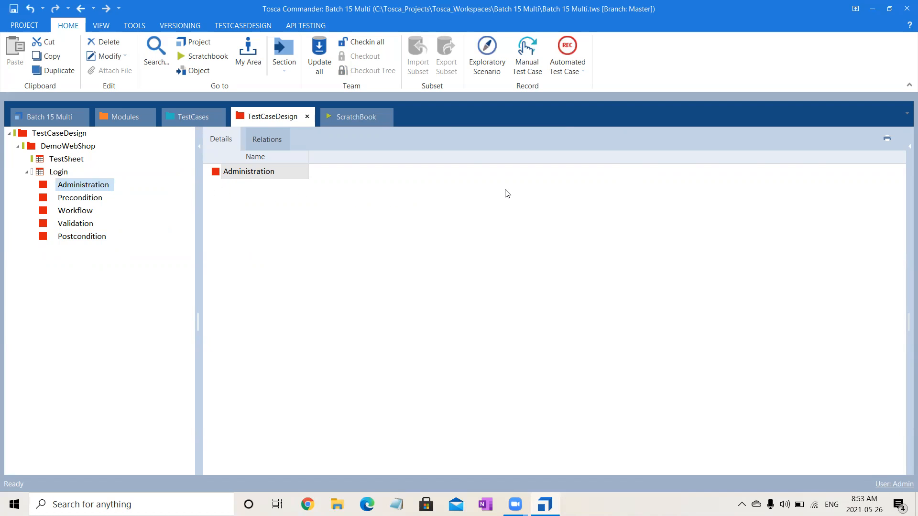
Expand the Properties panel for Administration and drag its splitter left to widen it.
left_click(904, 146)
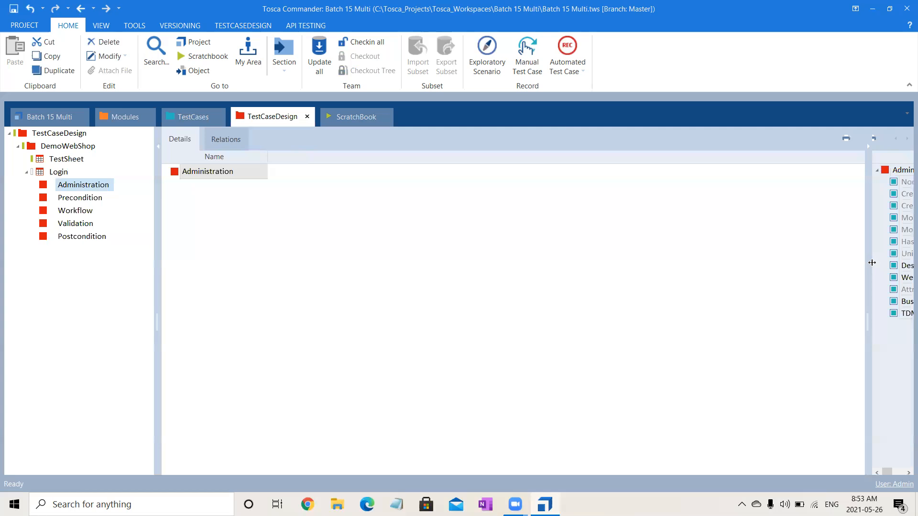
left_click_drag(869, 264, 550, 317)
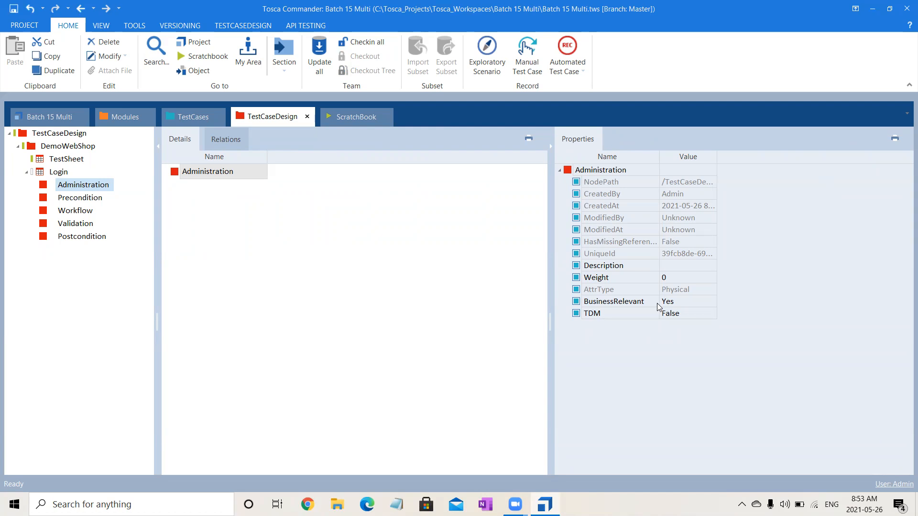
Change Administration's BusinessRelevant property from Yes to No.
left_click(684, 304)
left_click(711, 301)
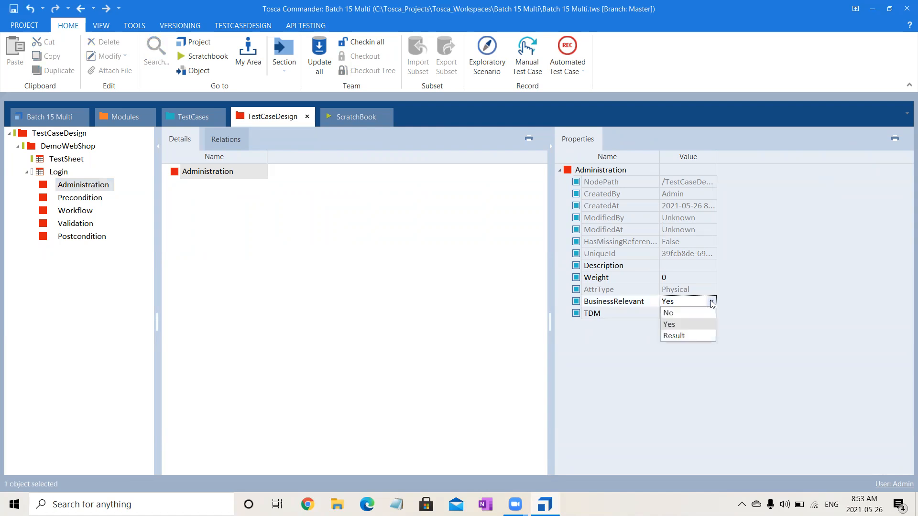
left_click(690, 378)
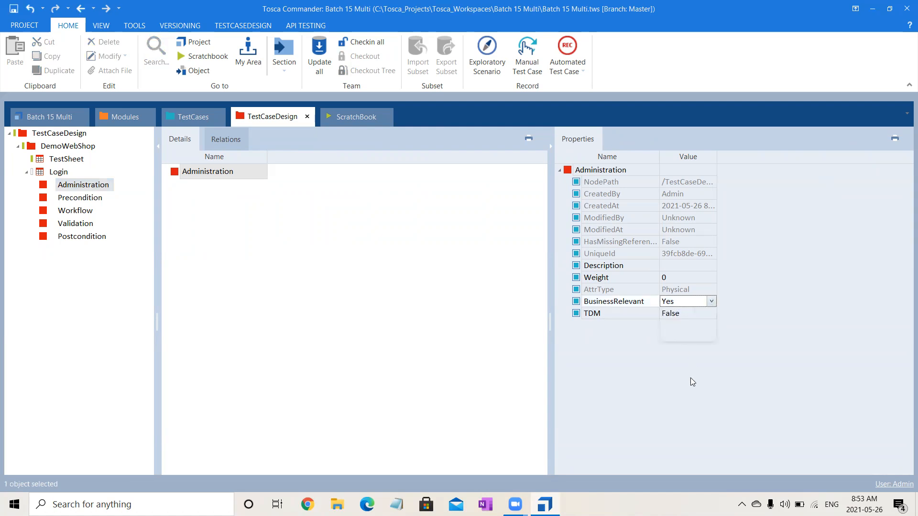
left_click(68, 187)
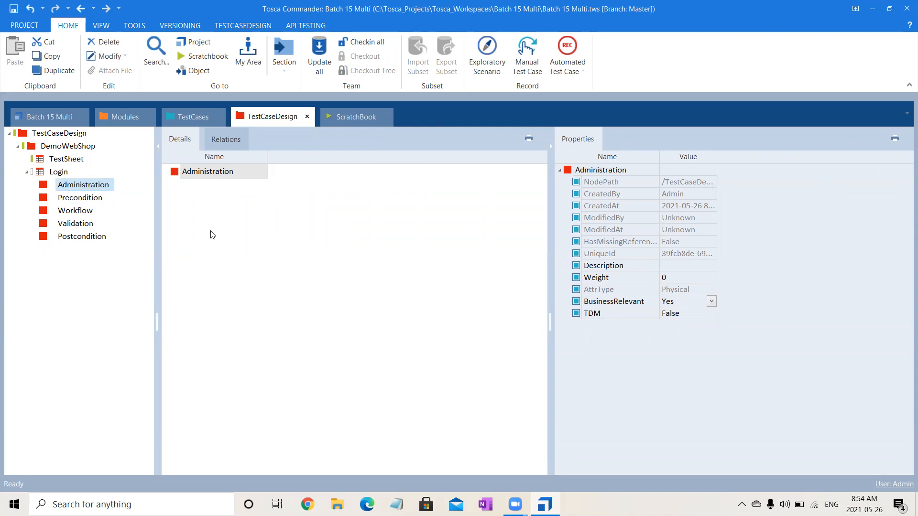
left_click(711, 301)
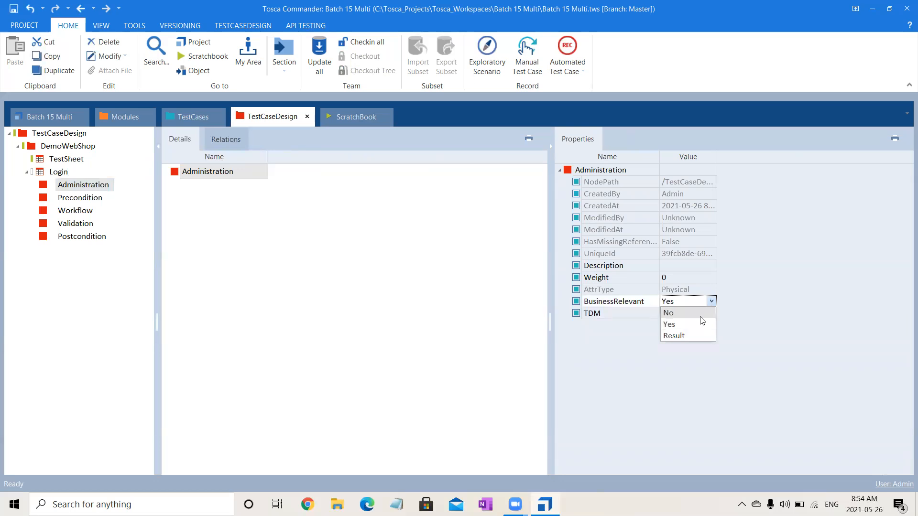
left_click(701, 317)
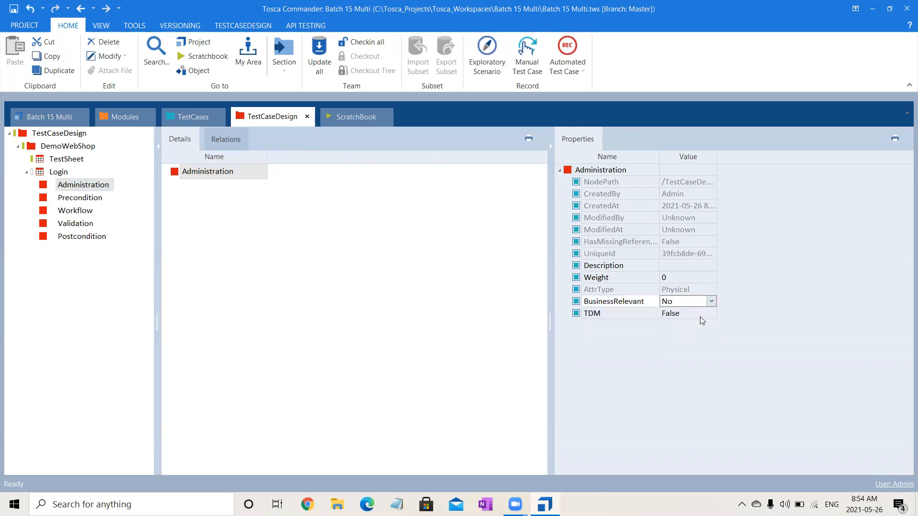
left_click(483, 283)
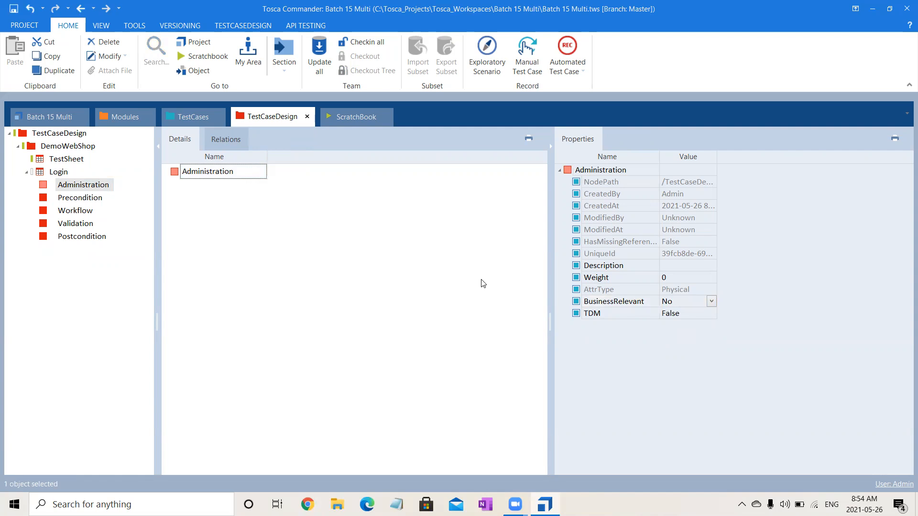
Set Validation's BusinessRelevant property to Result.
left_click(71, 203)
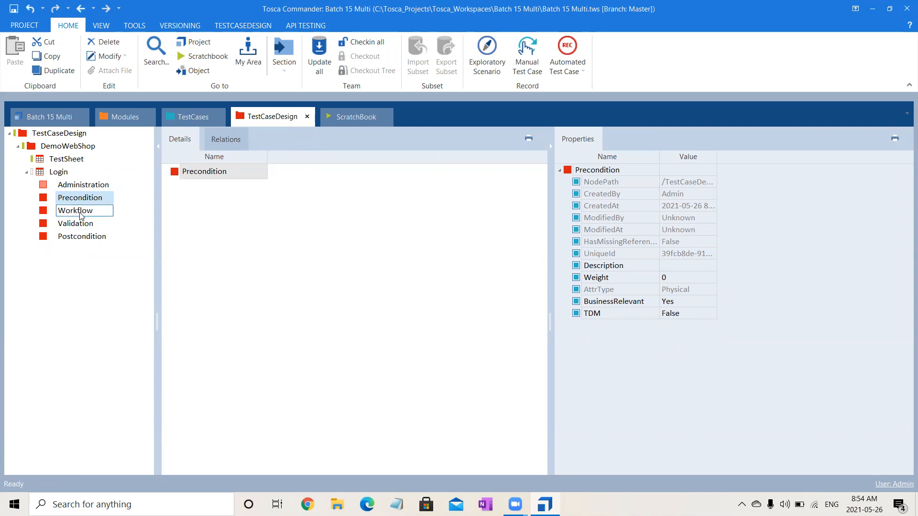
left_click(80, 213)
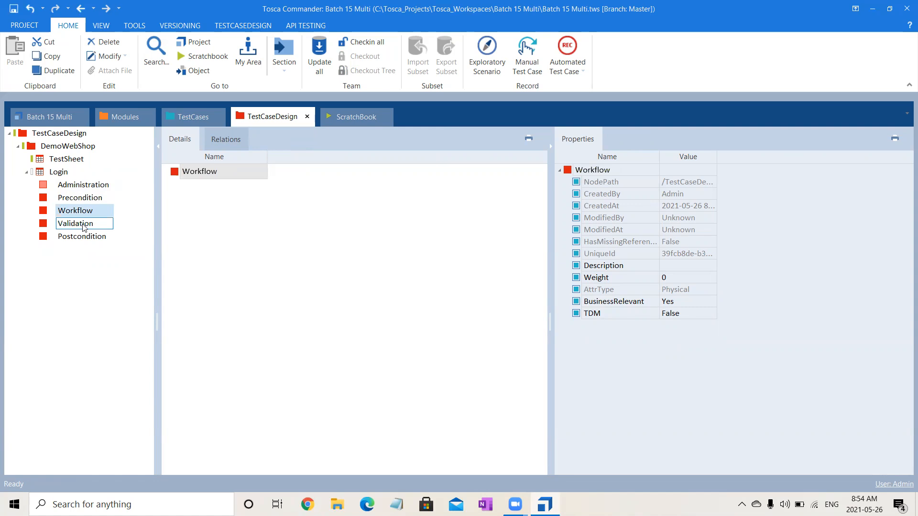
left_click(84, 228)
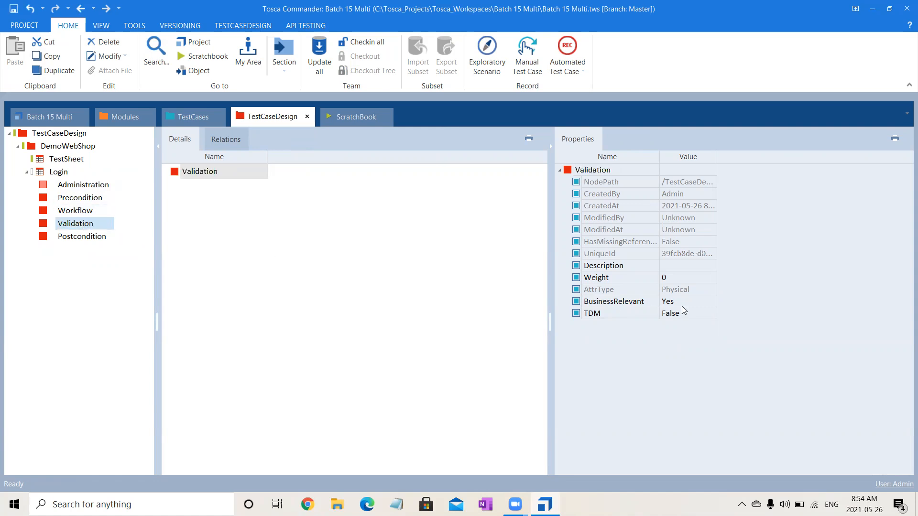
left_click(703, 302)
type("R")
left_click(530, 345)
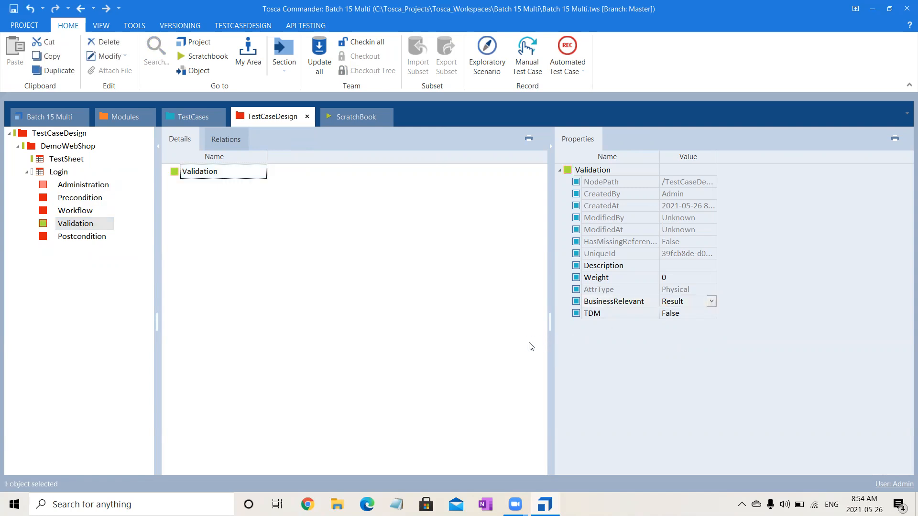
left_click(89, 240)
left_click(359, 315)
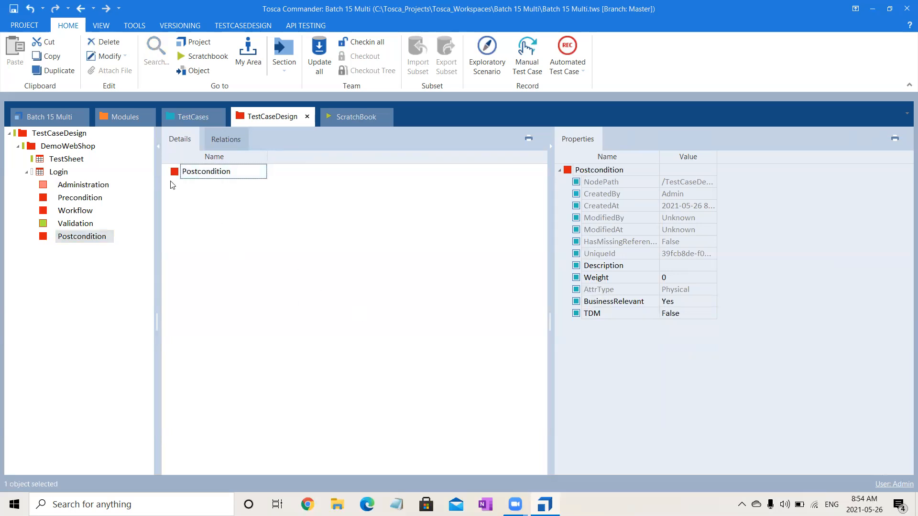
left_click(75, 189)
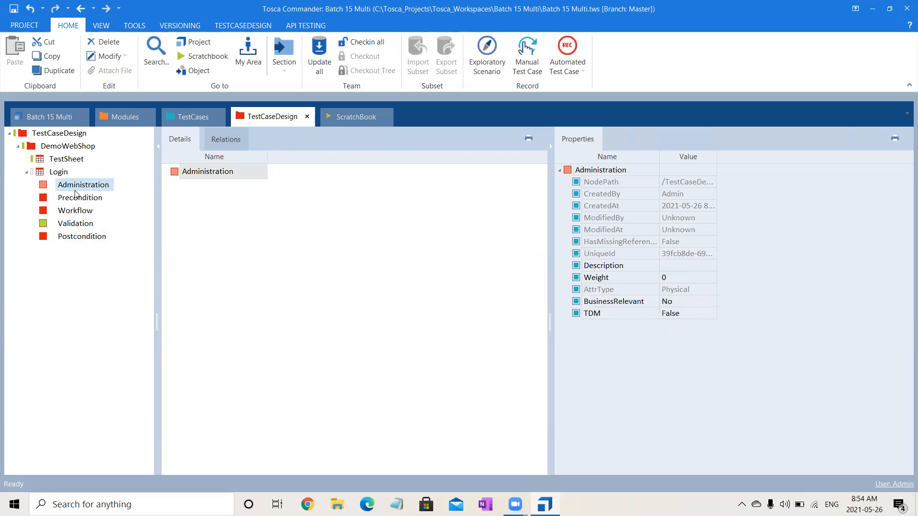
Paste the sections Administration through Postcondition into TestSheet, then recheck Login's Administration properties.
key("shift+Down")
key("shift+Down")
key("shift+Down")
key("shift+Down")
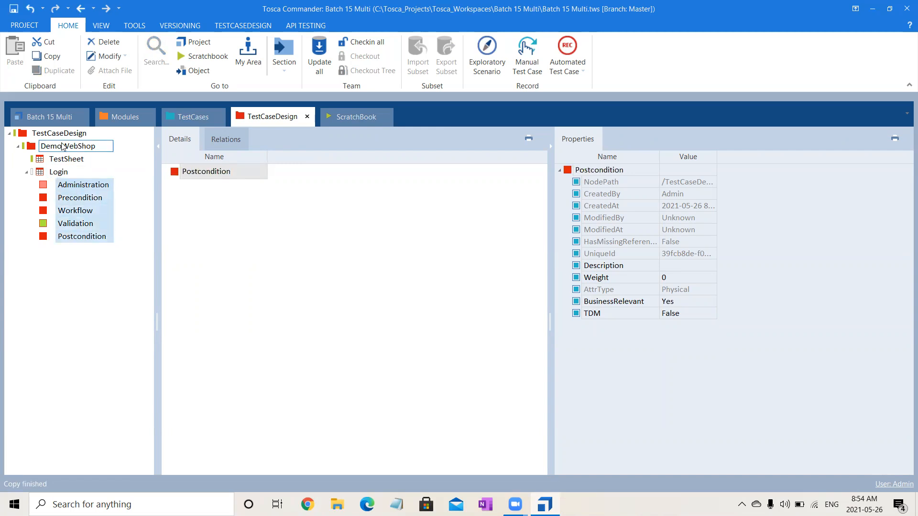
left_click(66, 159)
key("ctrl+v")
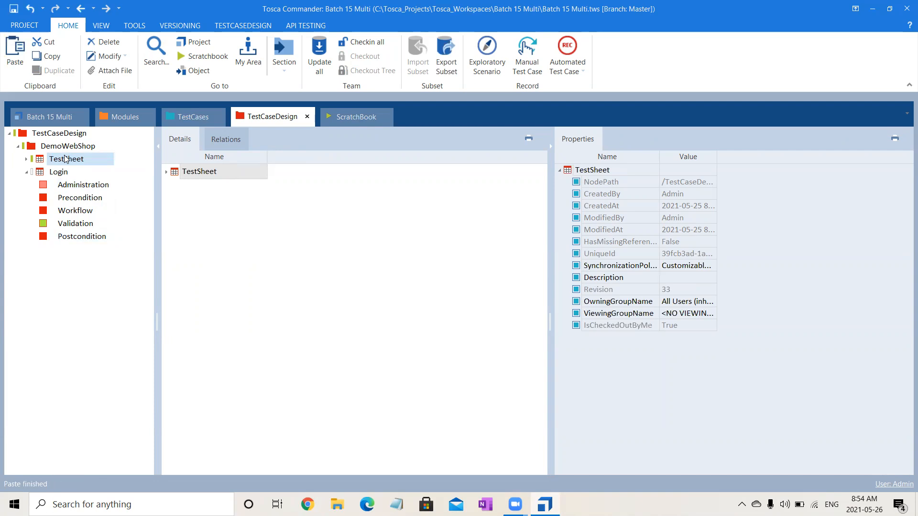
left_click(64, 175)
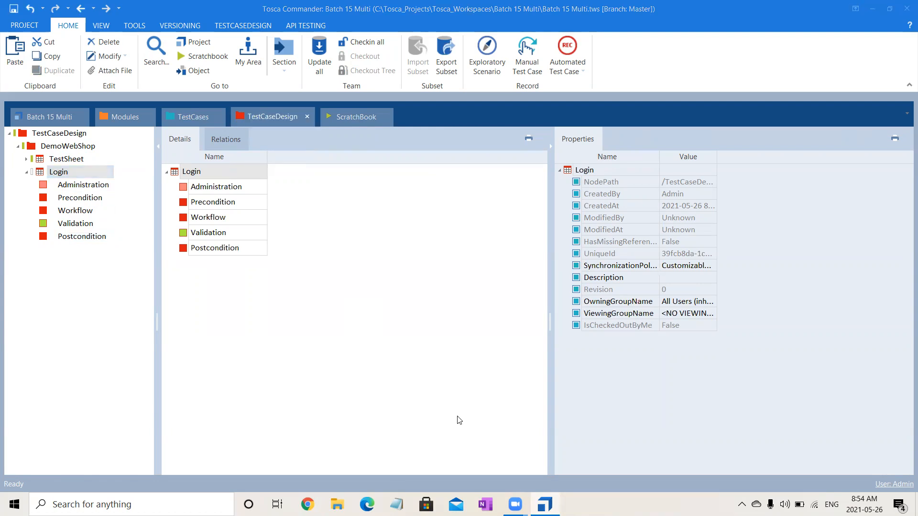
left_click(90, 186)
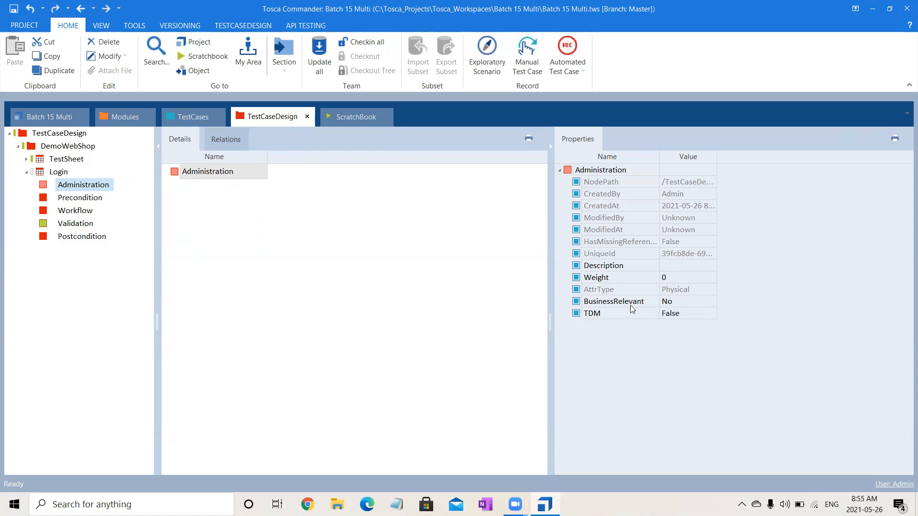
left_click(449, 323)
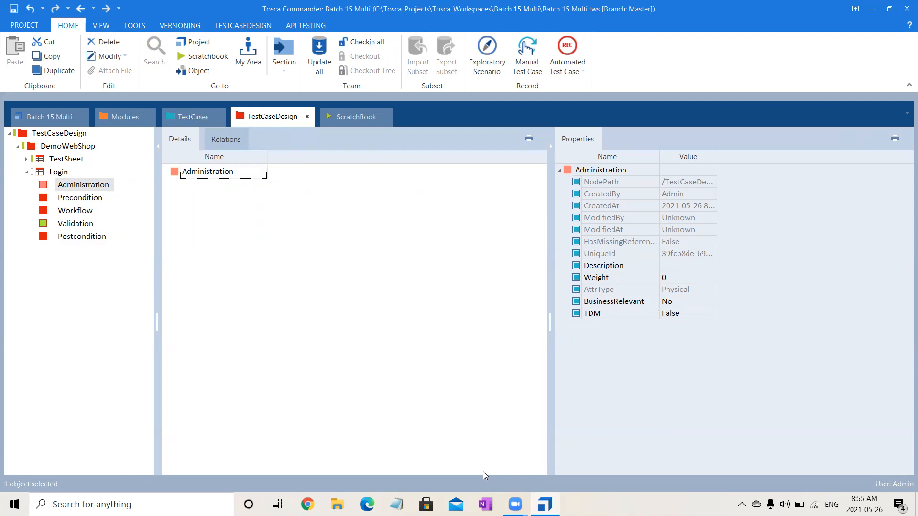
left_click(462, 354)
Open the TESTCASEDESIGN ribbon and switch to the TestCases tab showing Validate User Login.
left_click(59, 172)
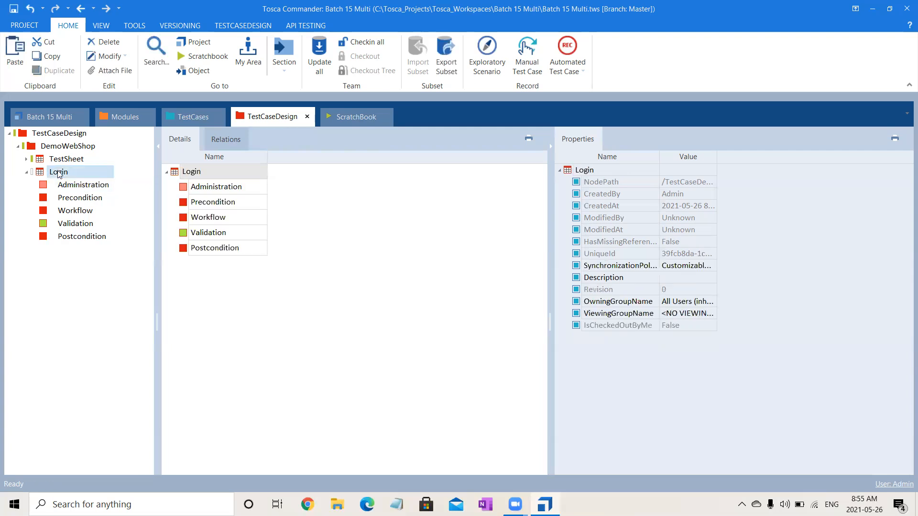
left_click(261, 29)
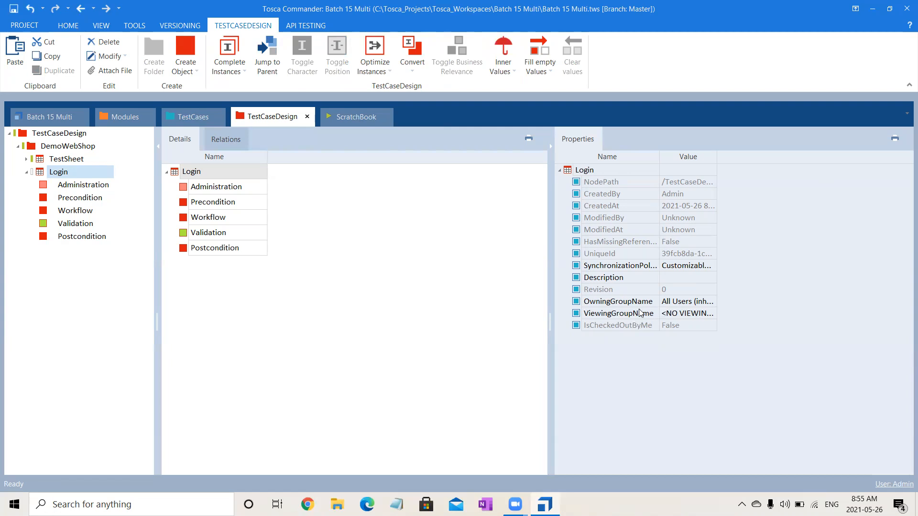
left_click(214, 192)
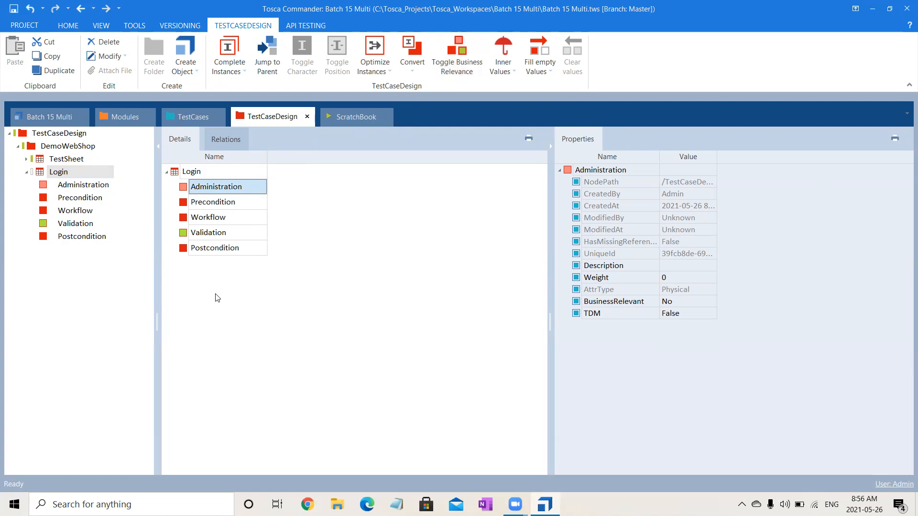
left_click(287, 192)
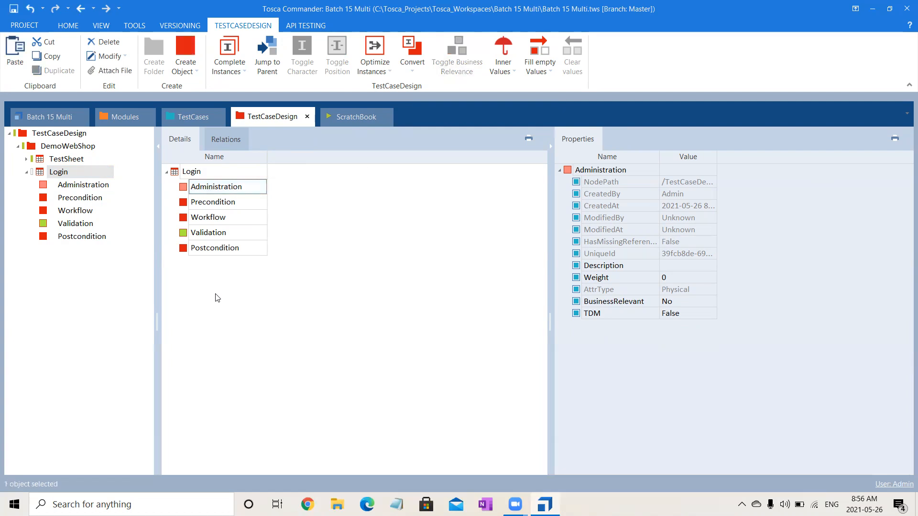
left_click(180, 118)
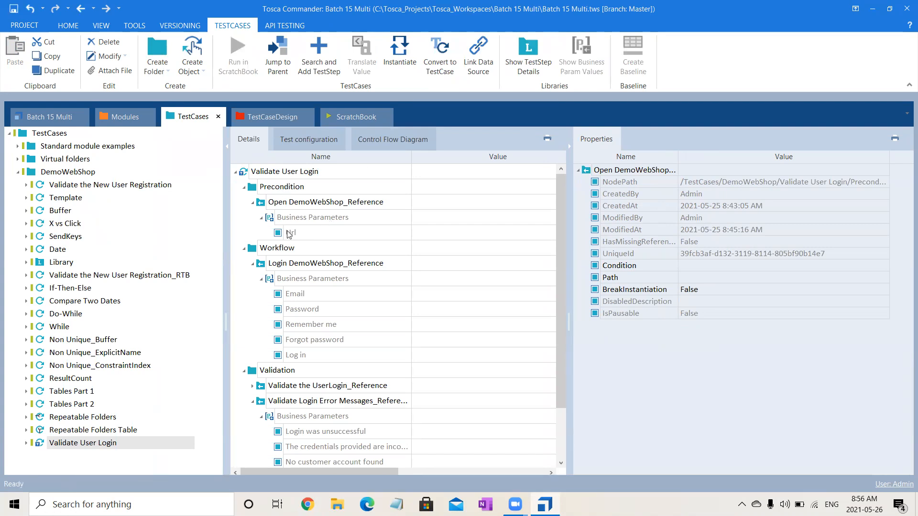
Drag the Url business parameter onto Login's Precondition section and select the new Url attribute.
left_click_drag(289, 233, 97, 199)
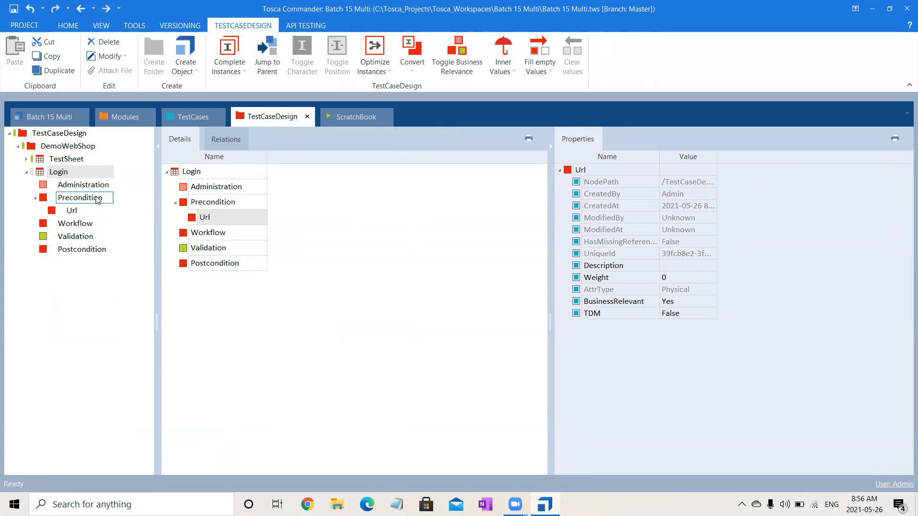
left_click(189, 120)
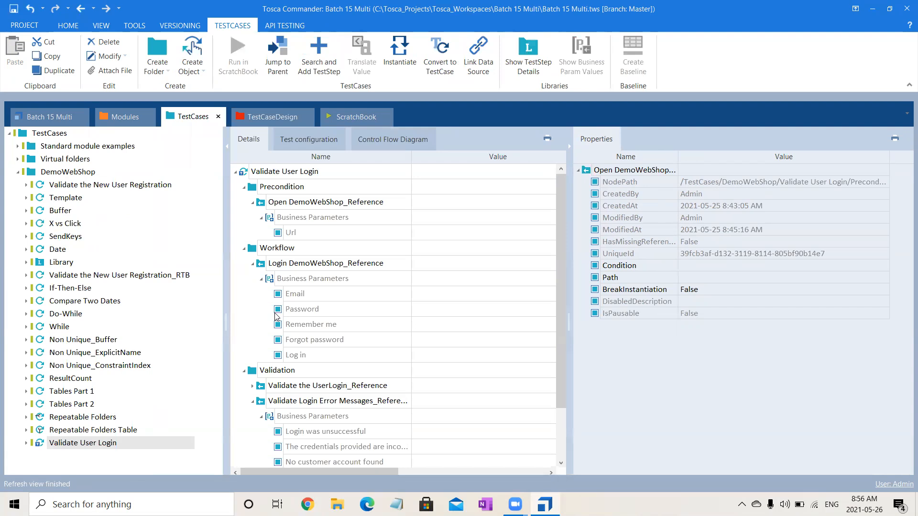
left_click(268, 117)
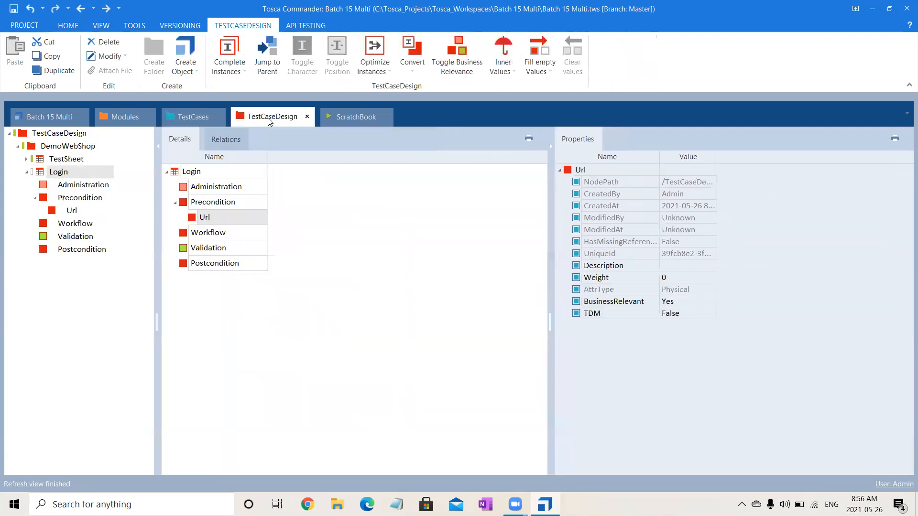
left_click(71, 212)
left_click(72, 214)
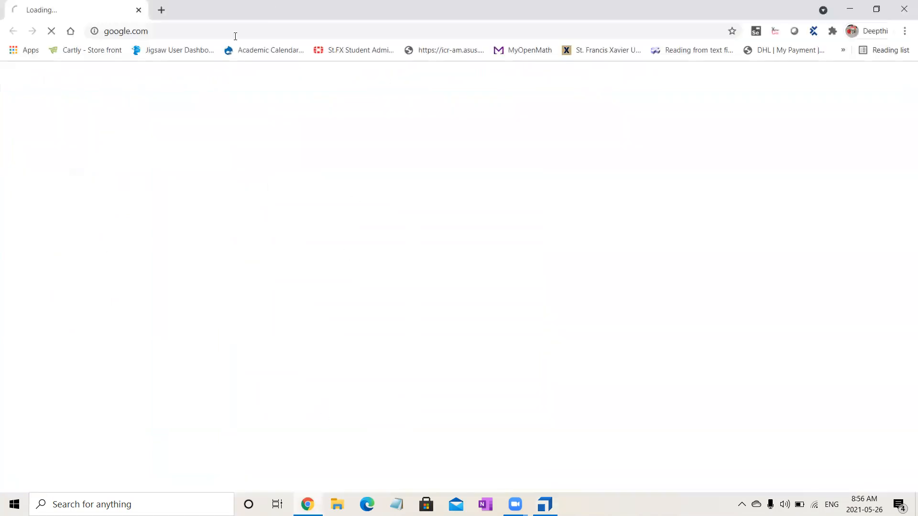
Load demowebshop.tricentis.com from Chrome's address-bar autocomplete and select its URL.
left_click(235, 36)
type("de")
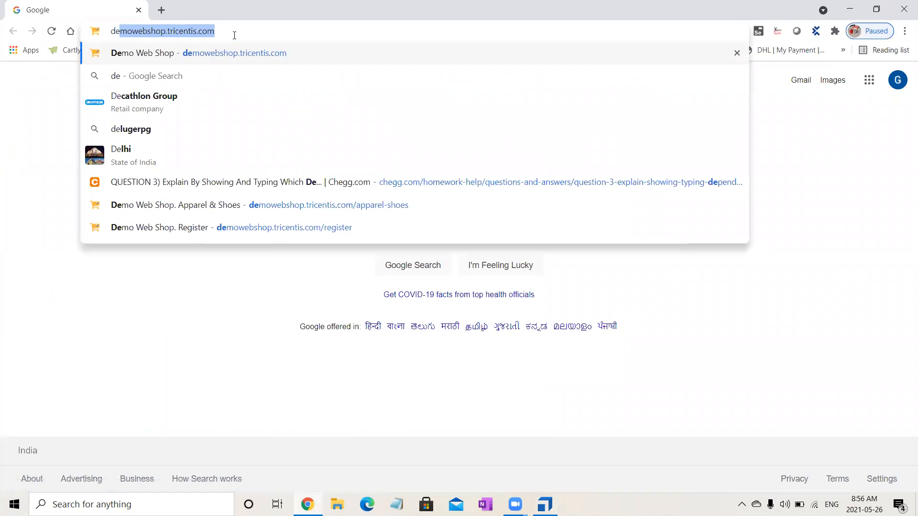
key("Return")
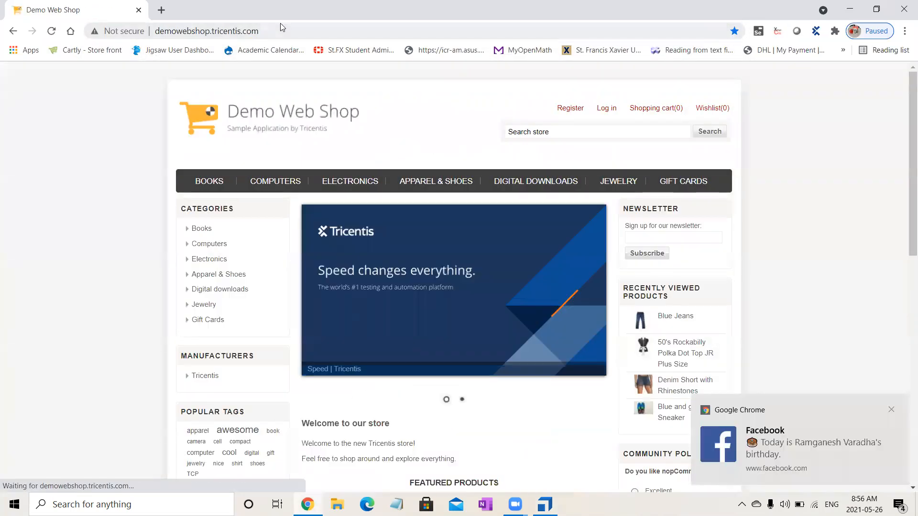
left_click(282, 32)
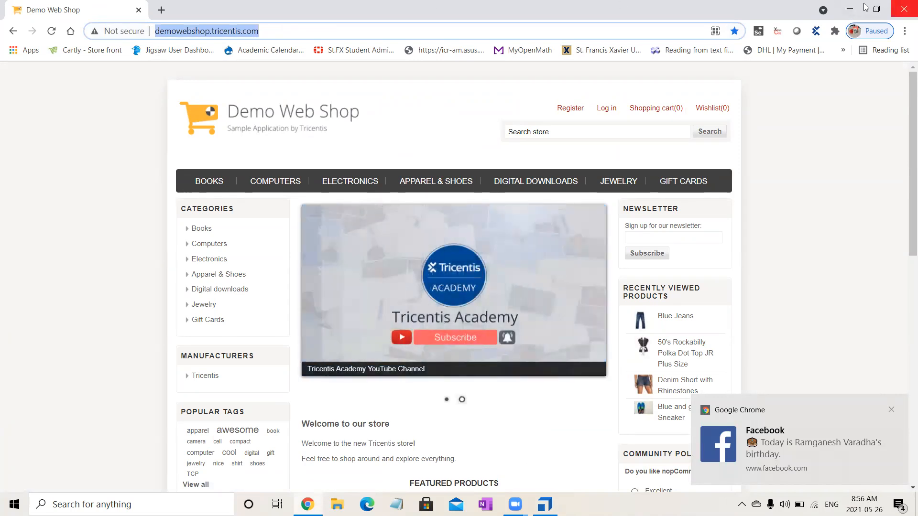
left_click(840, 5)
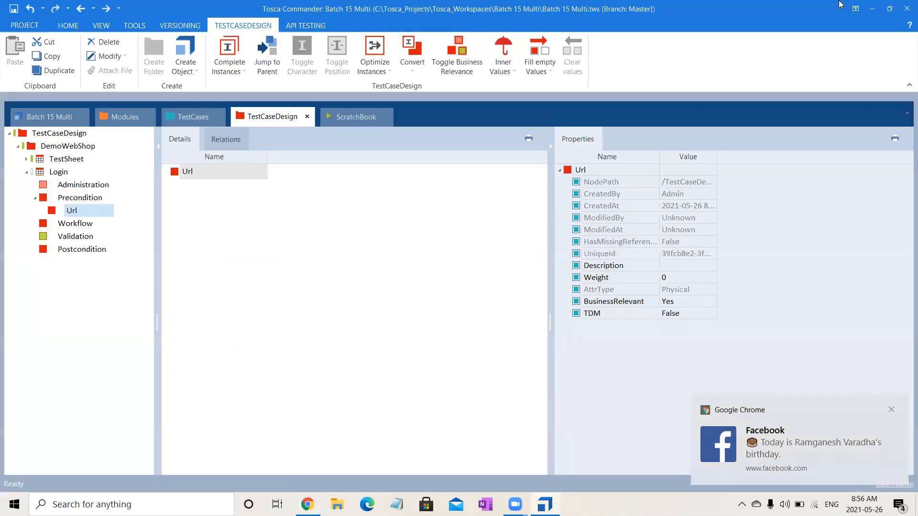
Create a Url instance named with the pasted Demo Web Shop address.
left_click(89, 212)
right_click(89, 213)
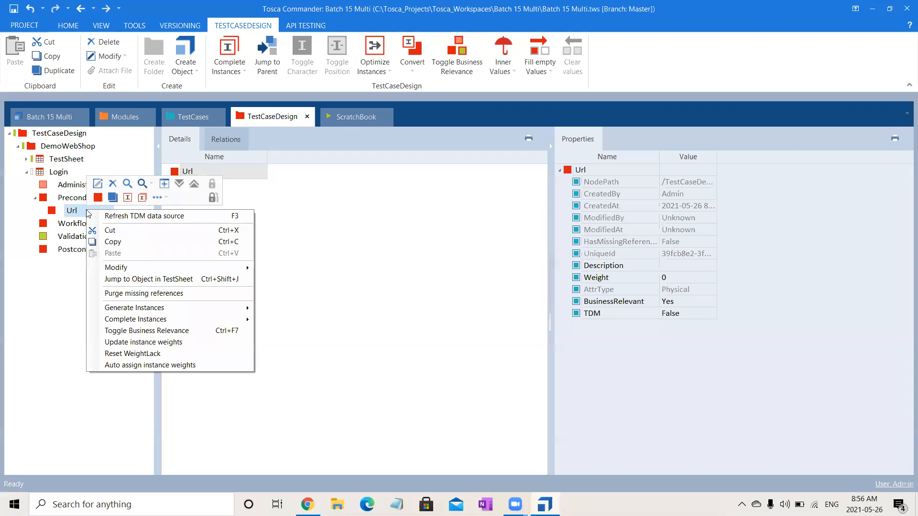
left_click(127, 197)
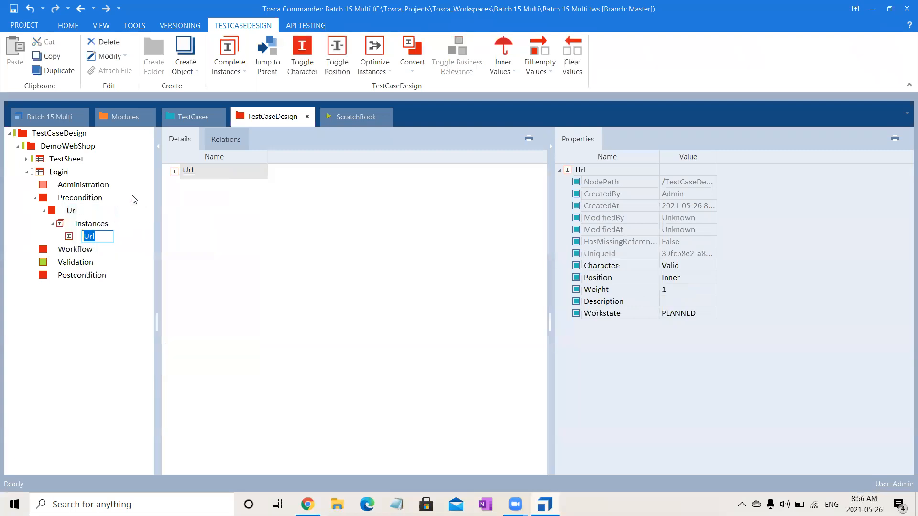
key("ctrl+v")
left_click(352, 342)
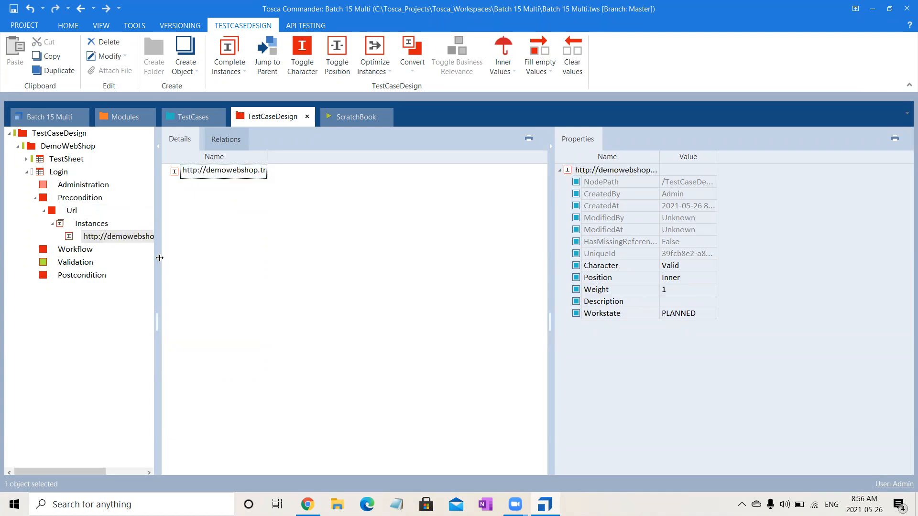
left_click(184, 117)
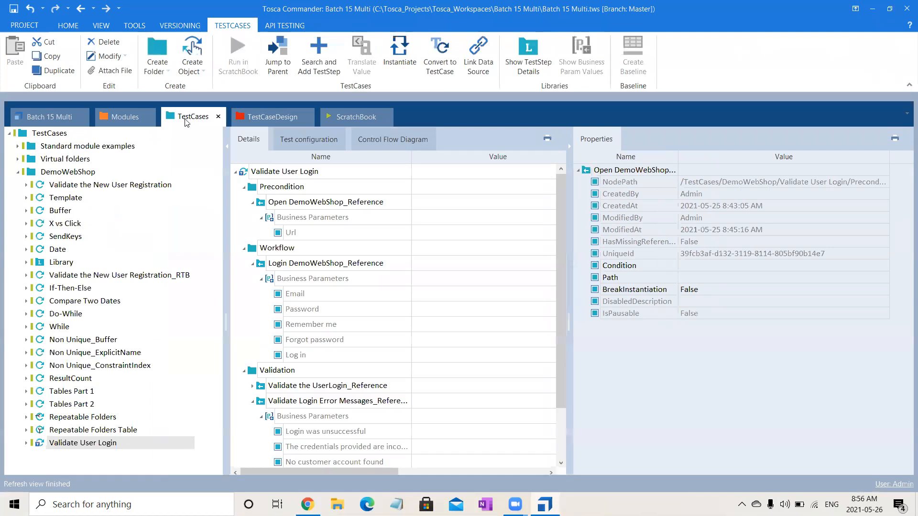
Drag the Email through Log in parameters of Login DemoWebShop_Reference onto the Workflow attribute.
left_click(252, 202)
left_click(287, 220)
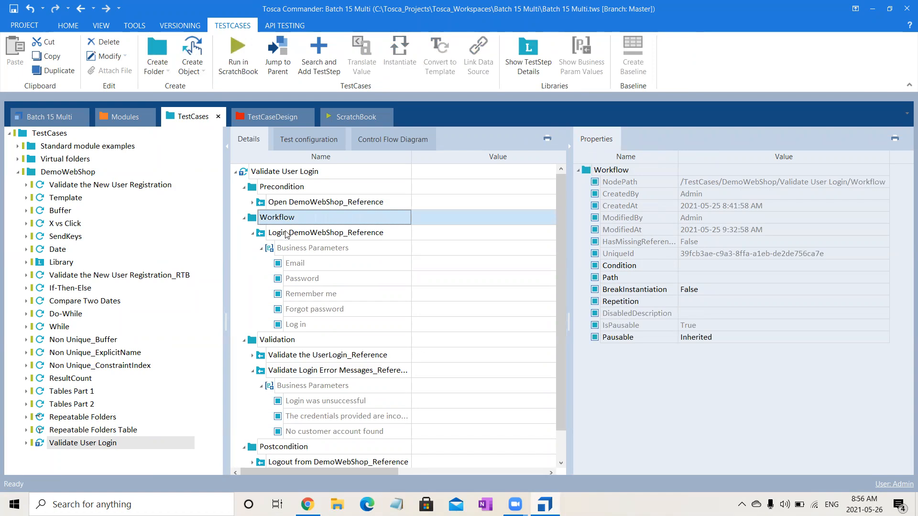
left_click(287, 234)
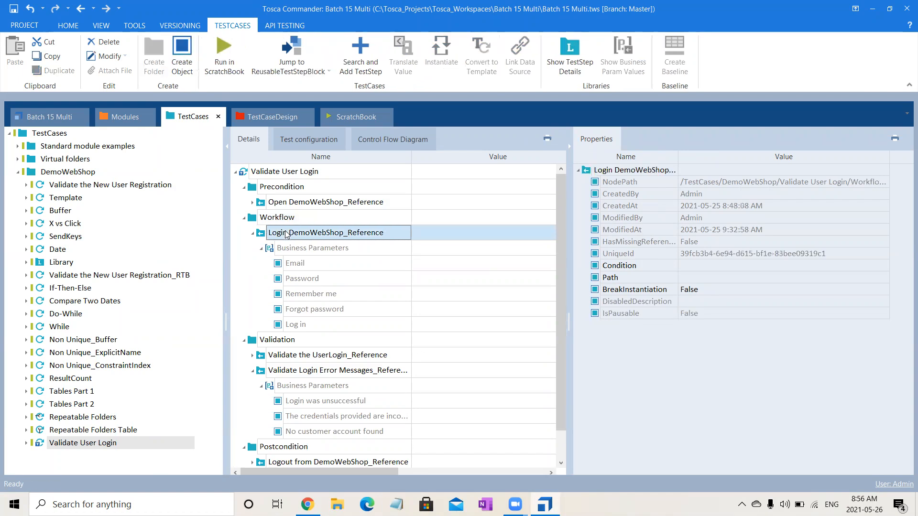
left_click(308, 264)
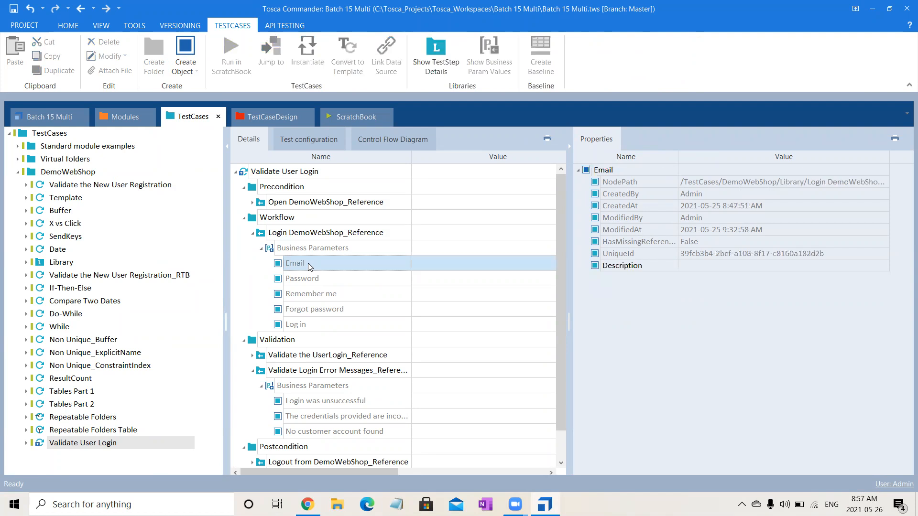
key("shift+Down")
key("shift+Down")
key("shift+Down")
key("shift+Down")
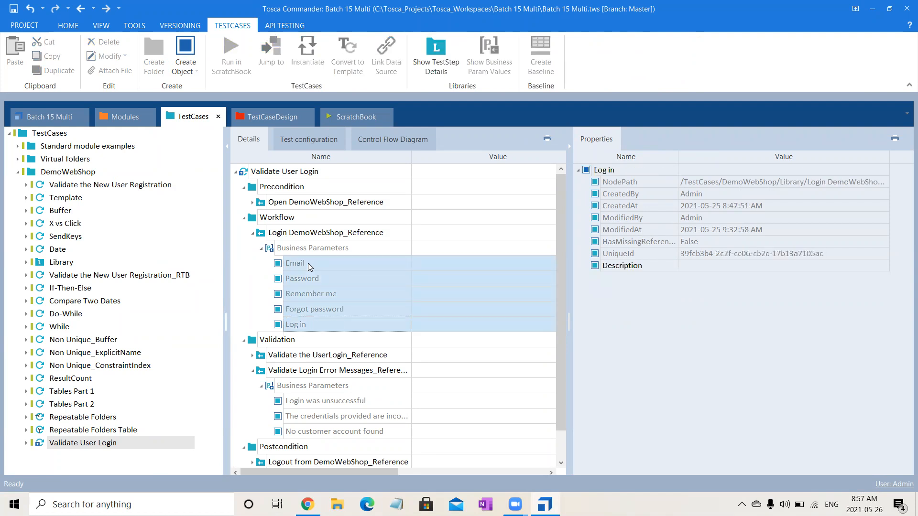
left_click_drag(306, 280, 83, 251)
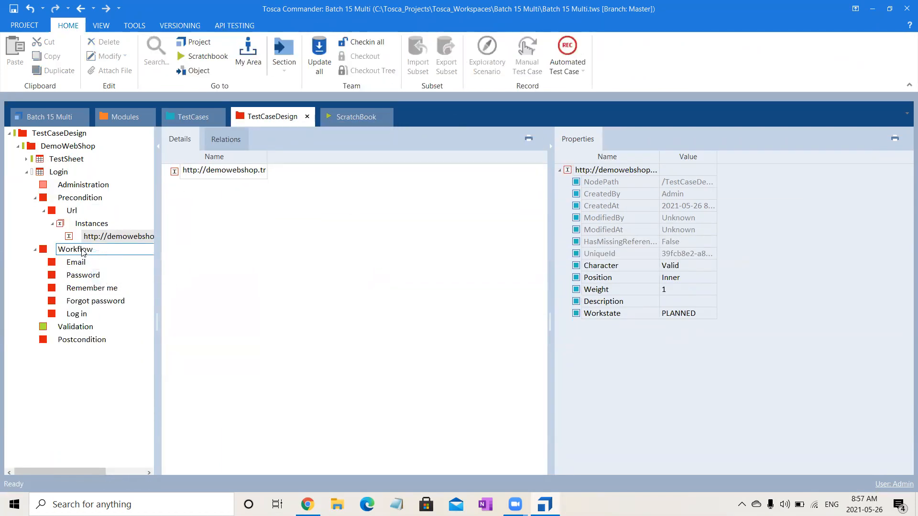
Create an Email instance under the Email attribute and switch to the OneNote credentials page.
left_click(82, 251)
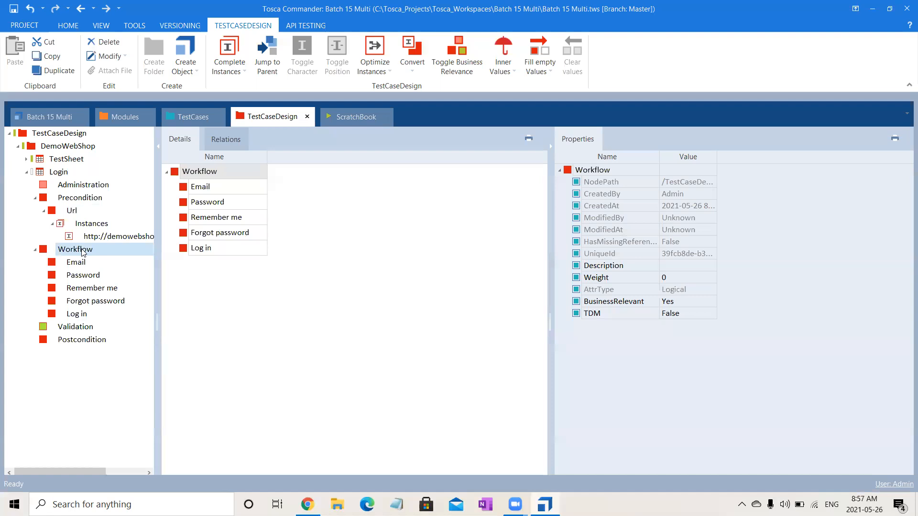
left_click(75, 266)
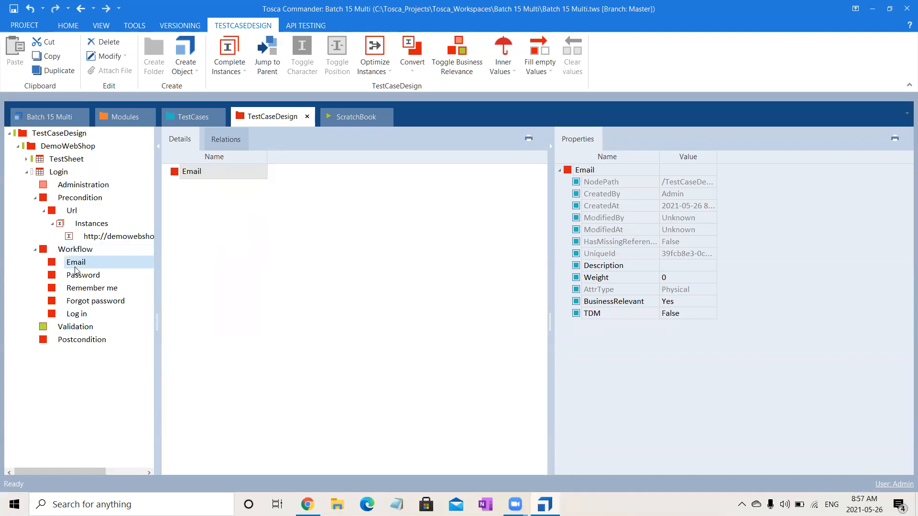
right_click(76, 271)
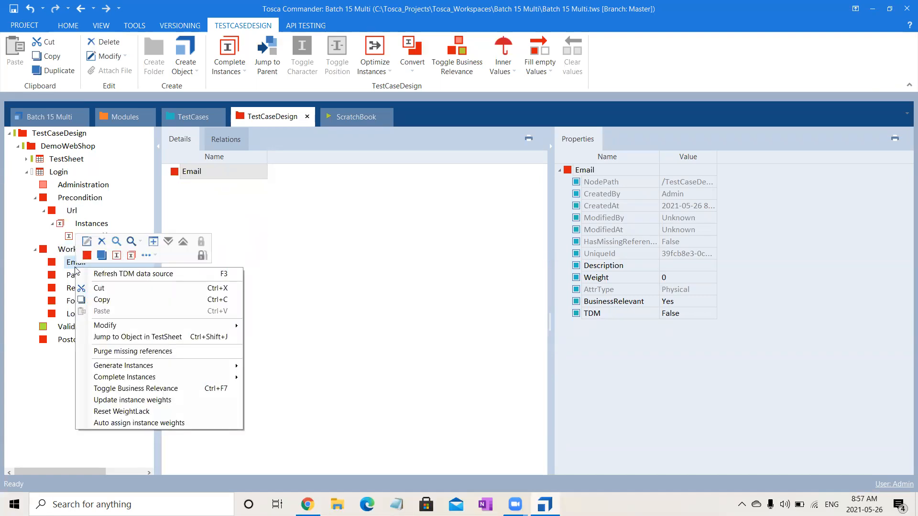
left_click(116, 255)
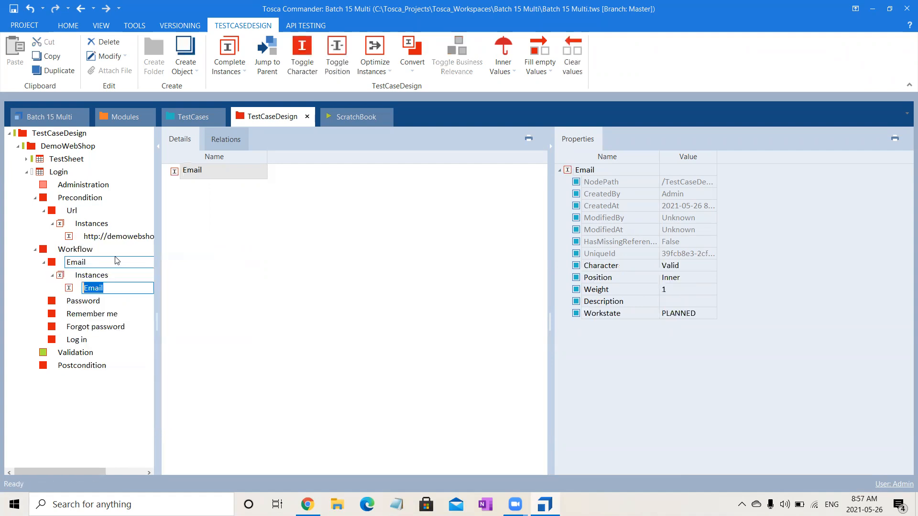
left_click(318, 389)
left_click(486, 505)
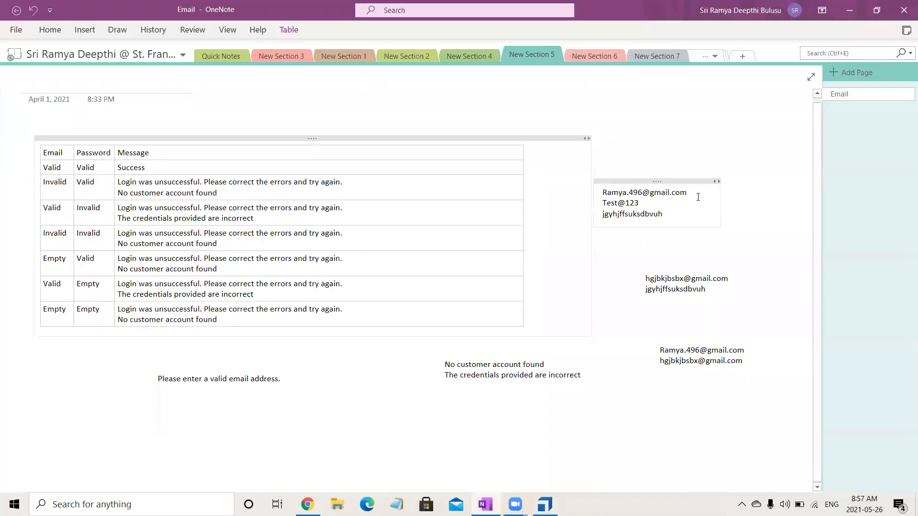
Copy the valid sample email address from the OneNote note, then begin renaming the Email instance in Tosca.
left_click_drag(689, 192, 601, 192)
key("ctrl+c")
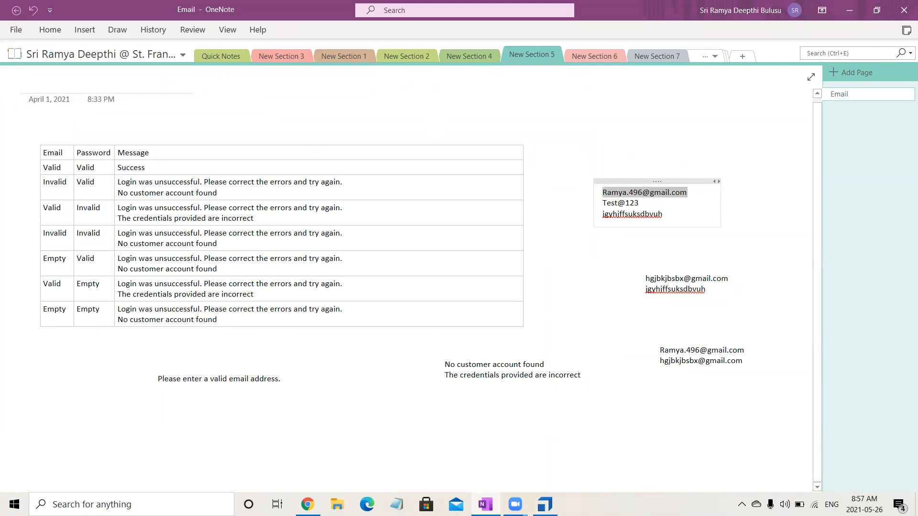
key("alt+Tab")
left_click(237, 172)
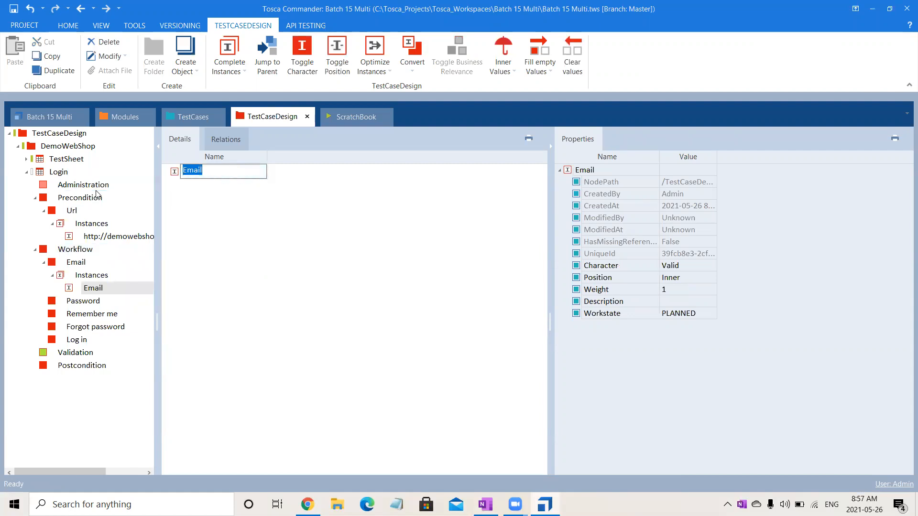
Name the Email instance with the pasted sample address and add a second instance with a dummy invalid address.
key("ctrl+v")
left_click(320, 371)
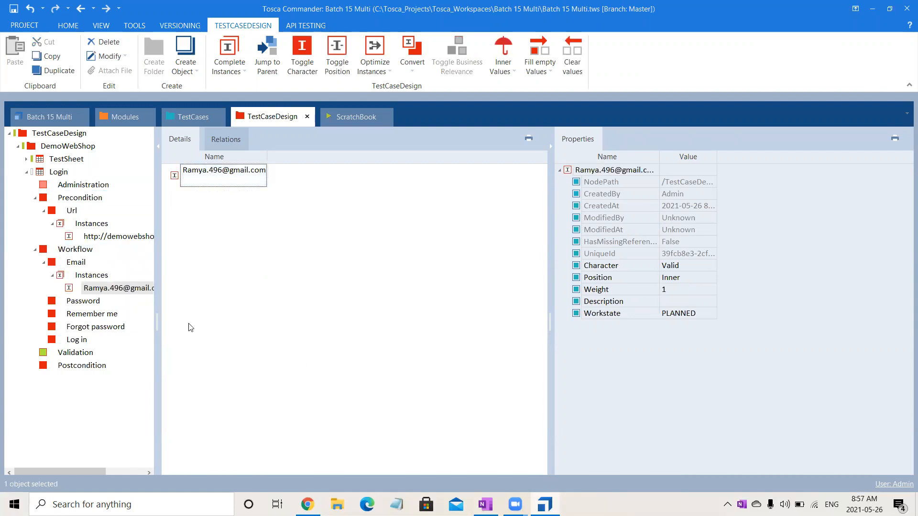
right_click(82, 281)
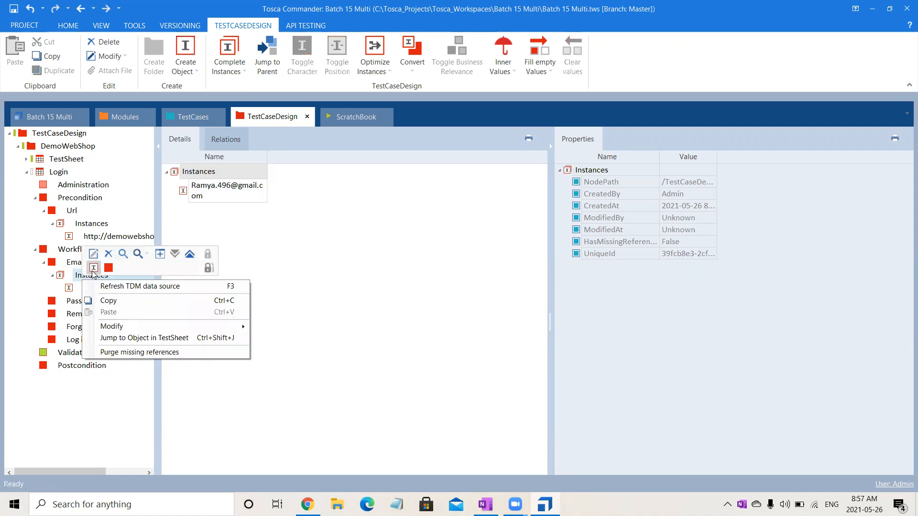
left_click(93, 268)
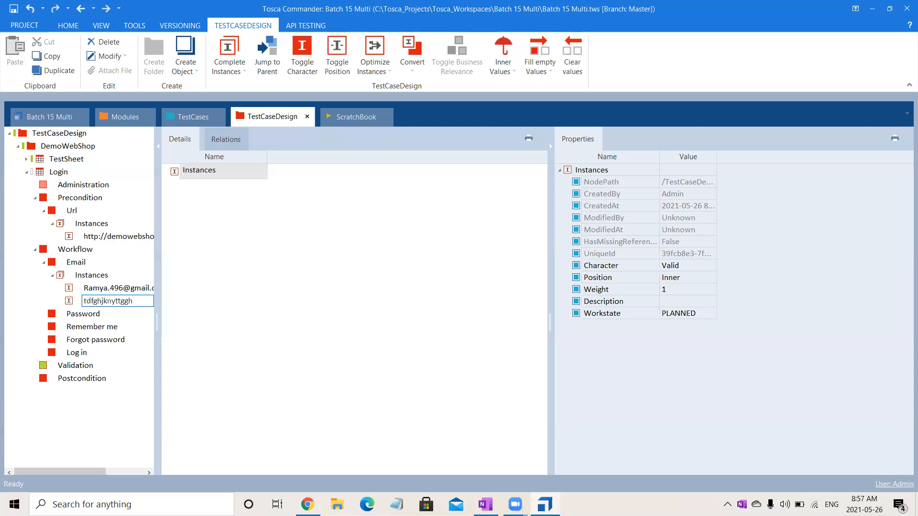
left_click(347, 377)
Create a new Password instance and copy the sample password from the OneNote note.
left_click(76, 319)
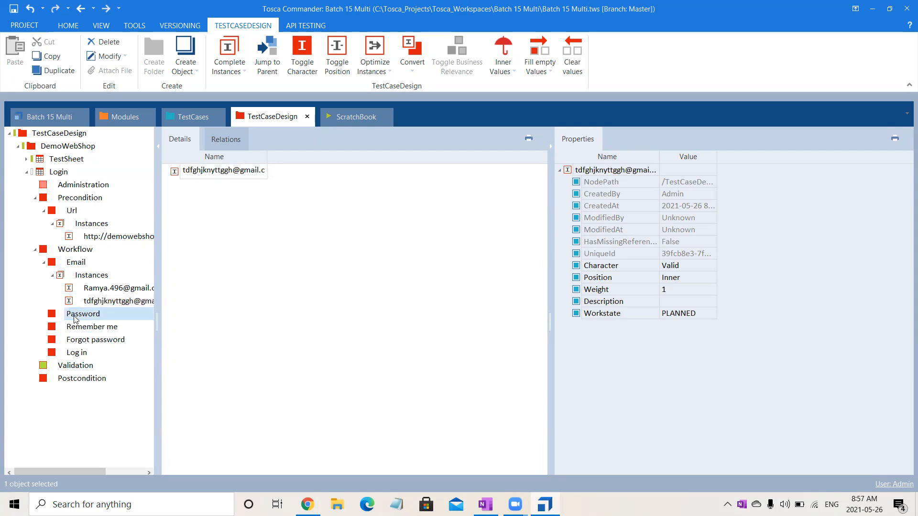
right_click(75, 319)
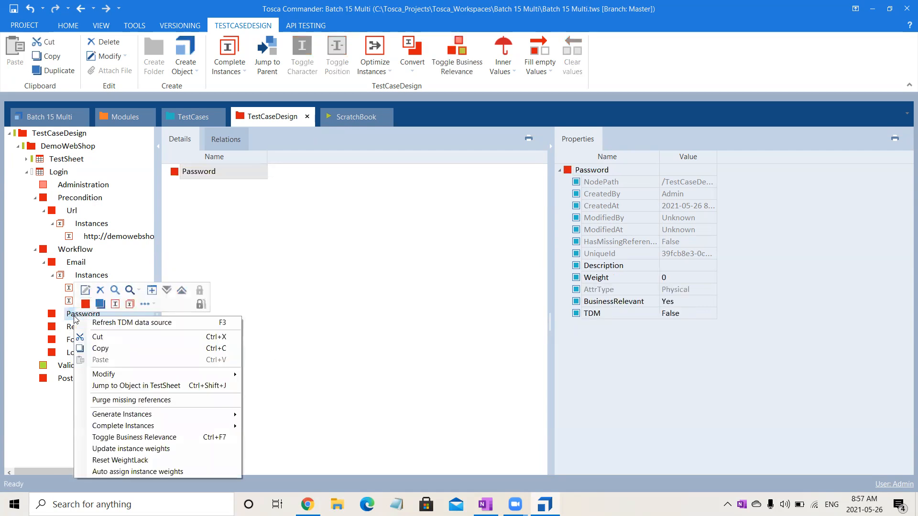
left_click(115, 304)
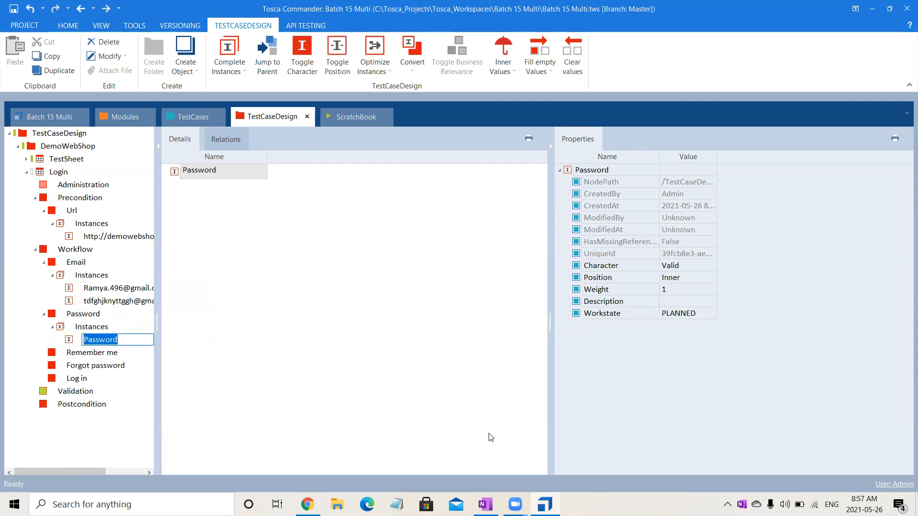
key("alt+Tab")
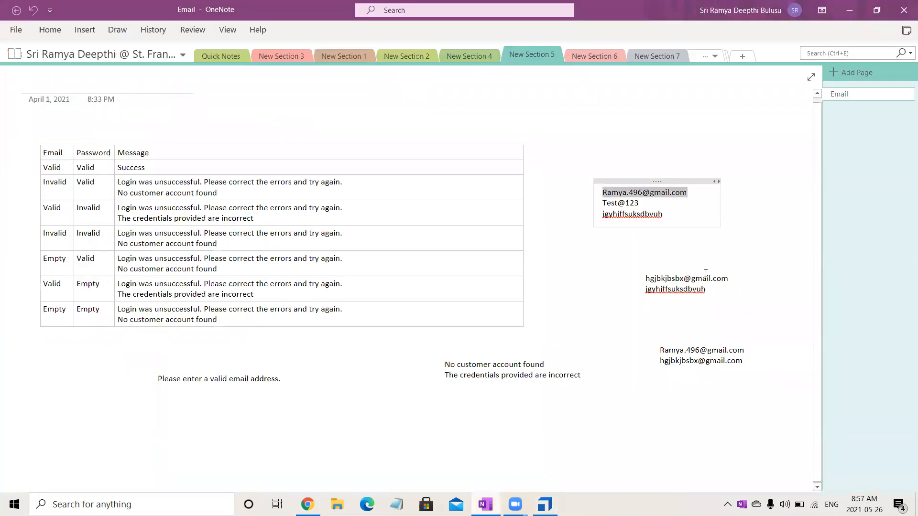
left_click_drag(639, 204, 606, 204)
key("ctrl+c")
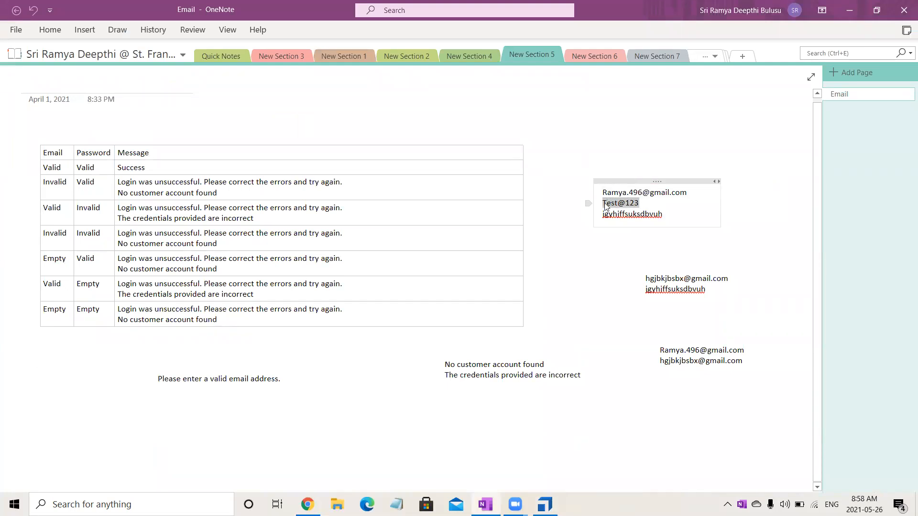
key("alt+Tab")
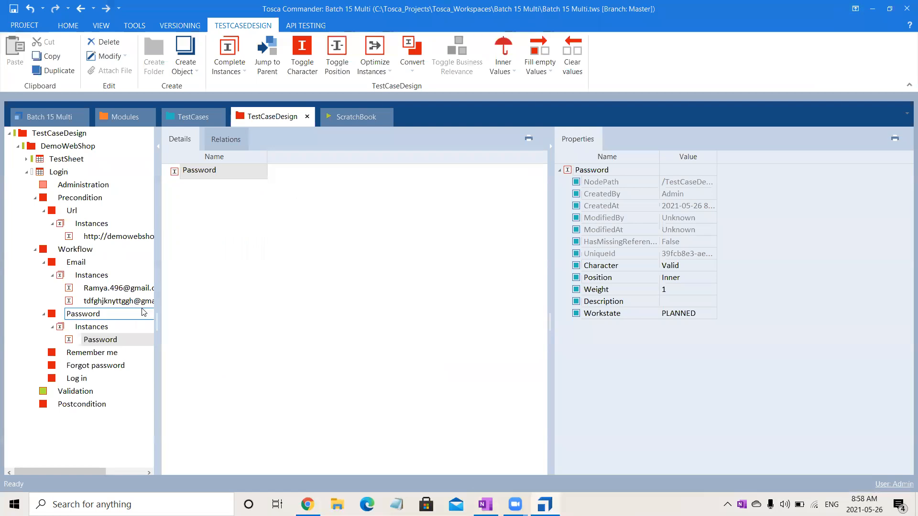
Rename the Password instance to the pasted sample password.
left_click(135, 339)
left_click(135, 339)
double_click(135, 339)
key("ctrl+v")
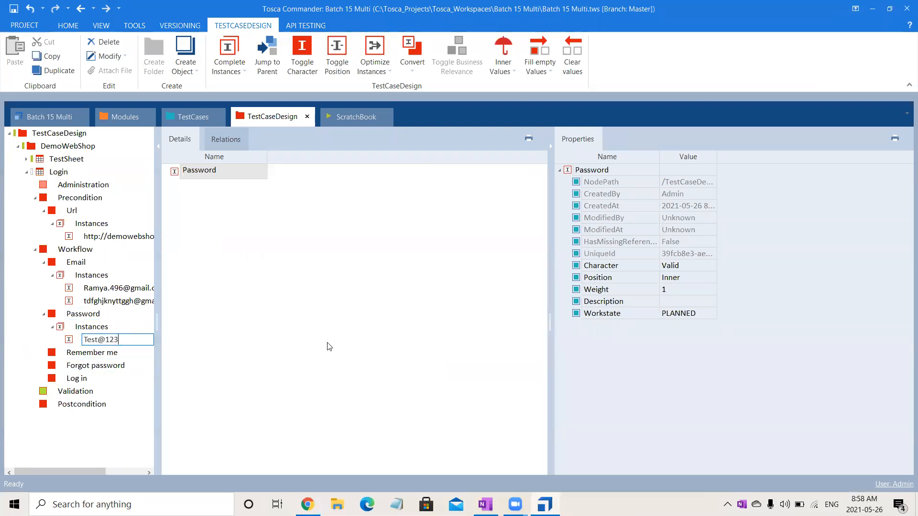
key("Return")
Add a second Password instance named with an invalid random string.
left_click(96, 328)
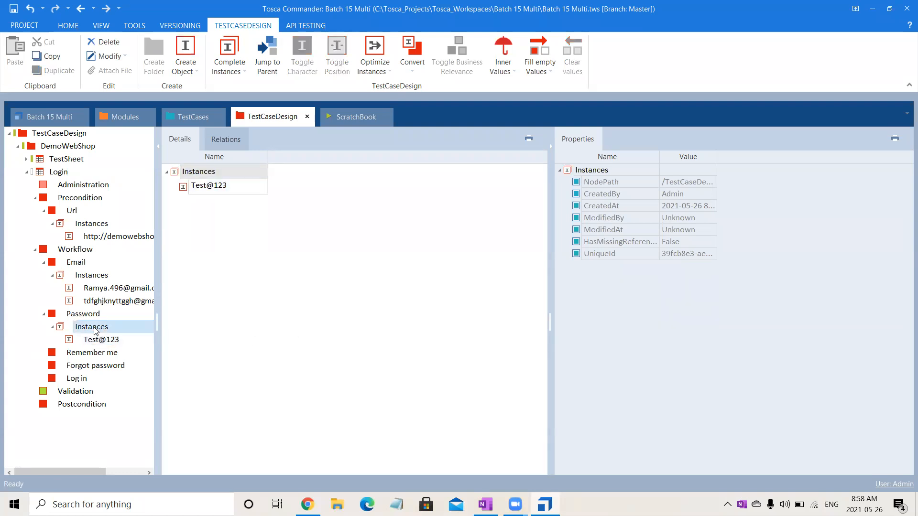
right_click(106, 326)
left_click(105, 316)
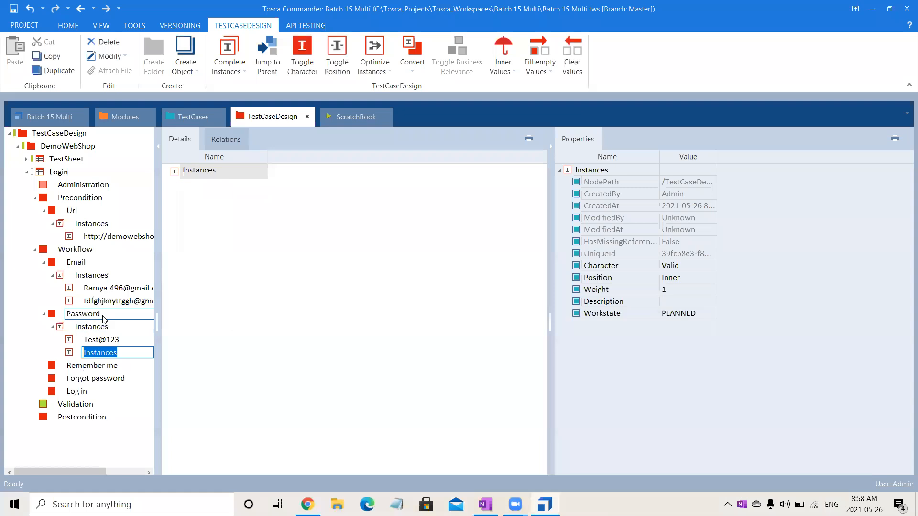
type("tdrfghuihugyghb")
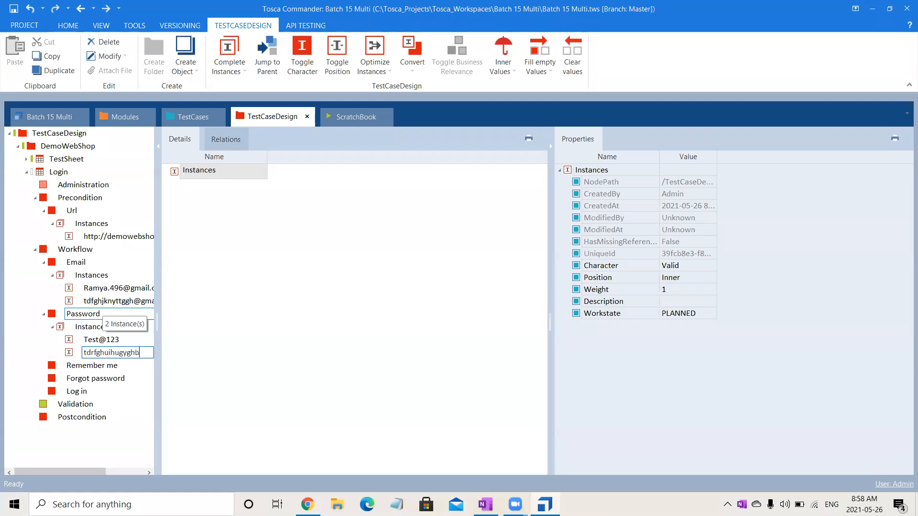
left_click(403, 371)
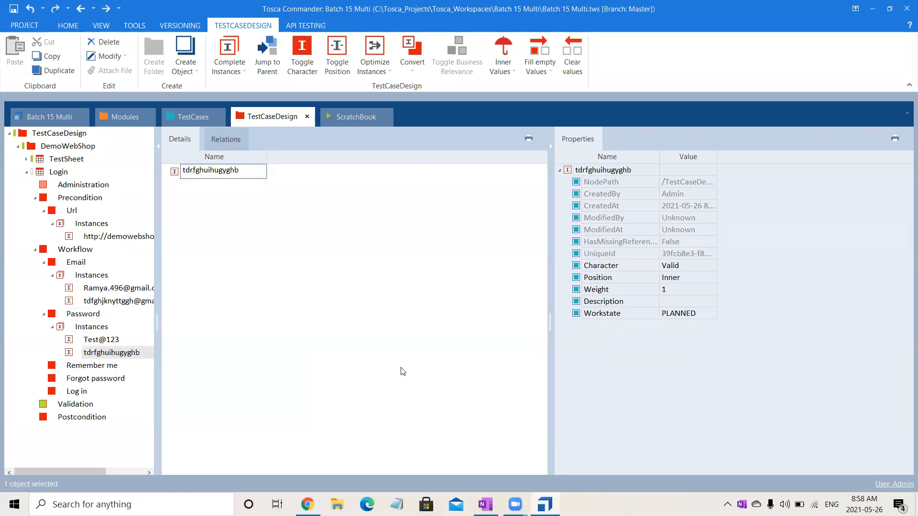
left_click(97, 368)
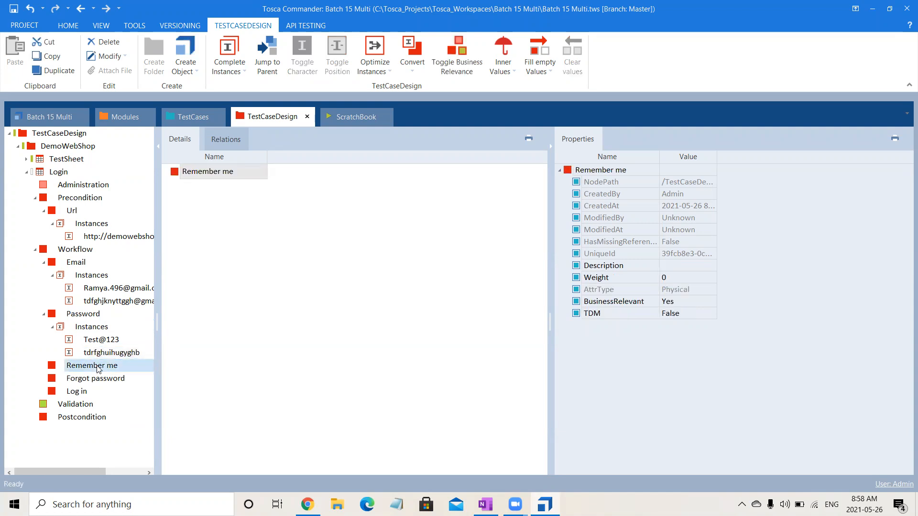
Create a {Click} instance under the Remember me attribute.
right_click(98, 368)
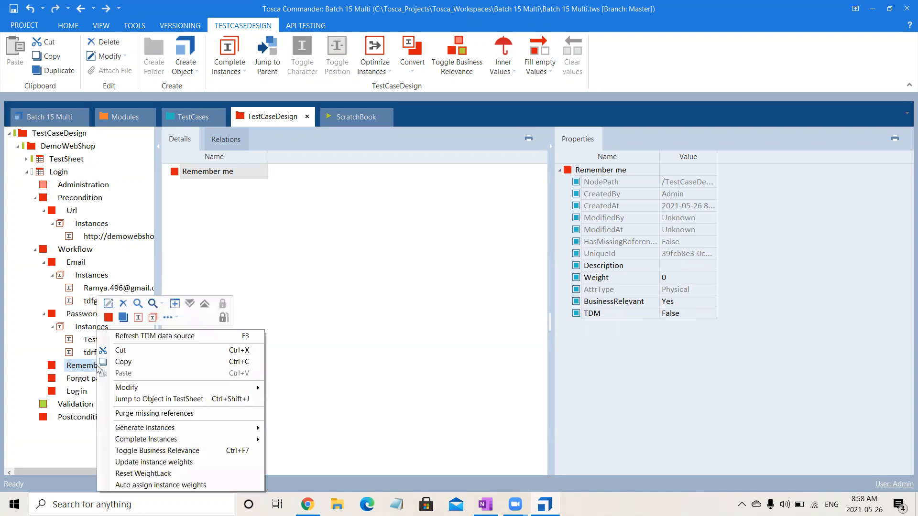
left_click(138, 318)
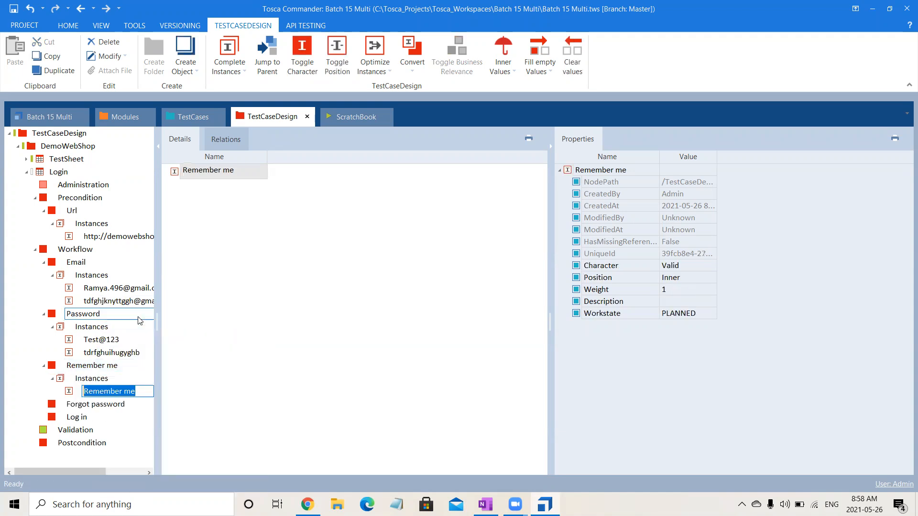
type("{CLi")
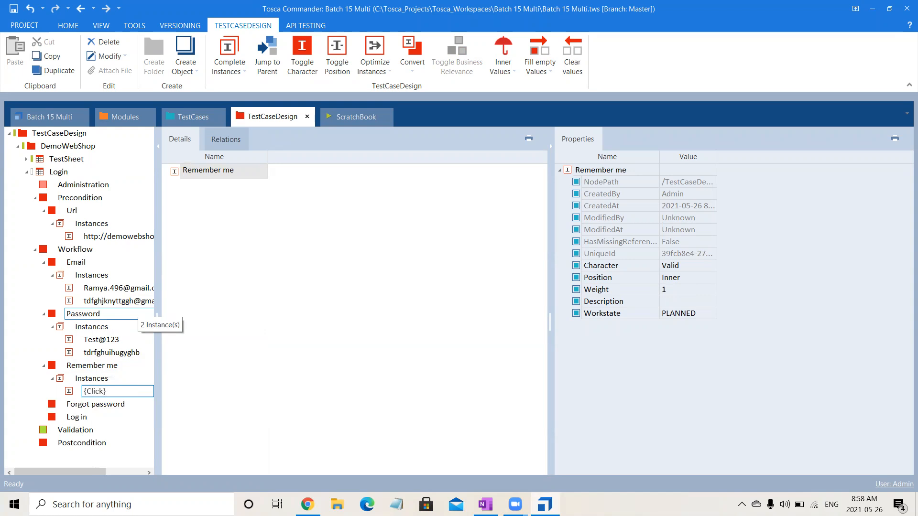
type("ck}")
key("Return")
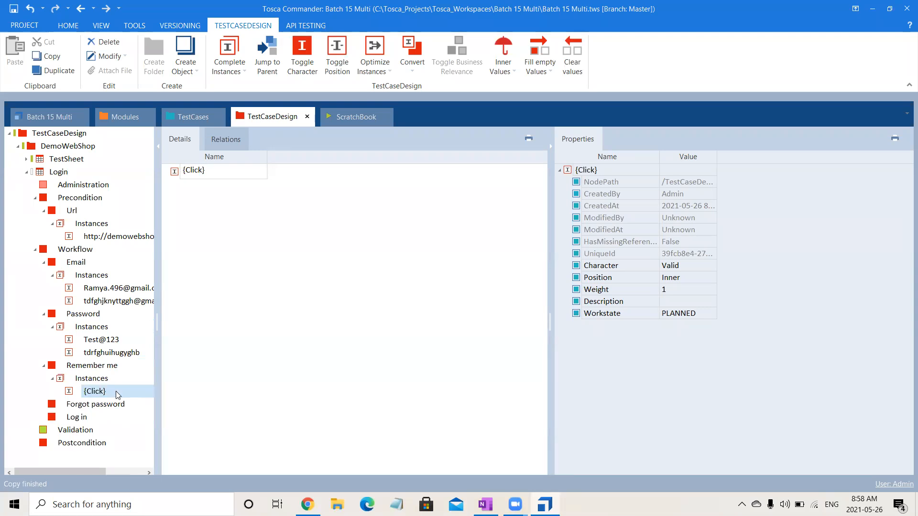
left_click(89, 408)
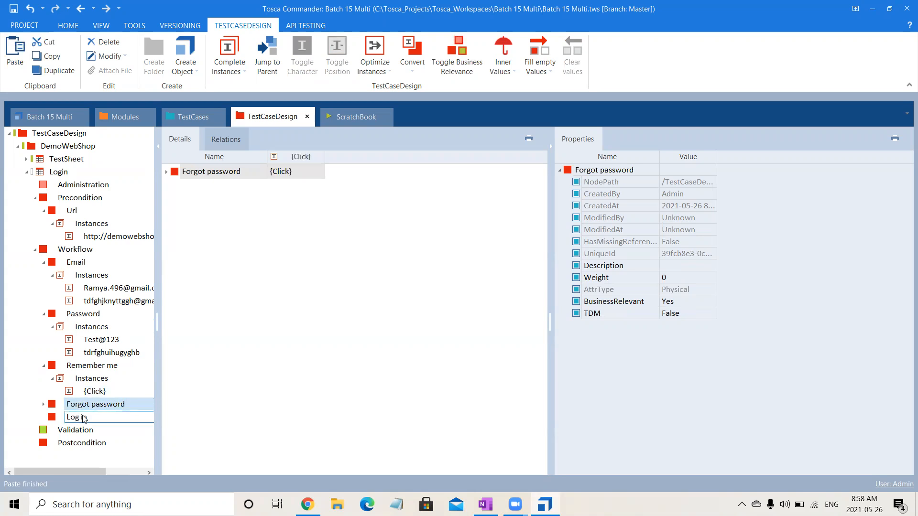
Paste the {Click} instance under the Log in attribute.
left_click(83, 417)
key("ctrl+v")
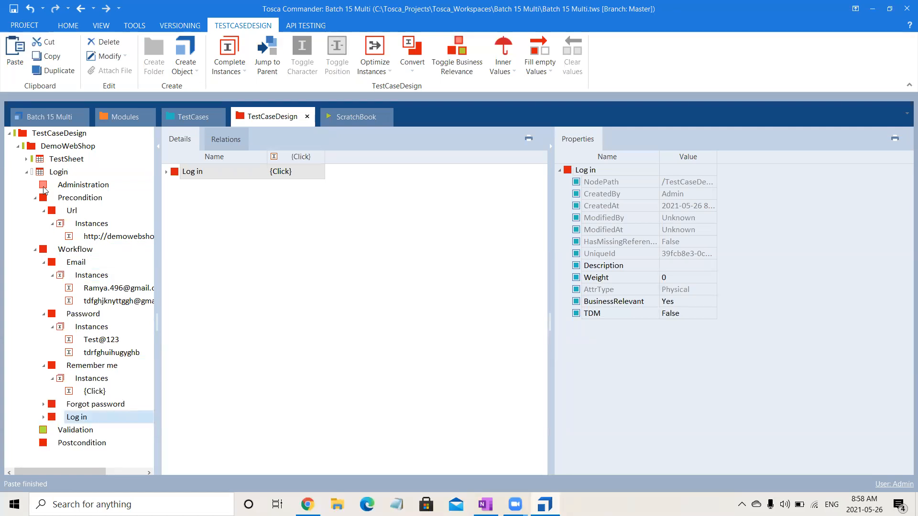
left_click(68, 429)
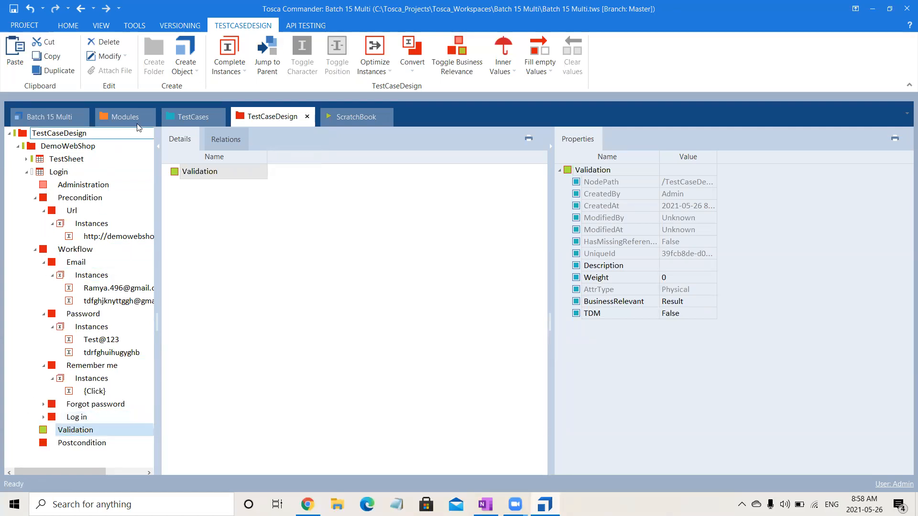
Drag the three error-message parameters, from Login was unsuccessful through No customer account found, under Validation.
left_click(187, 118)
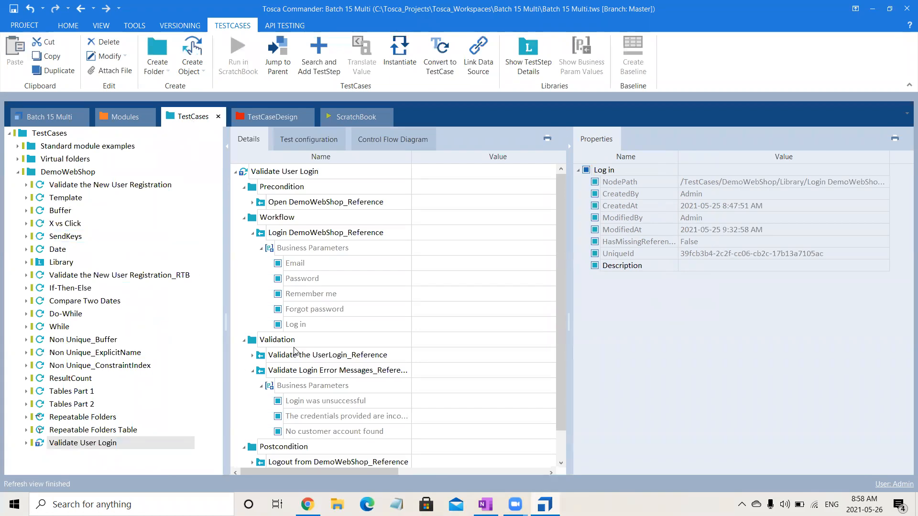
left_click(315, 402)
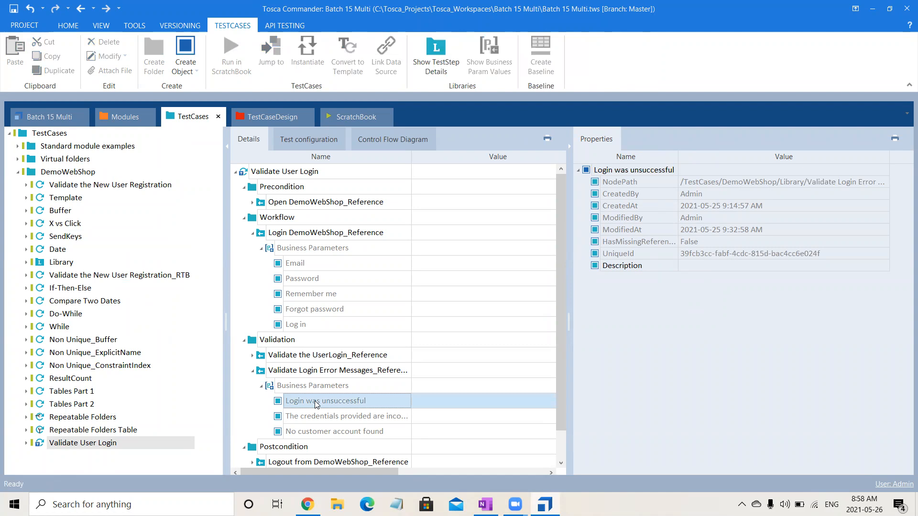
key("shift+Down")
key("shift+Down")
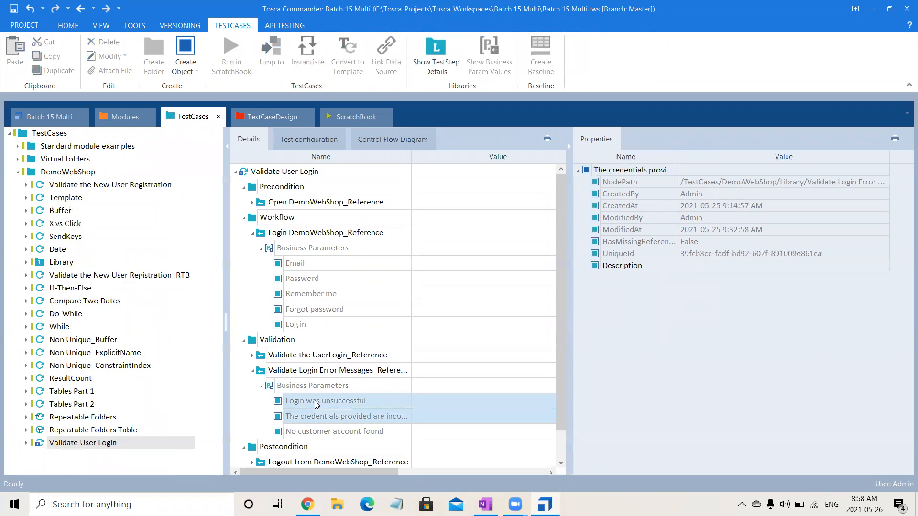
left_click_drag(315, 404, 79, 428)
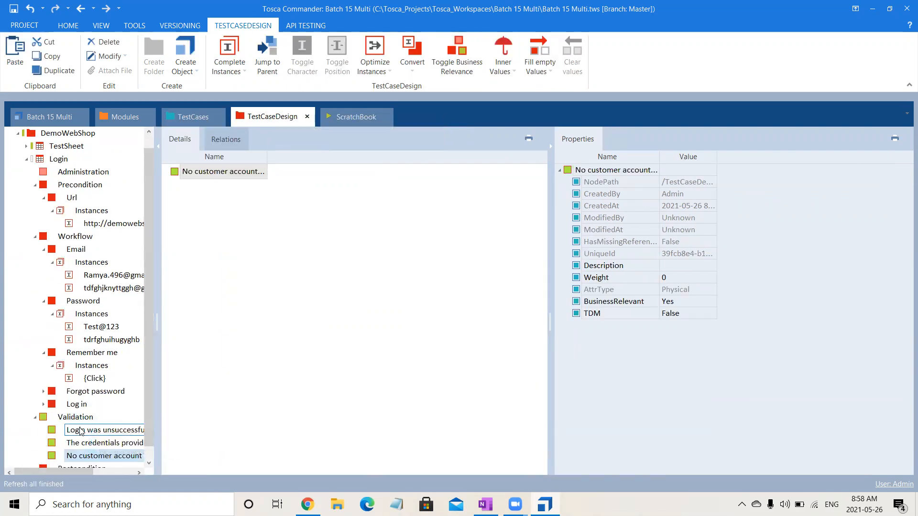
left_click_drag(156, 396, 306, 397)
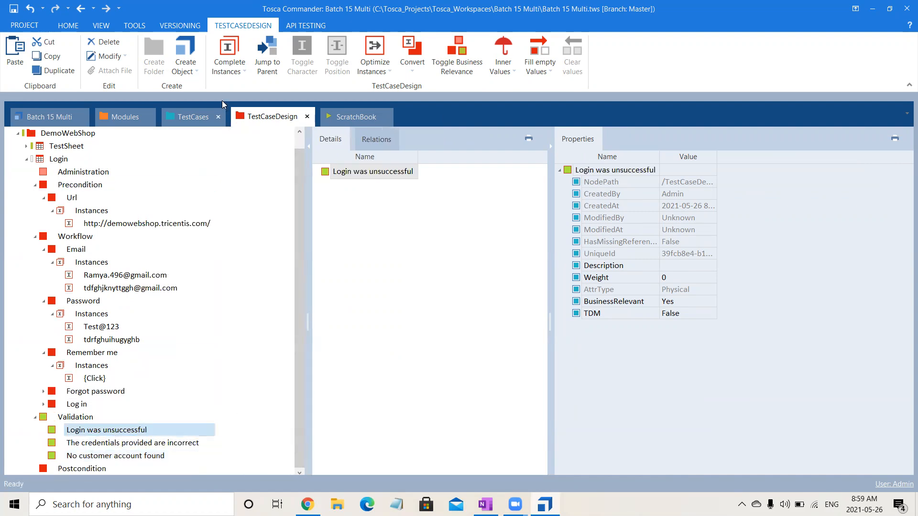
left_click(187, 114)
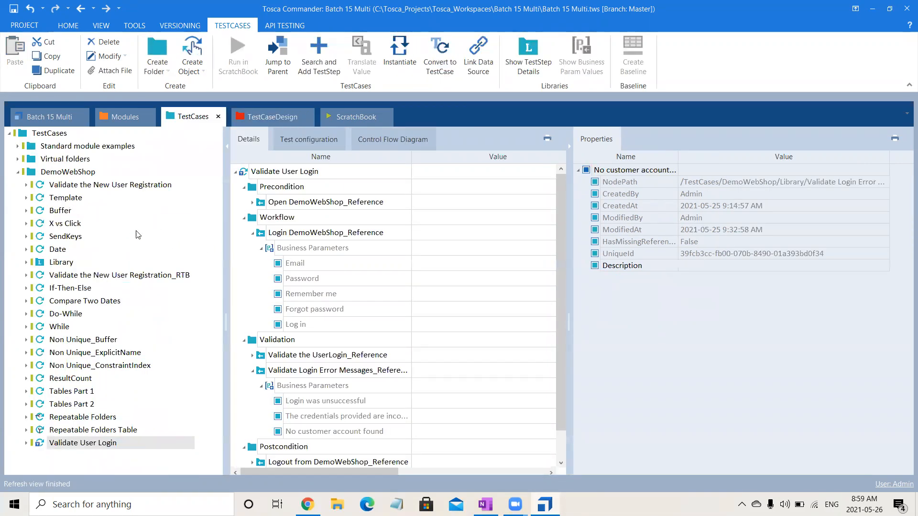
double_click(62, 263)
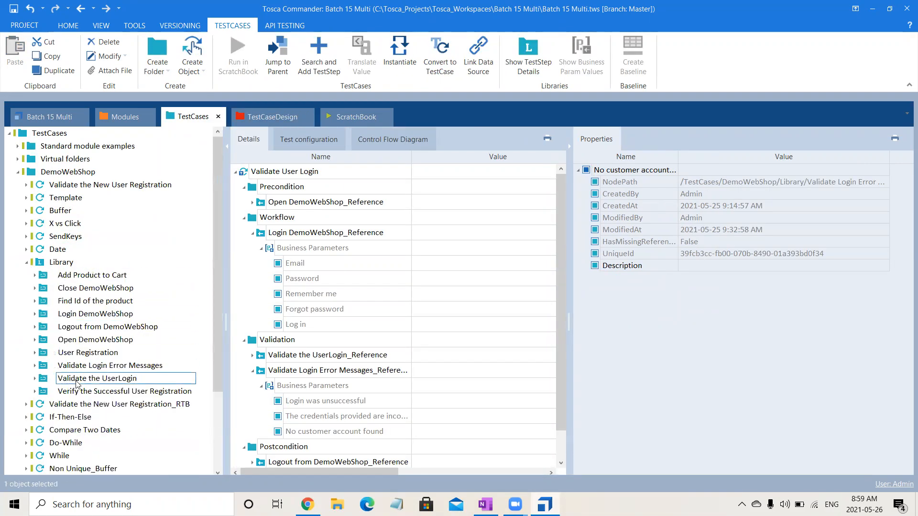
left_click(122, 366)
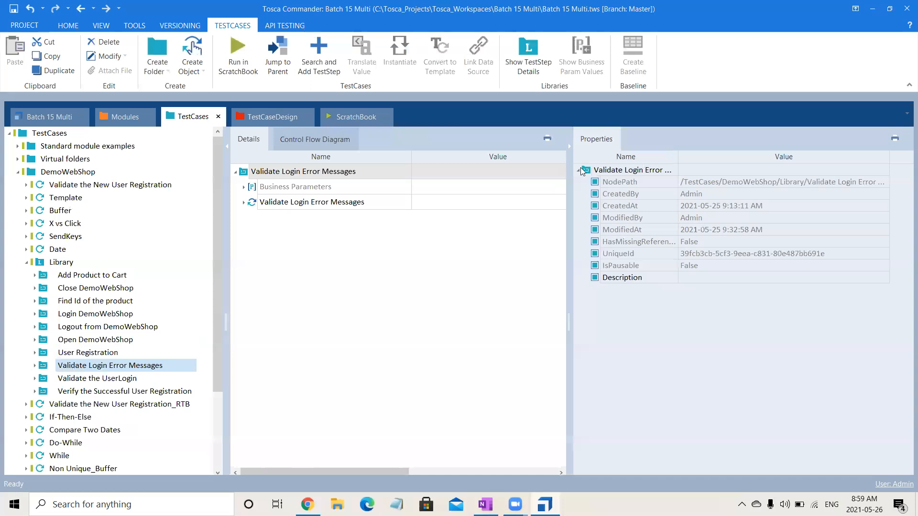
left_click(243, 202)
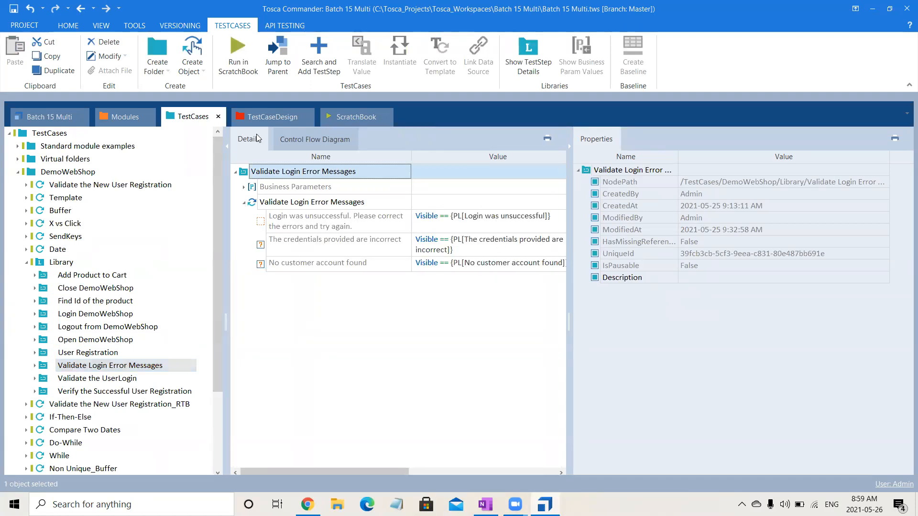
left_click(263, 117)
left_click(107, 433)
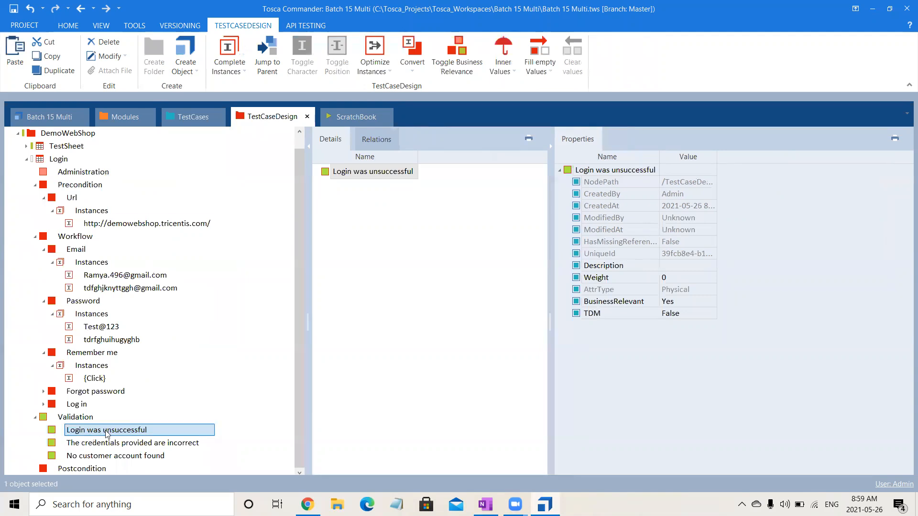
Create True and False instances under Login was unsuccessful.
right_click(106, 432)
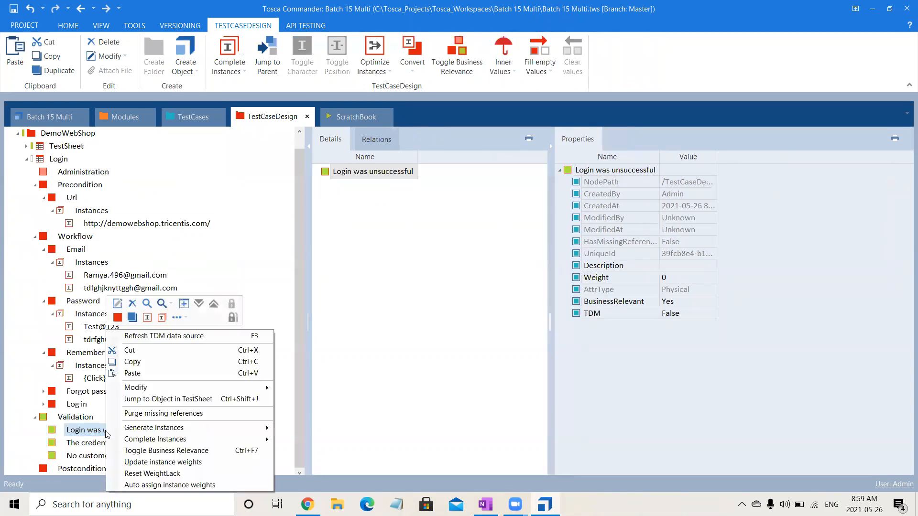
left_click(148, 318)
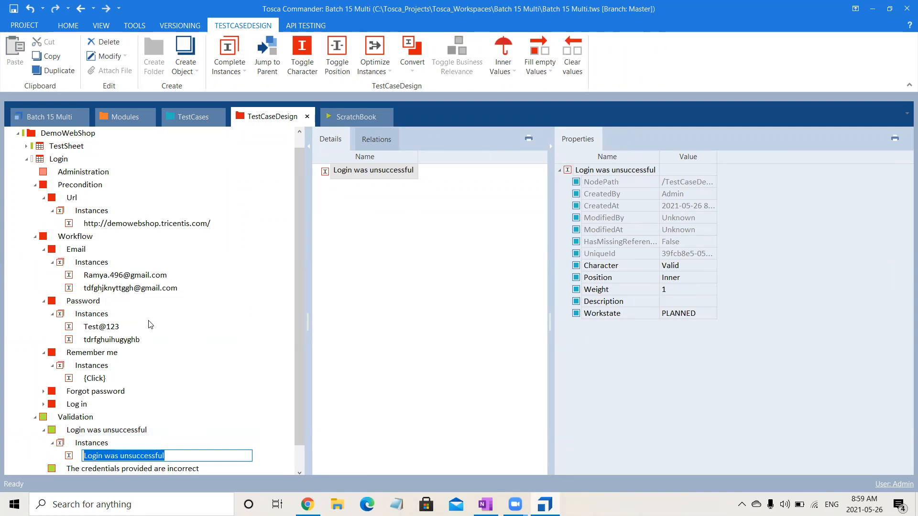
type("True")
key("Return")
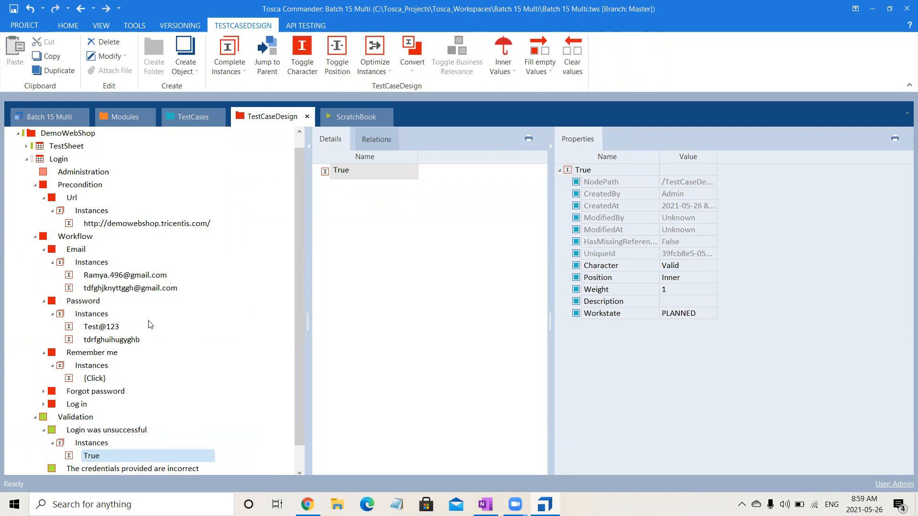
left_click(101, 433)
right_click(101, 433)
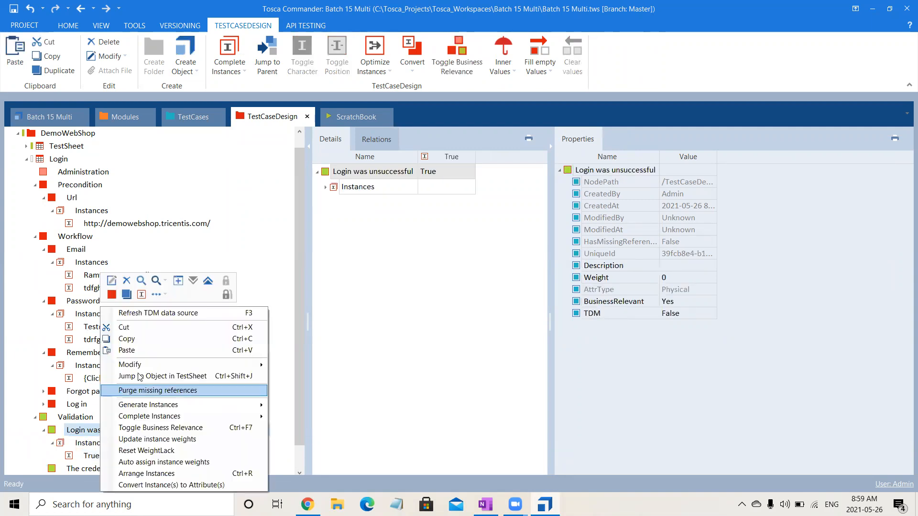
left_click(141, 295)
type("False")
key("Return")
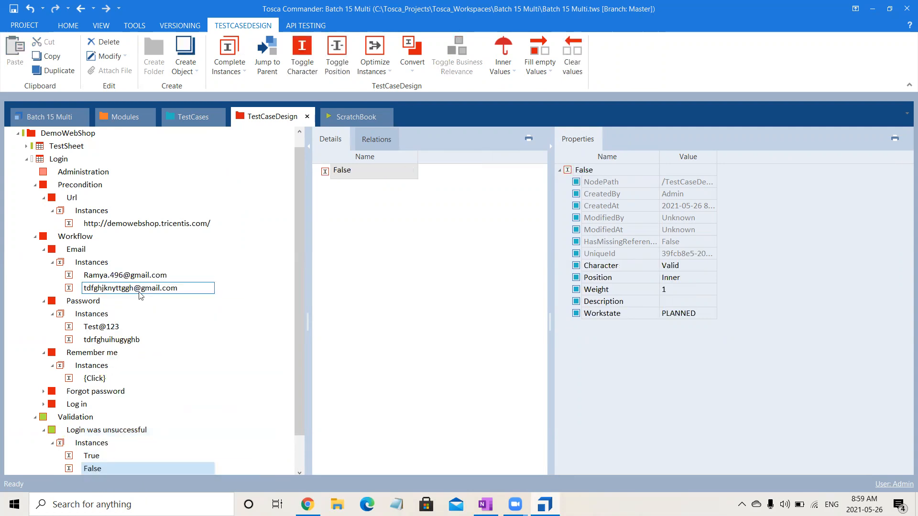
Paste the True and False instances into the other two error-message attributes, including No customer account found.
left_click_drag(300, 394, 298, 471)
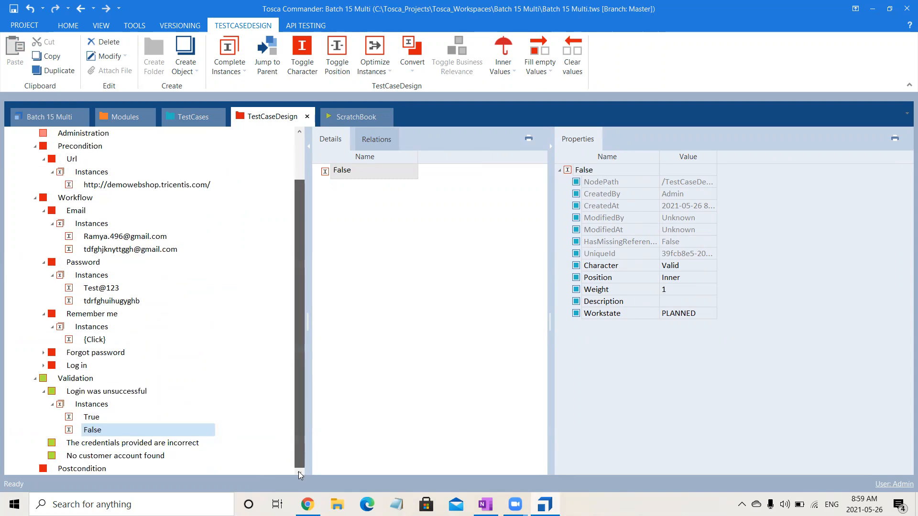
left_click(99, 418)
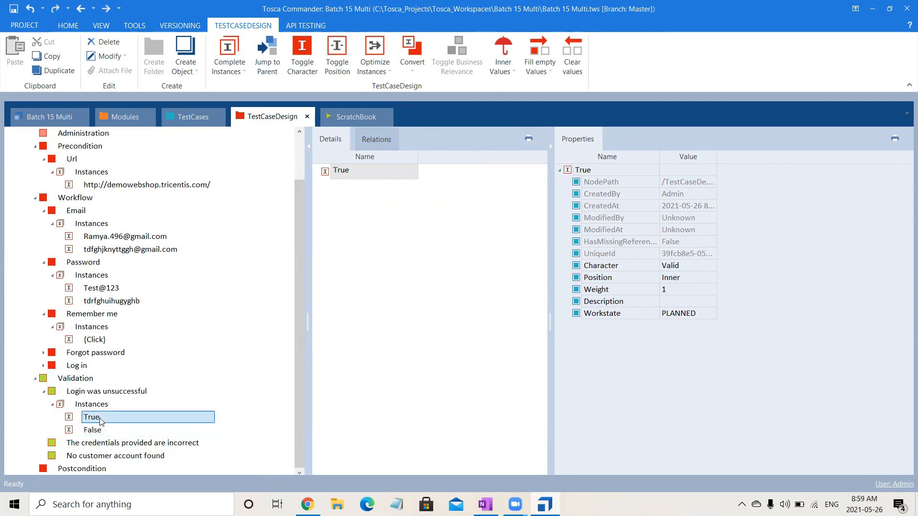
key("shift+Down")
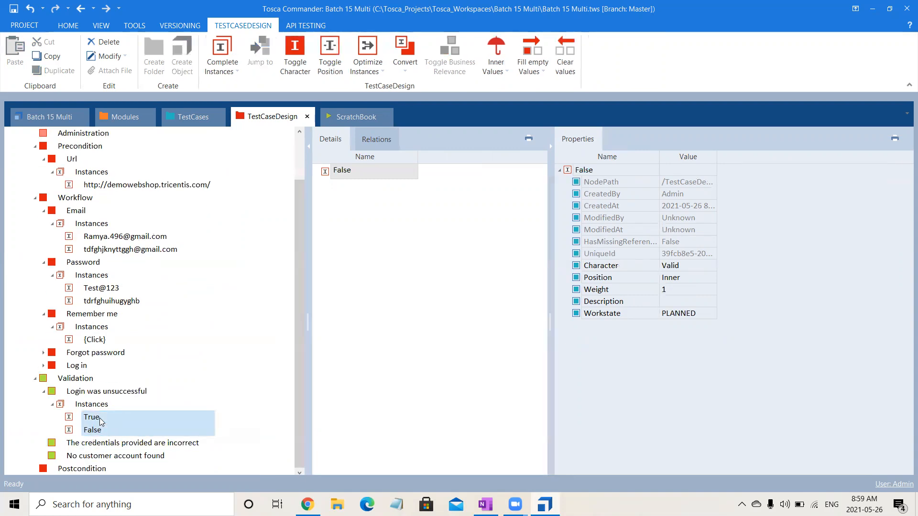
left_click(105, 446)
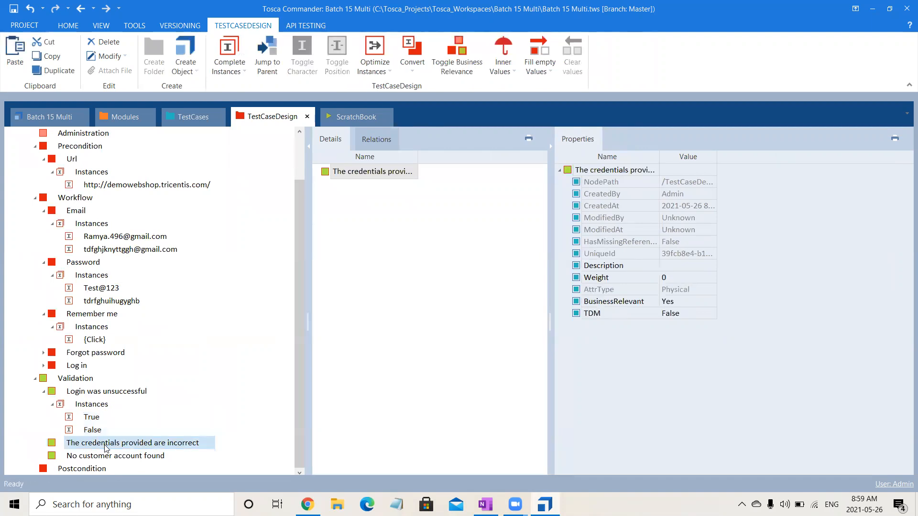
left_click(108, 458)
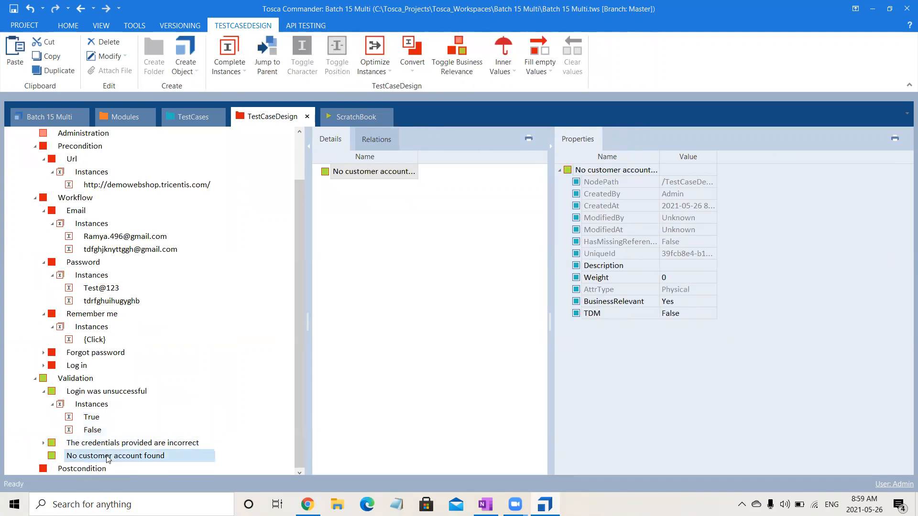
key("ctrl+v")
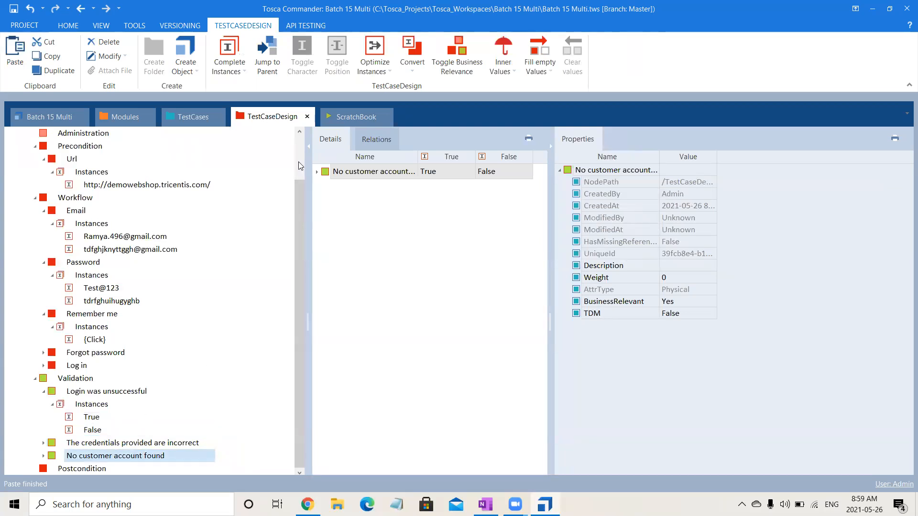
left_click(184, 118)
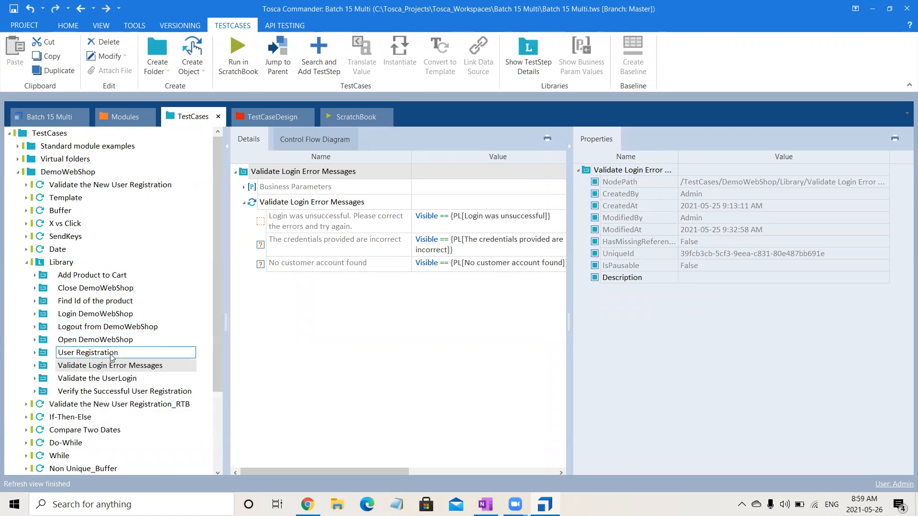
Collapse the Library folder and the Login, logout and Close DemoWebShop_Reference steps in TestCases.
left_click(26, 262)
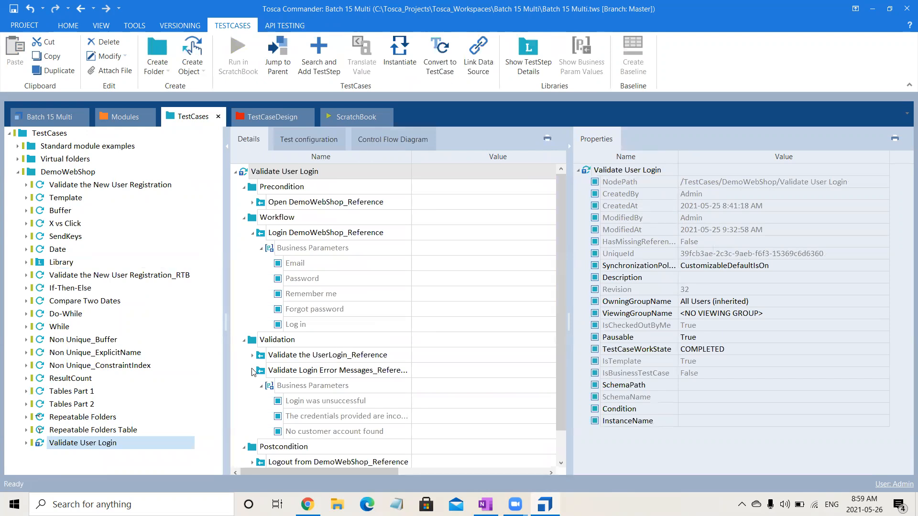
left_click(252, 371)
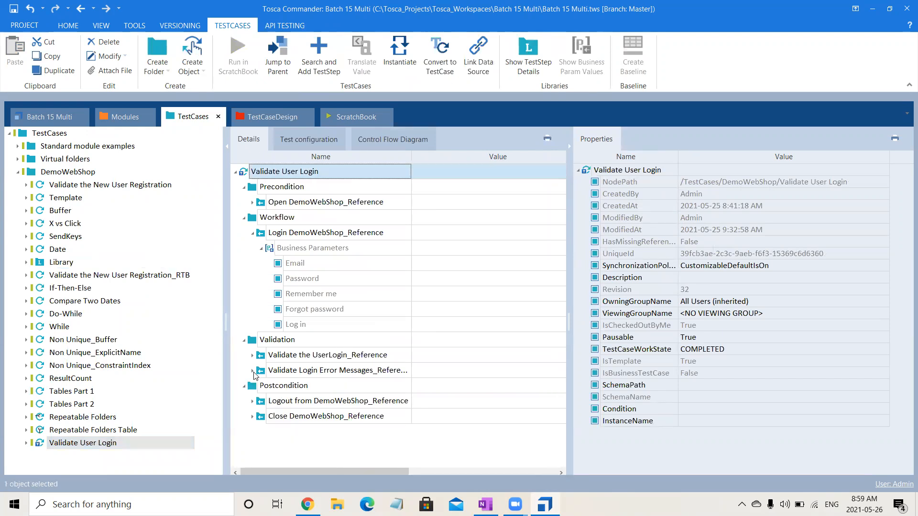
left_click(253, 402)
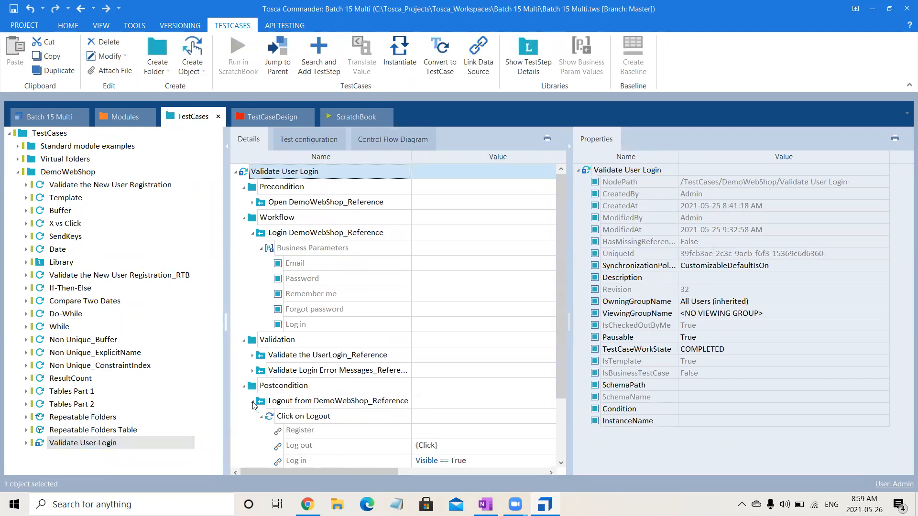
left_click(252, 401)
left_click(253, 417)
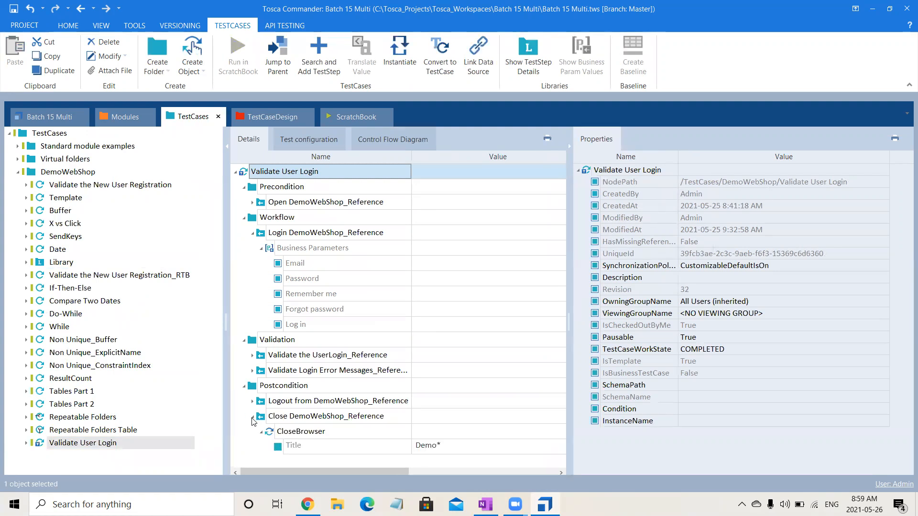
left_click(253, 419)
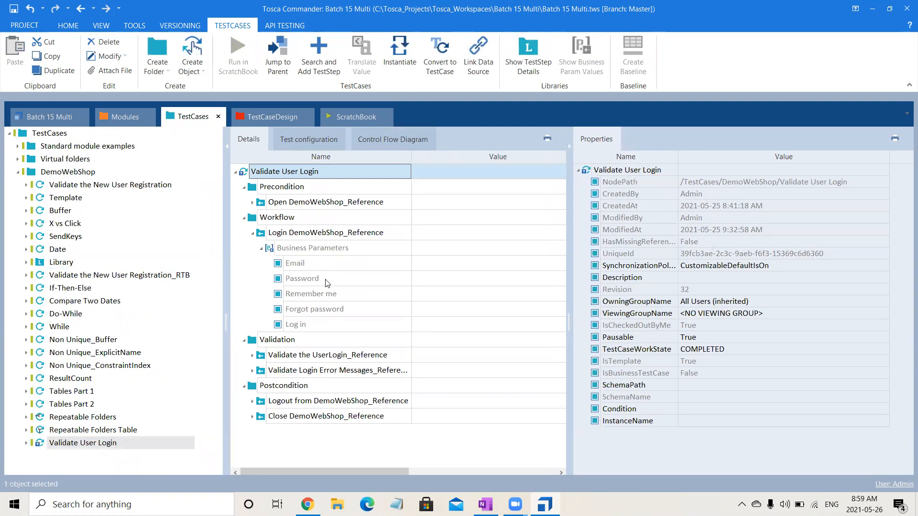
left_click(253, 234)
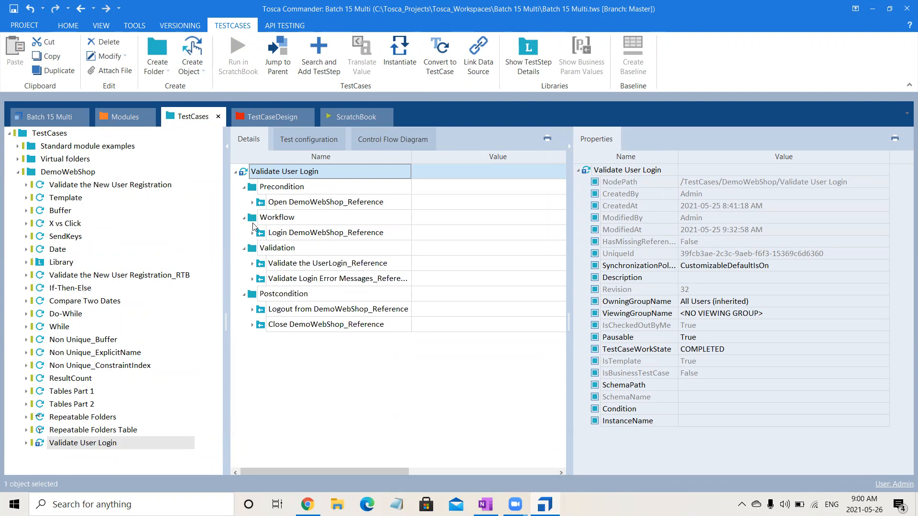
In the test case design, collapse the Login sheet's Precondition, Workflow and Validation attributes.
left_click(261, 117)
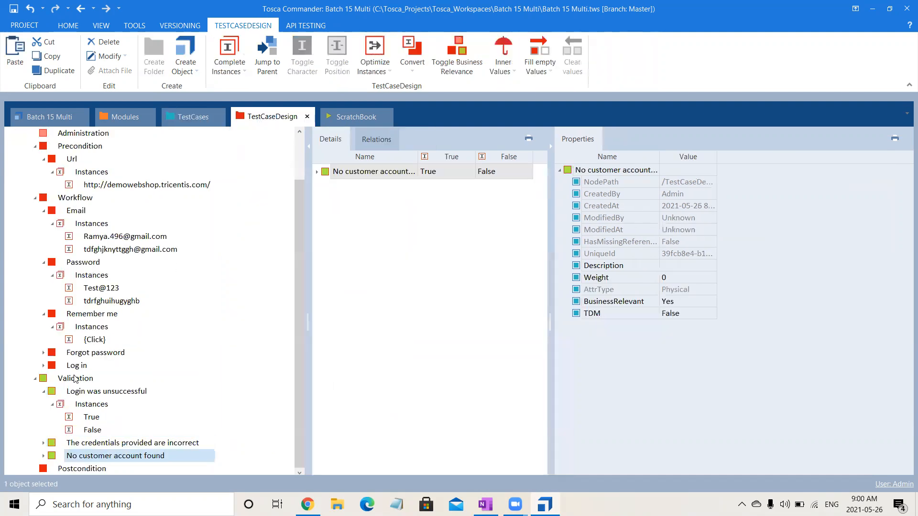
scroll(296, 205, "up", 2)
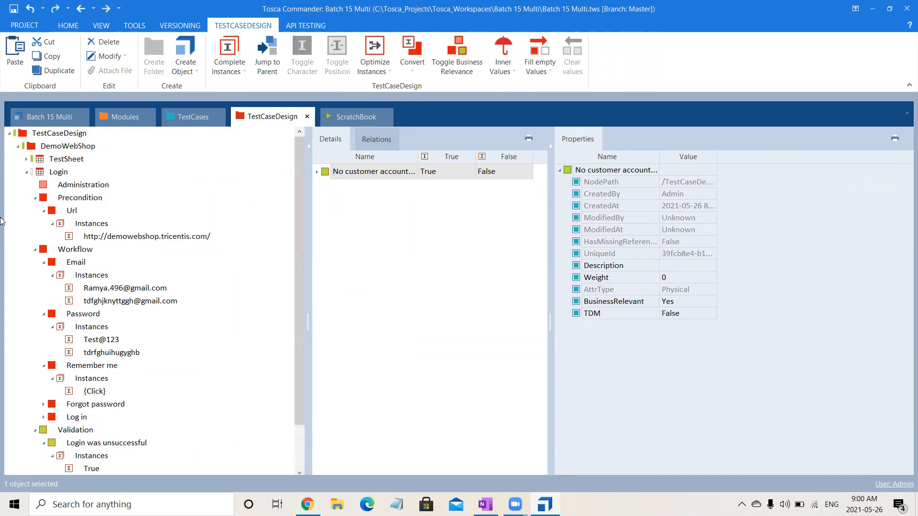
left_click(35, 198)
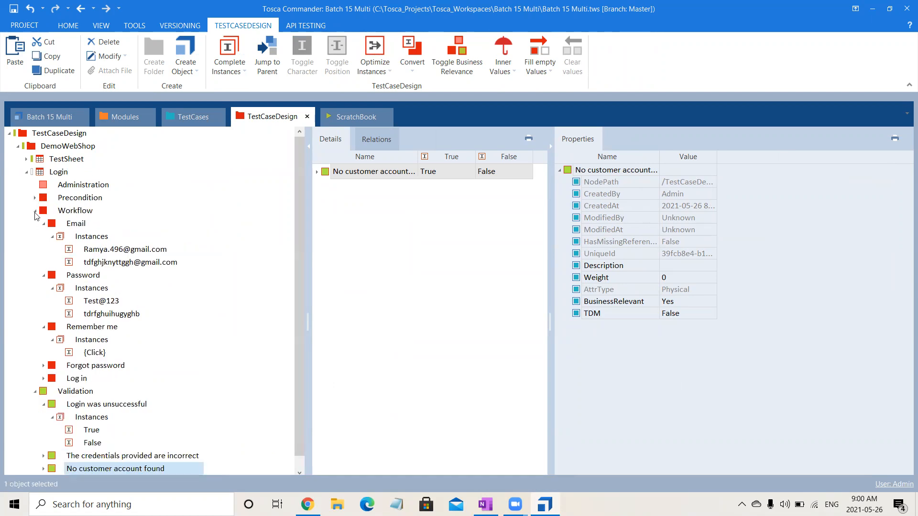
left_click(35, 211)
left_click(35, 223)
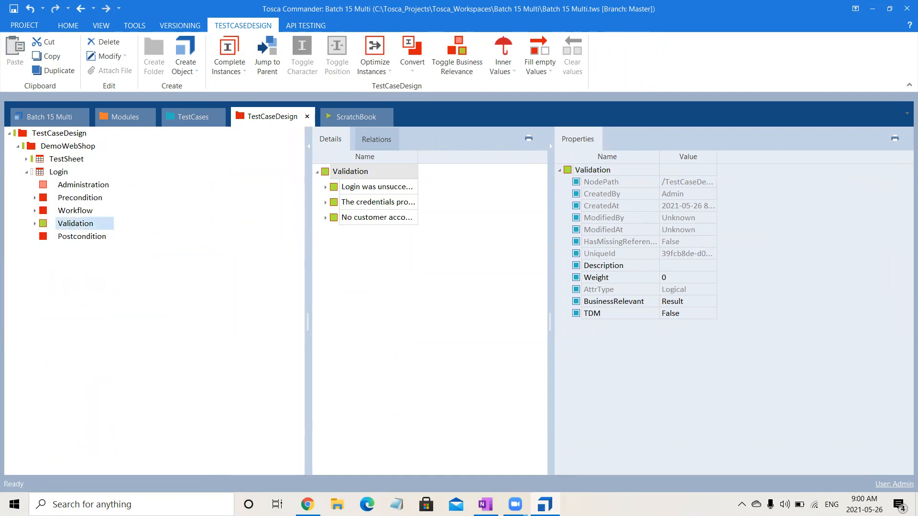
mouse_move(485, 504)
left_click(490, 450)
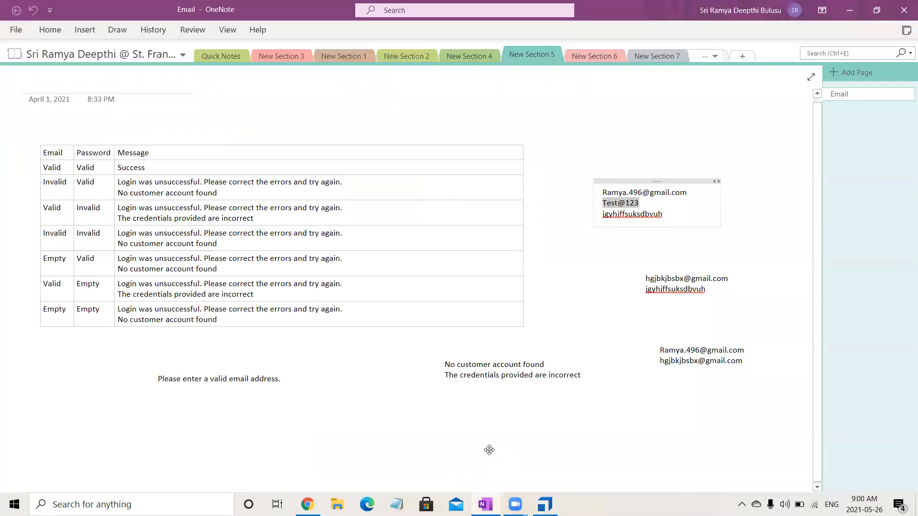
left_click_drag(49, 168, 84, 316)
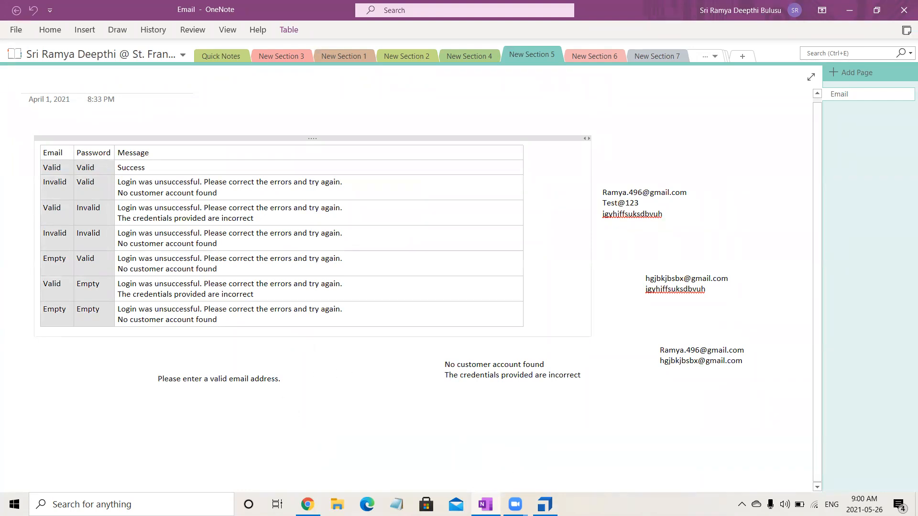
key("alt+Tab")
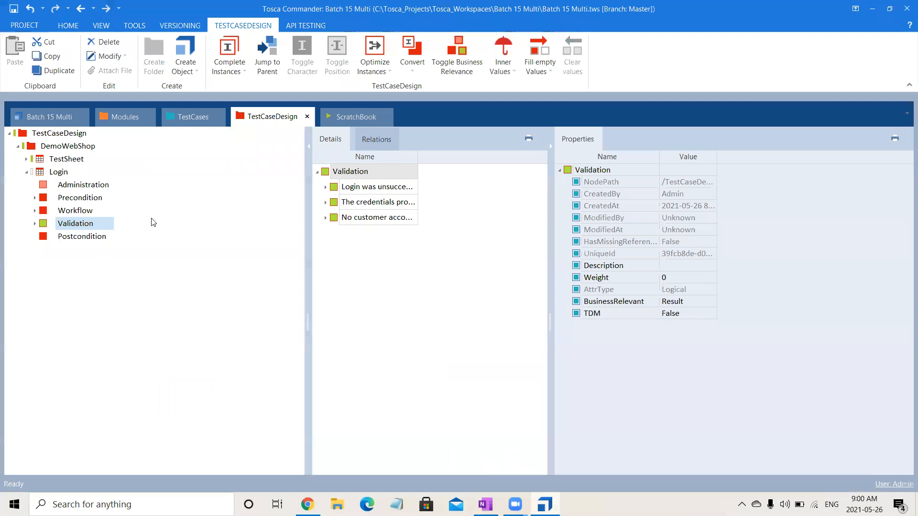
Create a Valid Email Valid Password instance under Login and paste two copies into Instances.
left_click(63, 174)
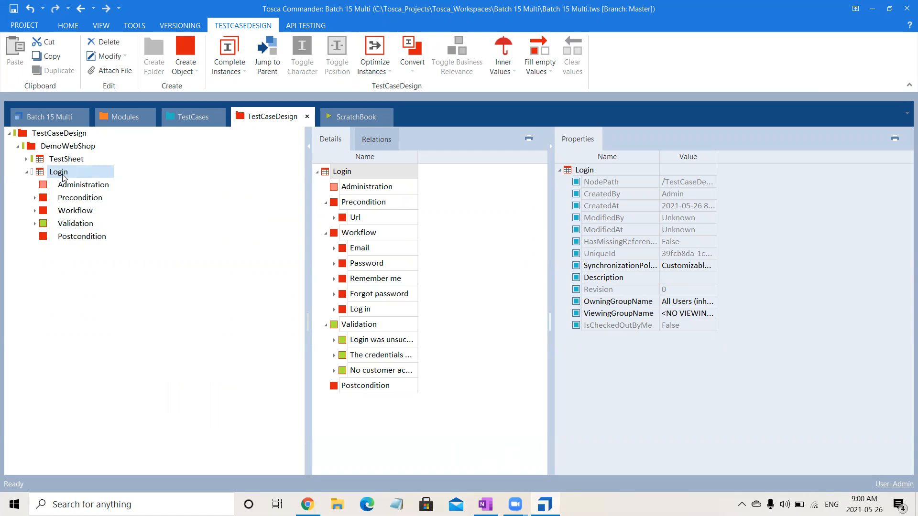
right_click(64, 178)
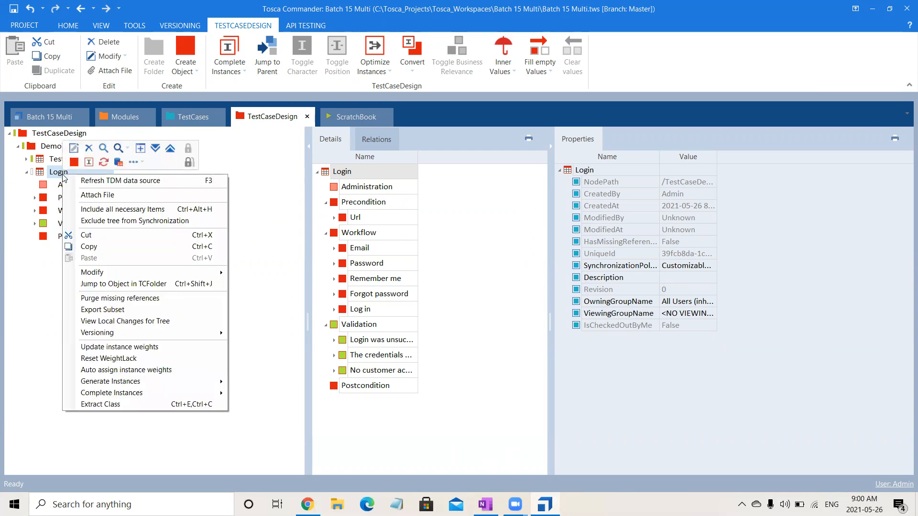
left_click(89, 163)
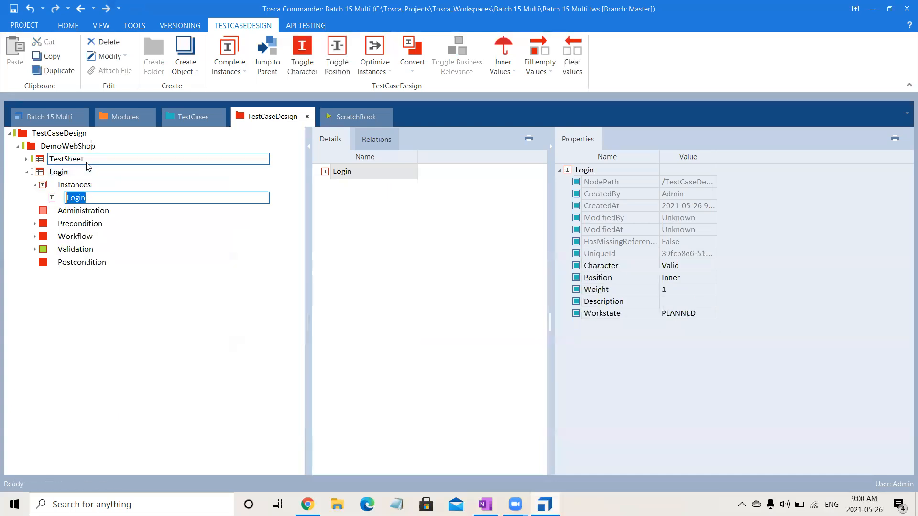
type("Vali")
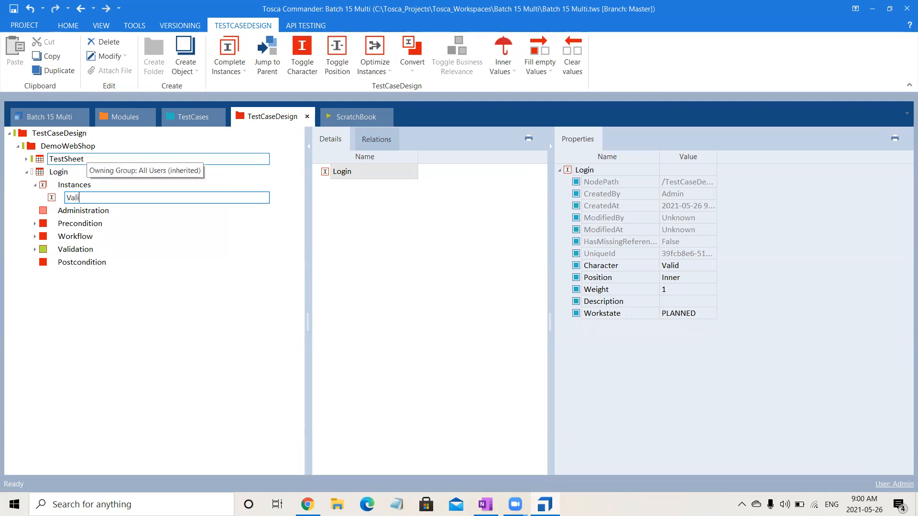
type("d Email Valid Passwor")
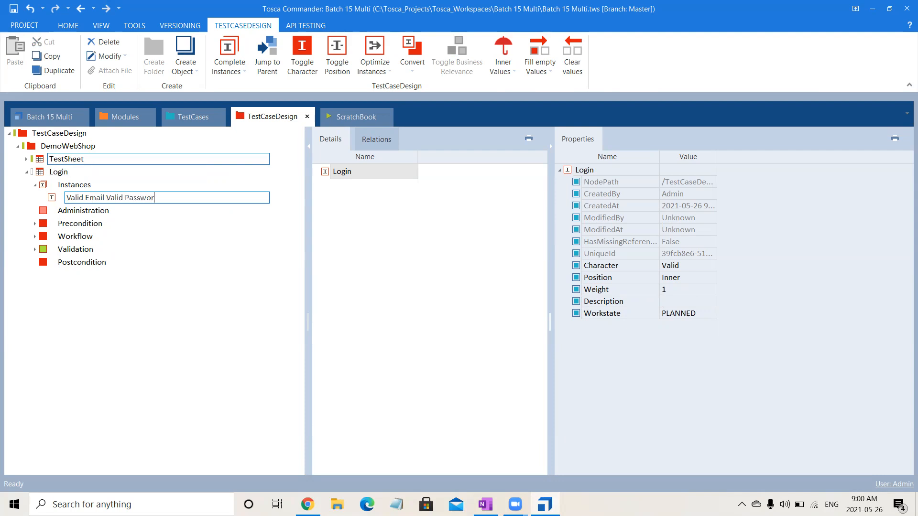
type("d")
key("Return")
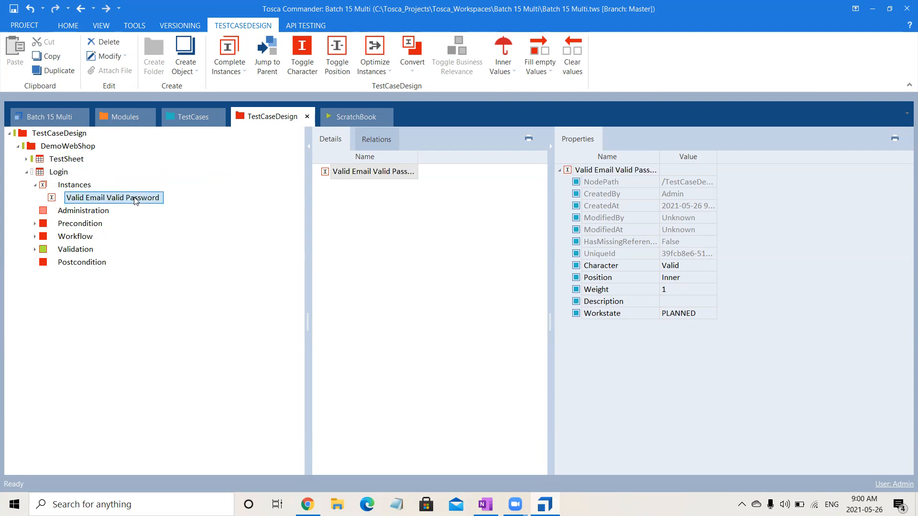
left_click(72, 186)
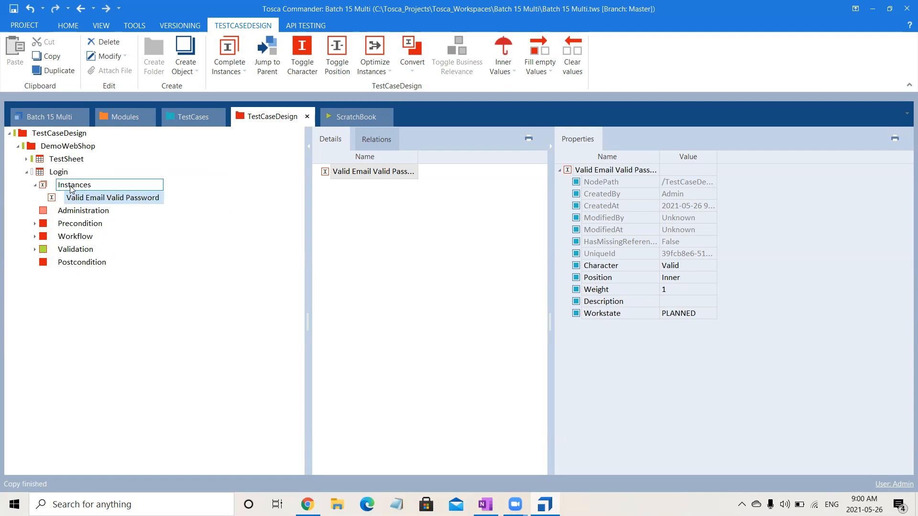
key("ctrl+v")
key("ctrl+v")
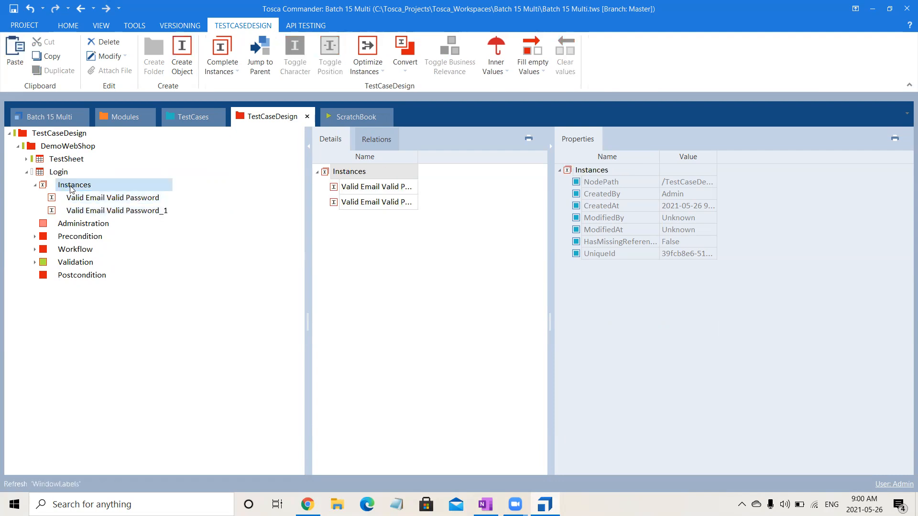
Rename the second copy to Invalid Email Valid Password.
left_click(78, 211)
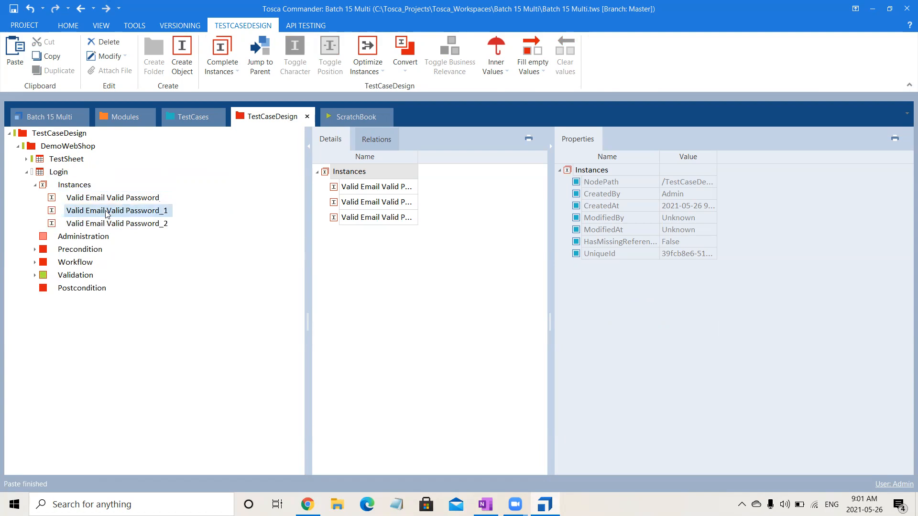
left_click(71, 211)
double_click(71, 211)
type("Invalid")
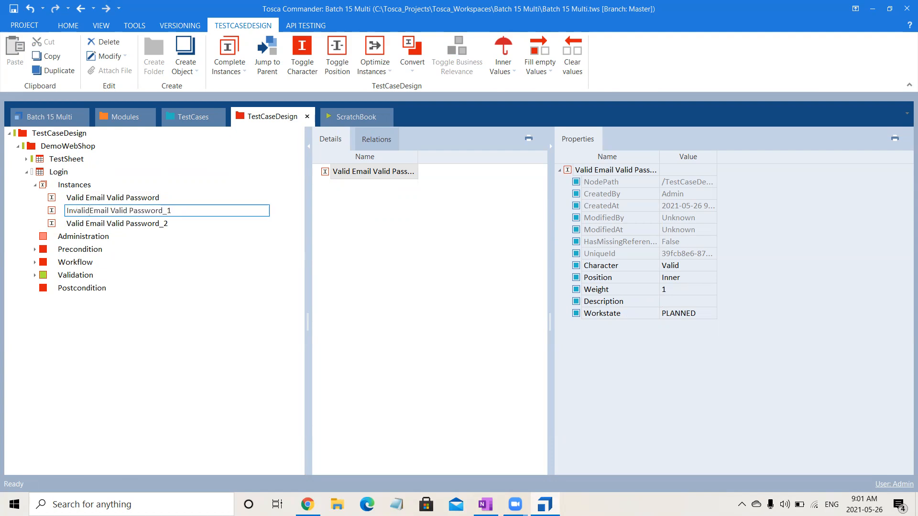
key("BackSpace")
key("Return")
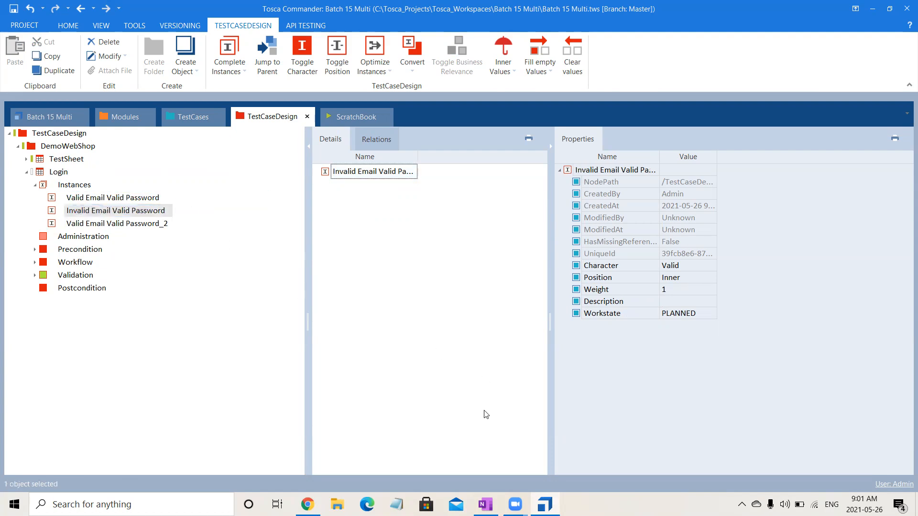
key("alt+Tab")
key("alt+Tab")
Rename the third copy to Valid Email Invalid Password.
left_click(138, 224)
left_click(137, 224)
left_click(107, 224)
type("In")
key("Delete")
type("v")
key("BackSpace")
key("Return")
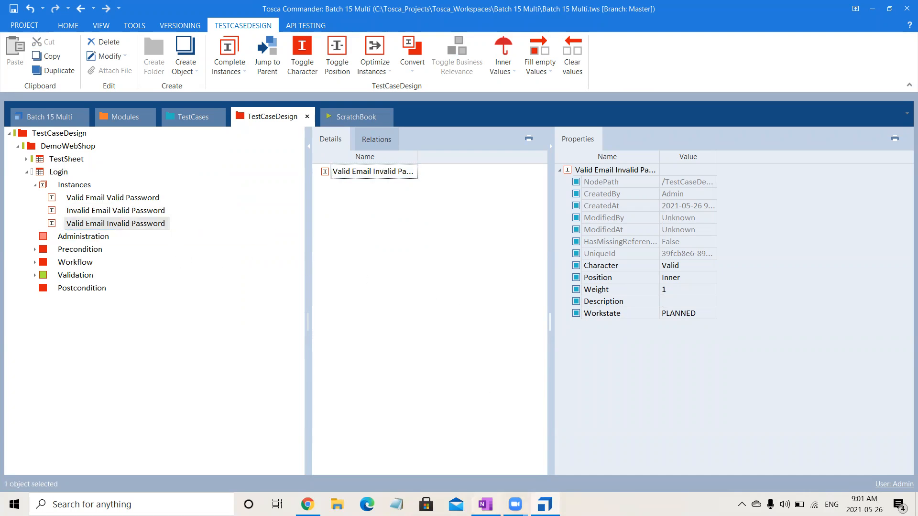
key("alt+Tab")
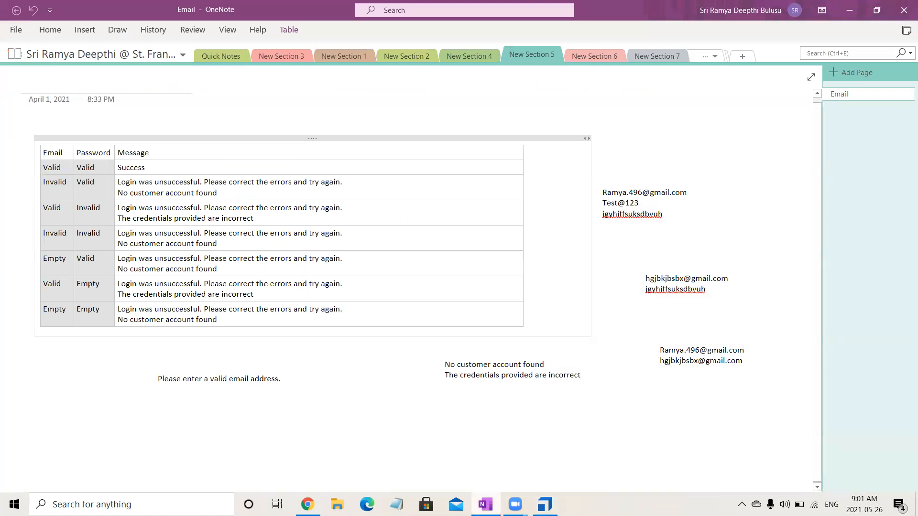
key("alt+Tab")
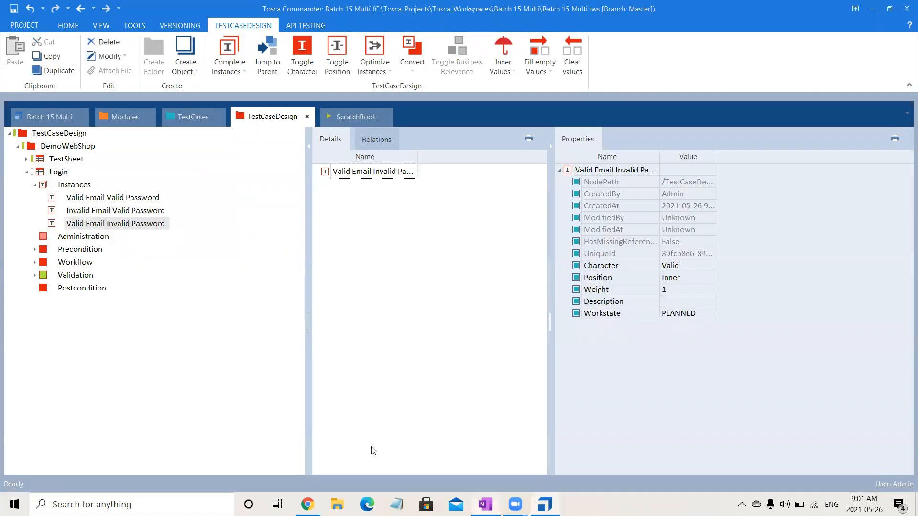
left_click(134, 228)
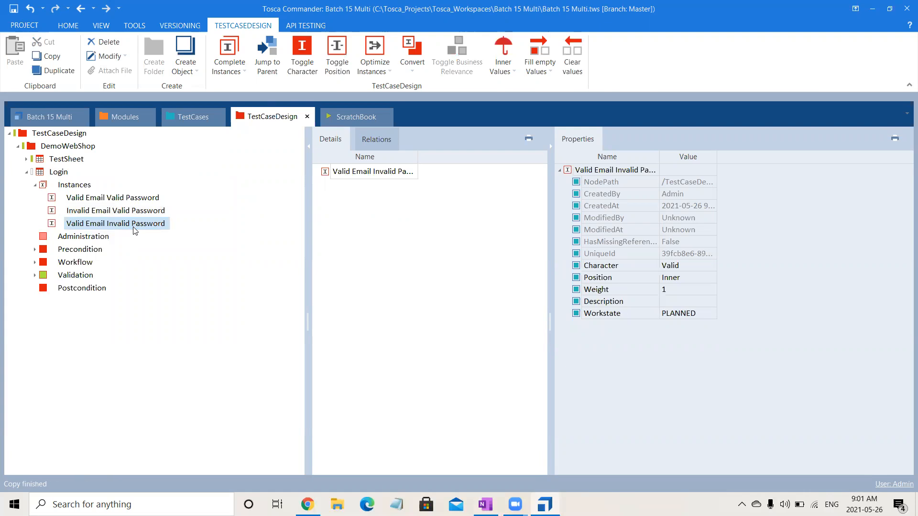
Paste another instance copy and rename it Invalid Email Invalid Password.
left_click(85, 186)
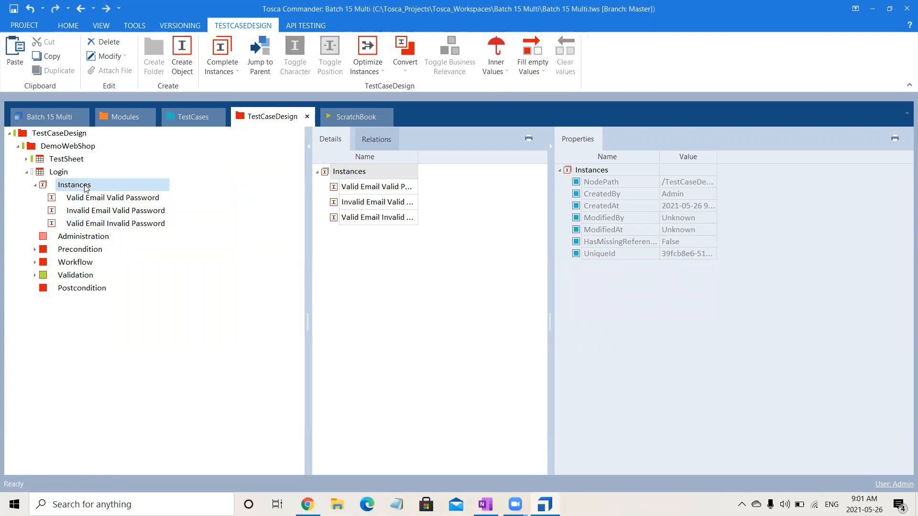
key("ctrl+v")
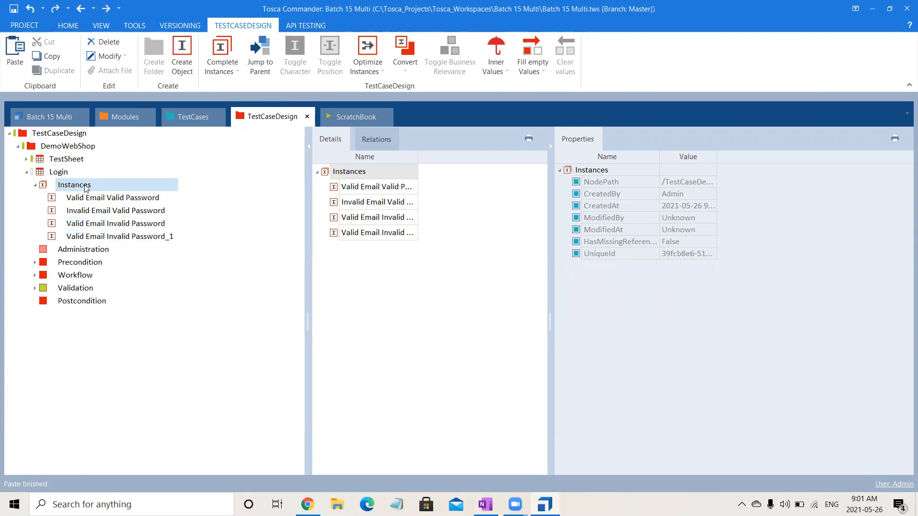
left_click(95, 236)
left_click(96, 236)
double_click(81, 237)
type("Invalid")
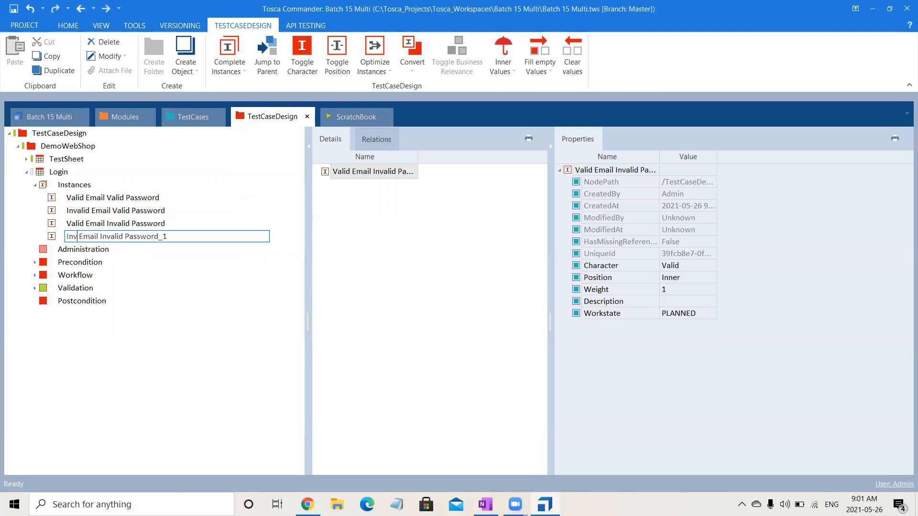
left_click(84, 252)
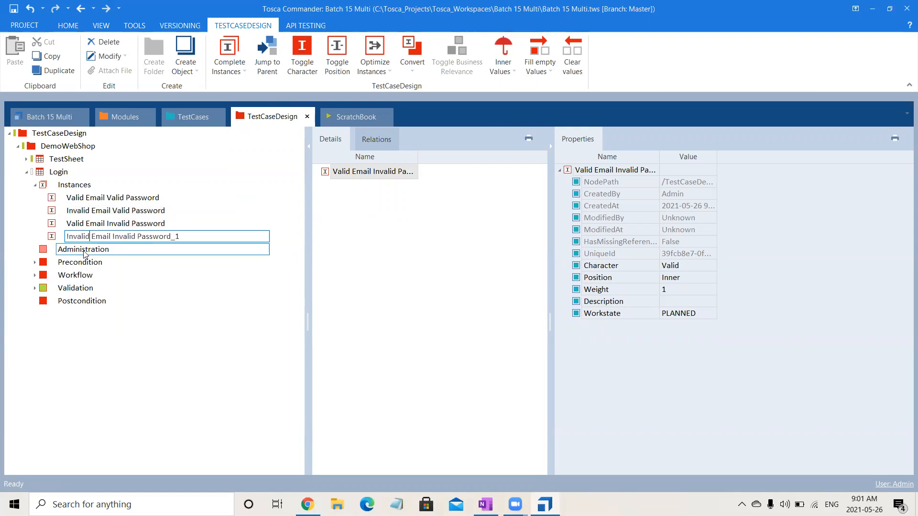
key("End")
left_click(463, 358)
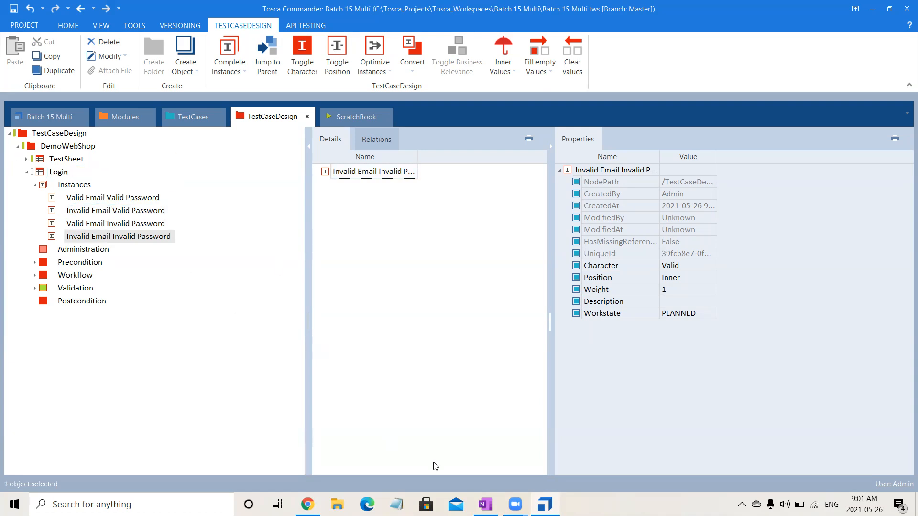
key("alt+Tab")
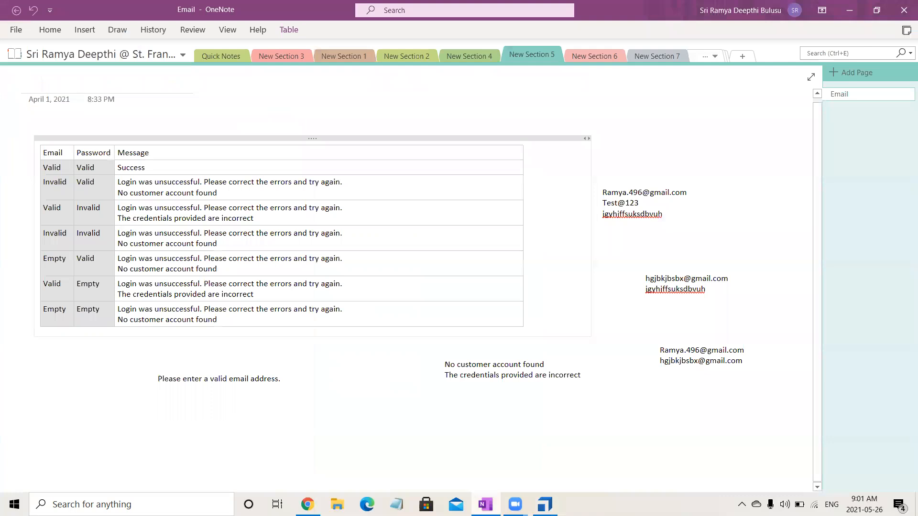
key("alt+Tab")
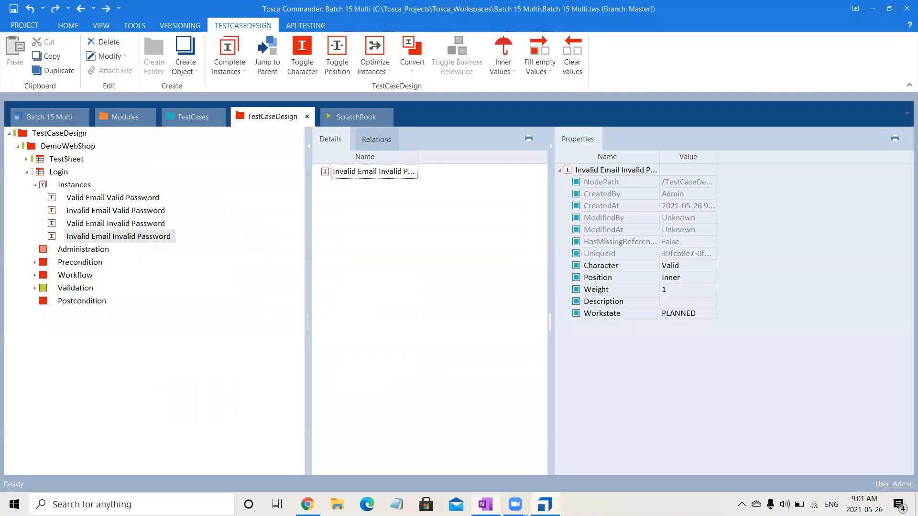
Create a new instance under Instances and start naming it Empty Email Valid Password.
right_click(83, 188)
left_click(97, 178)
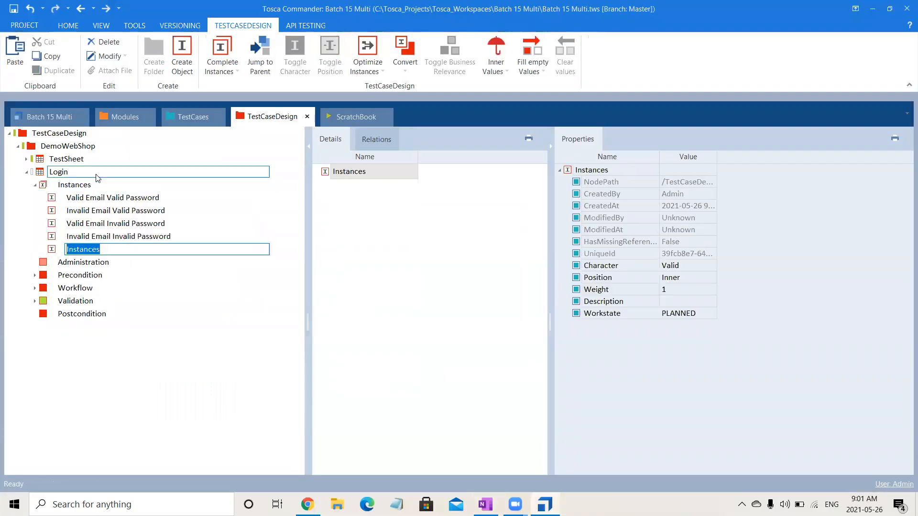
type("Empt")
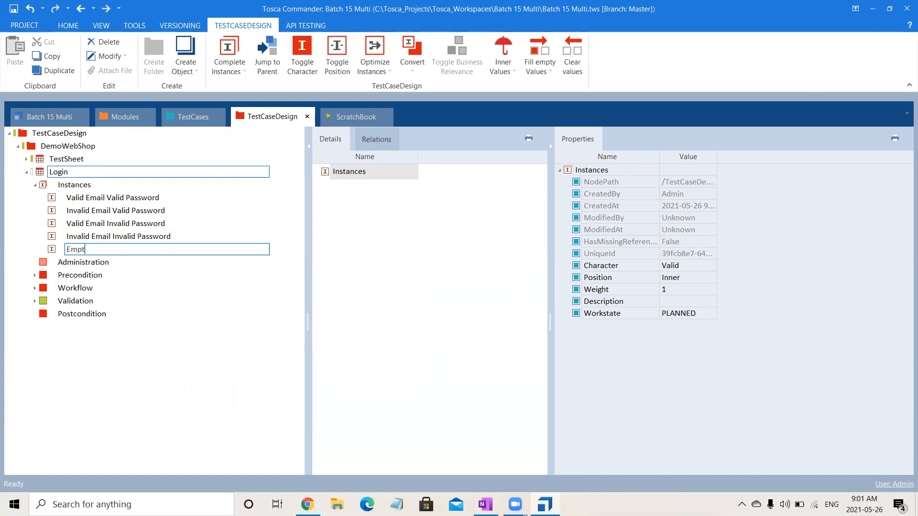
type("y Emai")
type("l Vl")
type("a")
type("a")
type("lid")
type(" Passwoe")
type("d")
key("BackSpace")
Finish the Empty Email Valid Password name and add a Valid Email Empty Password instance.
type("rd")
left_click(88, 185)
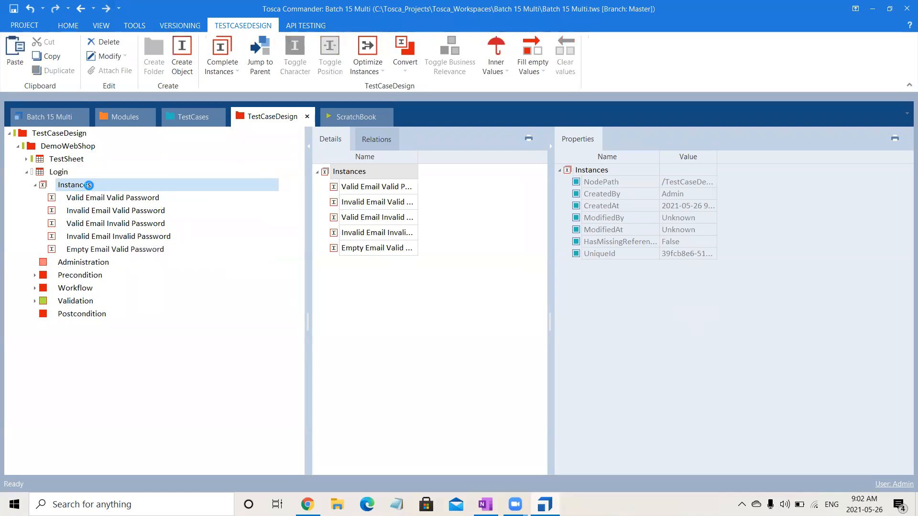
right_click(88, 185)
left_click(101, 174)
type("Valid")
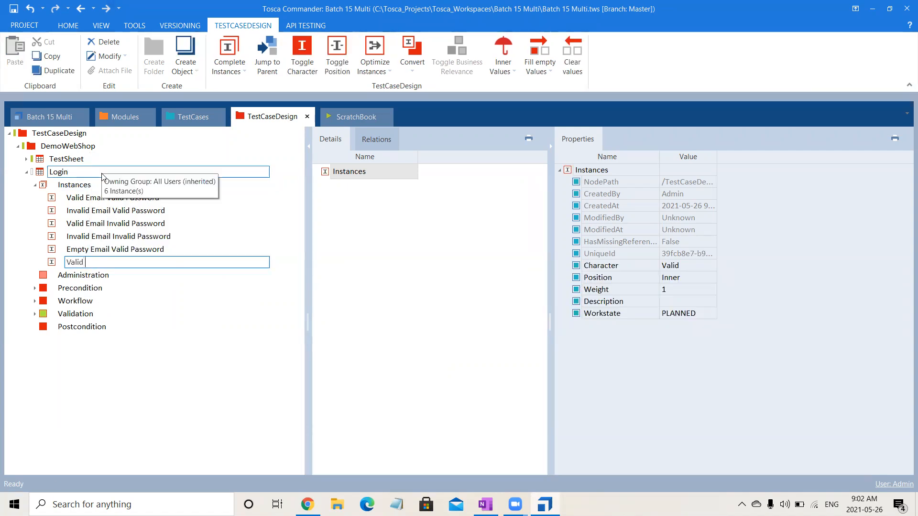
type(" Email Empt")
type("Password")
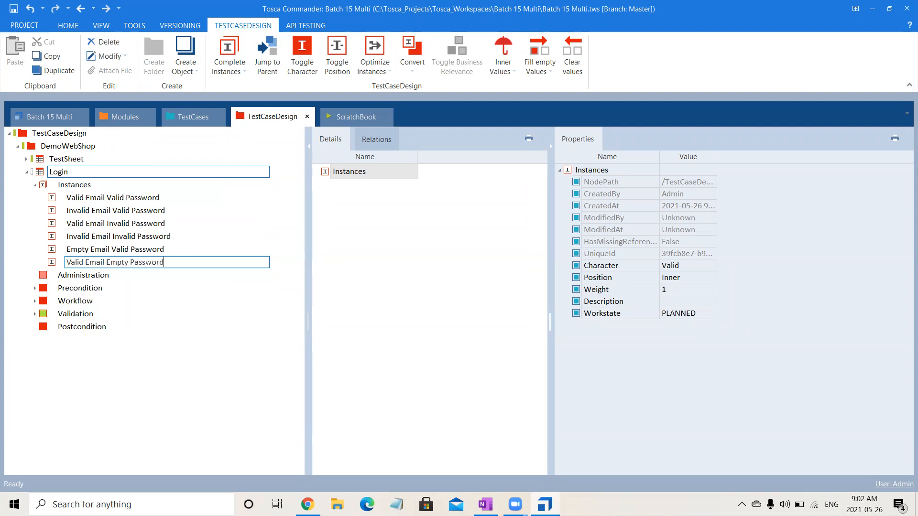
left_click(89, 184)
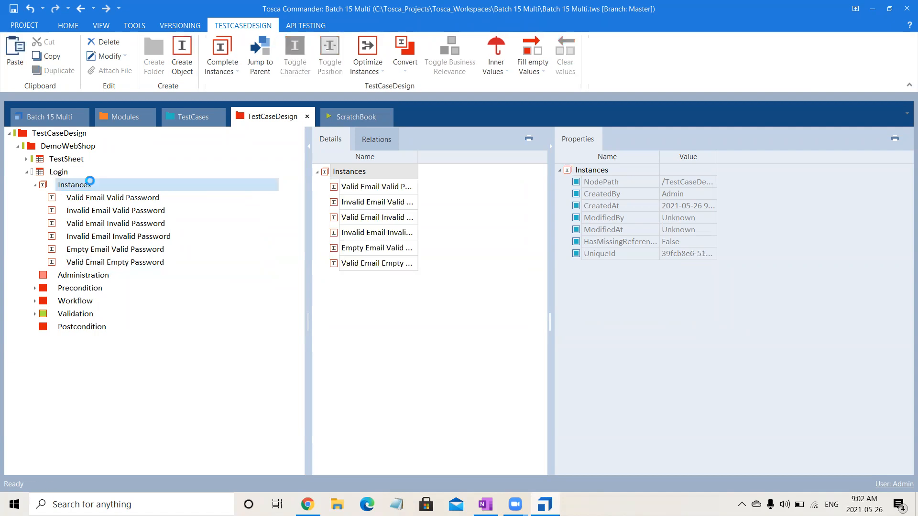
Add a seventh instance named Empty Email Empty Password.
right_click(90, 181)
left_click(101, 161)
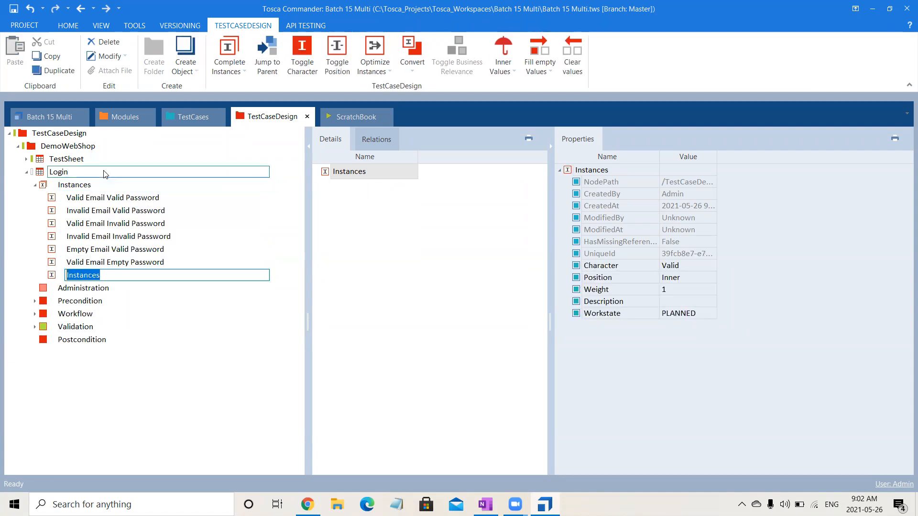
type("Emapty")
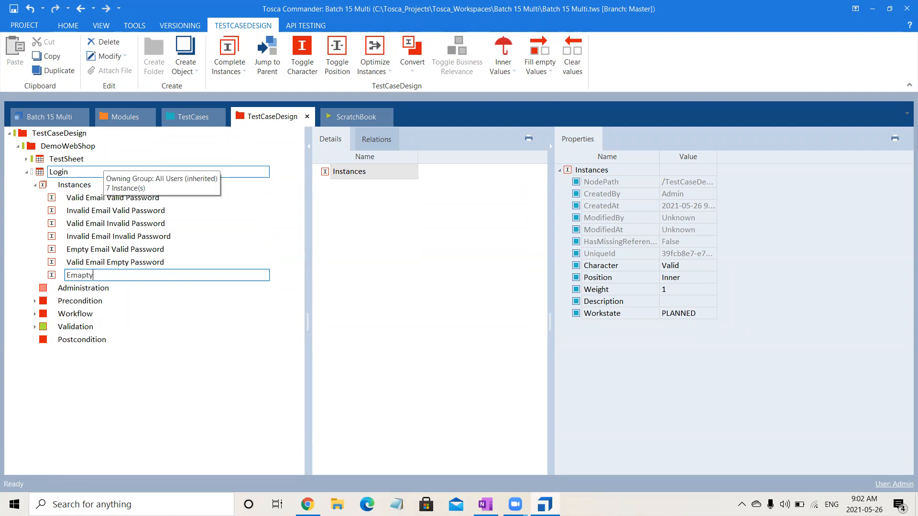
key("BackSpace")
key("BackSpace")
key("BackSpace")
key("BackSpace")
type("pty Email Empp")
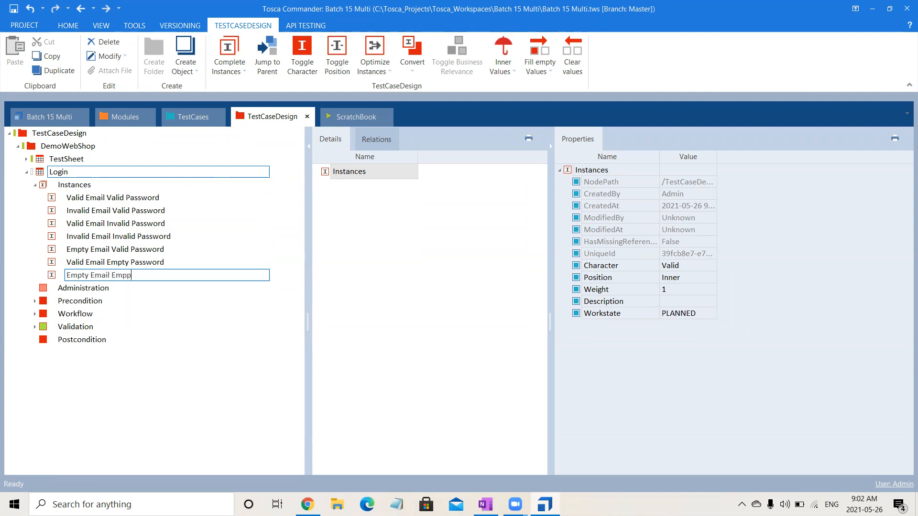
key("BackSpace")
type("ty Password")
key("Return")
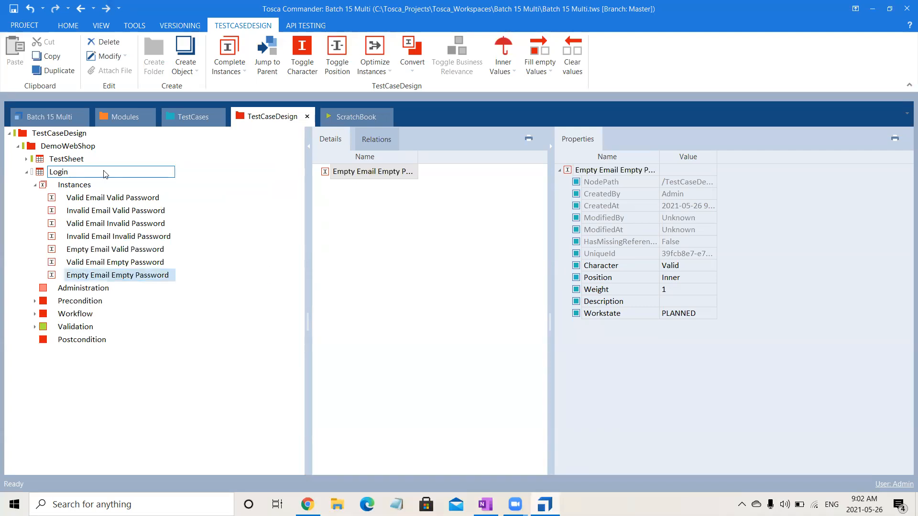
Expand the Workflow section and fold the Email, Password and Remember me value lists.
left_click(35, 315)
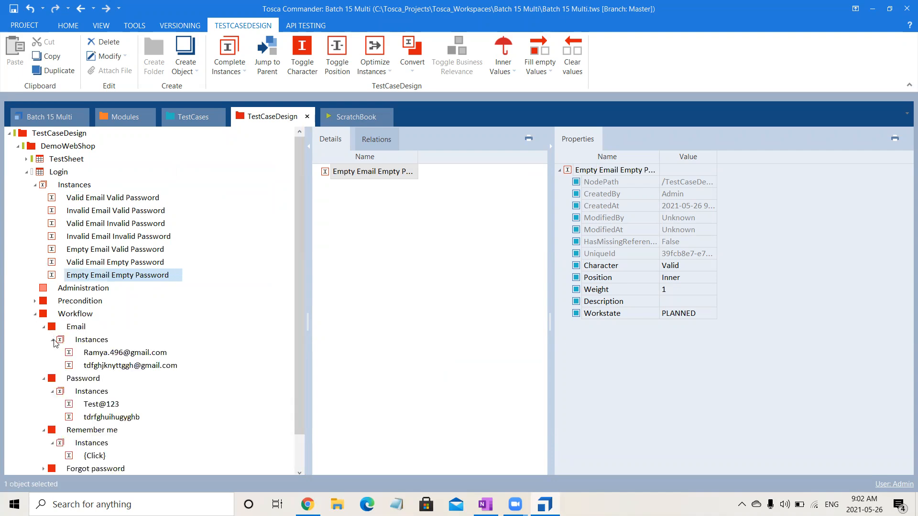
left_click(52, 340)
left_click(53, 366)
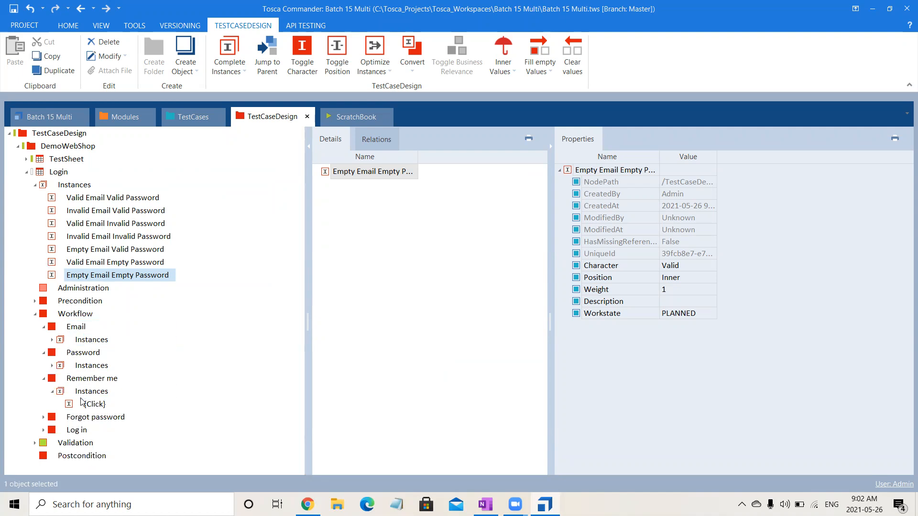
left_click(52, 392)
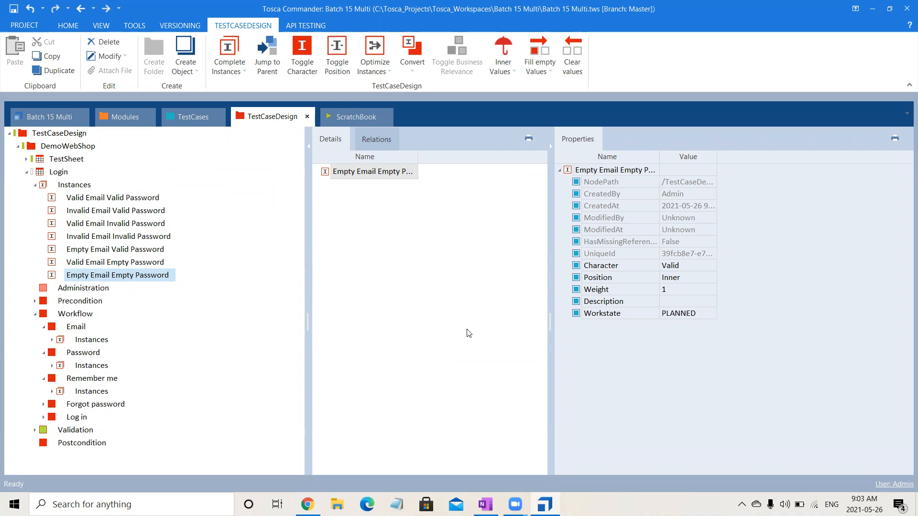
Check the test combinations table in OneNote, then select the Login sheet in Tosca Commander.
left_click(486, 505)
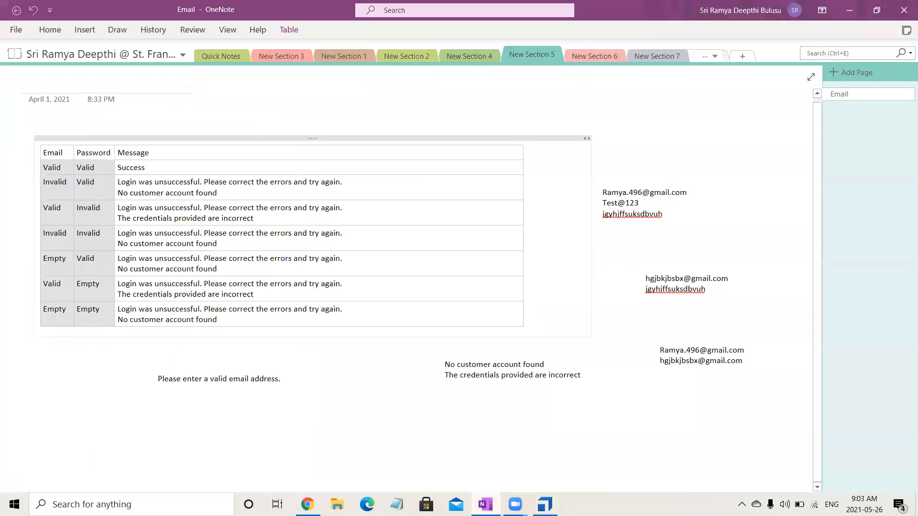
key("alt+Tab")
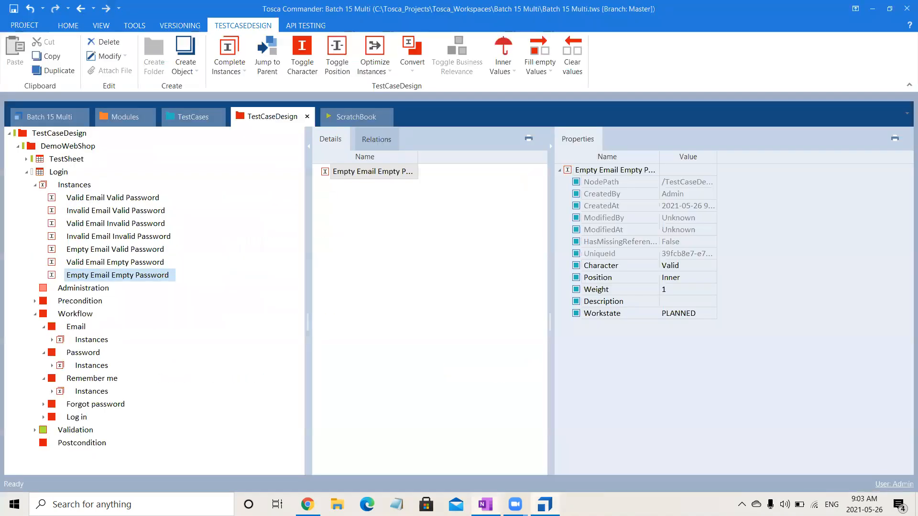
left_click(404, 300)
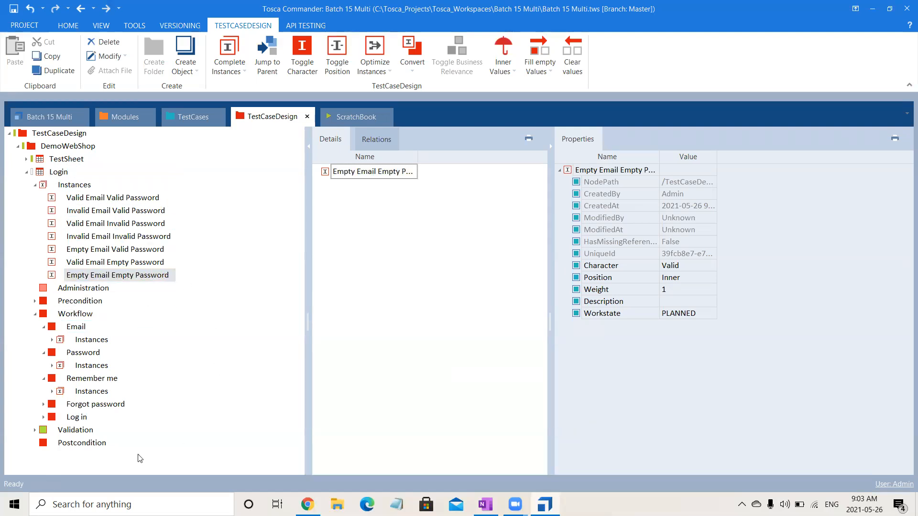
left_click(66, 175)
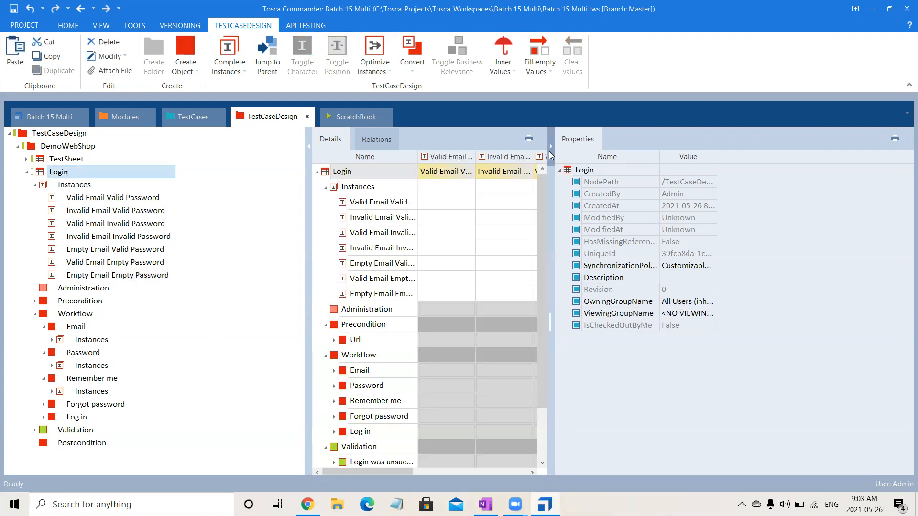
Hide the Properties pane and fold the matrix's Instances rows to widen the seven-instance grid.
left_click(550, 148)
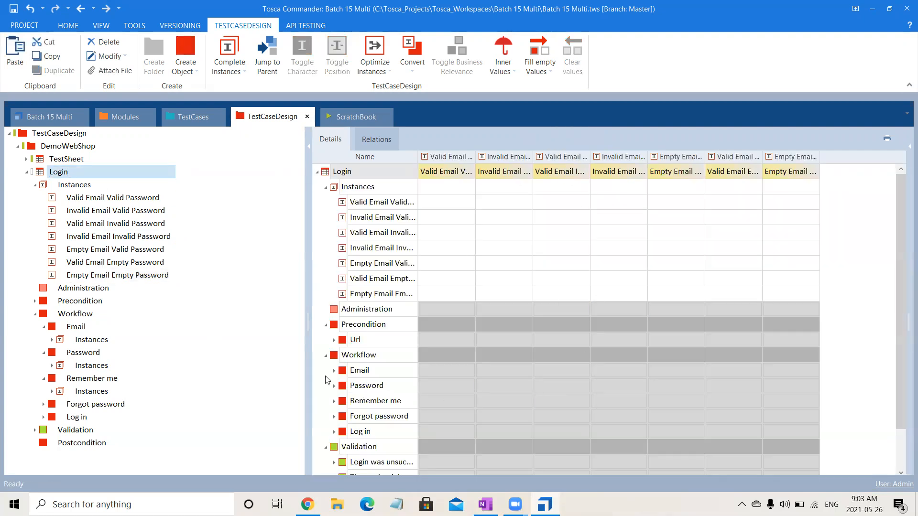
left_click(327, 189)
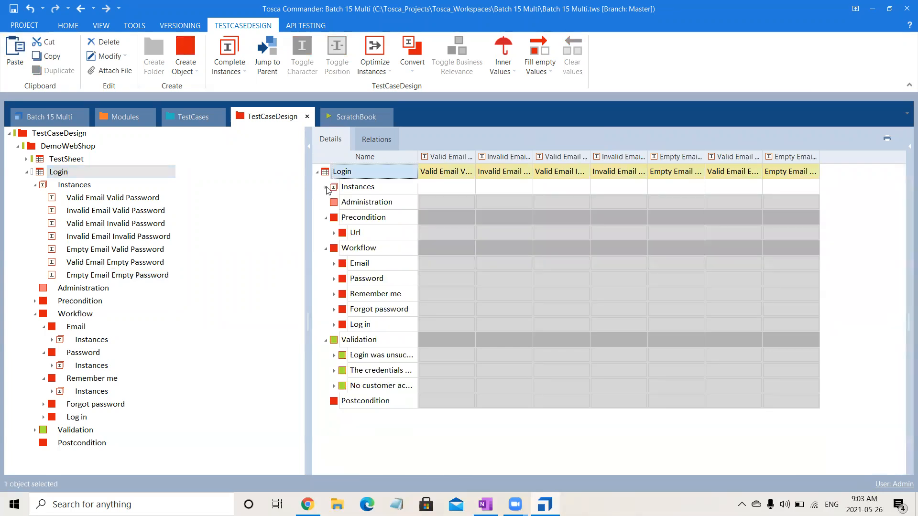
left_click(457, 236)
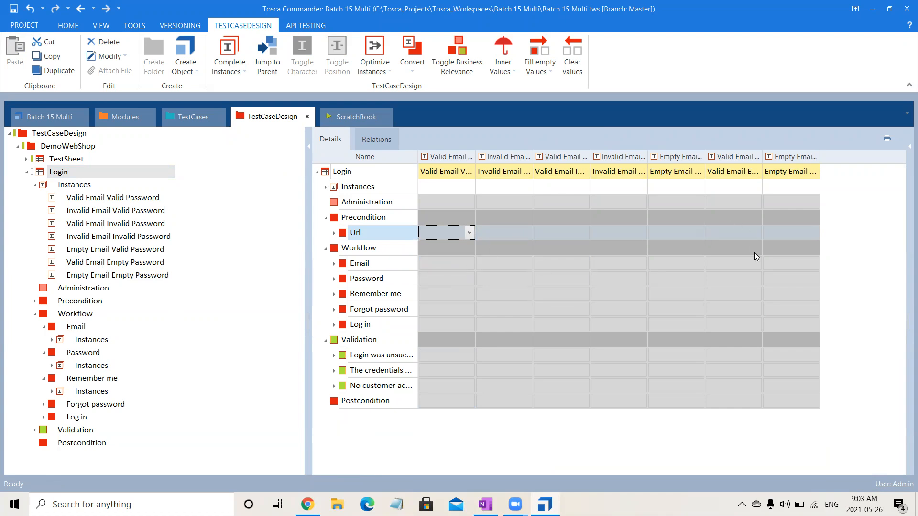
Give the first instance the valid email and the valid password from the dropdowns.
left_click(434, 263)
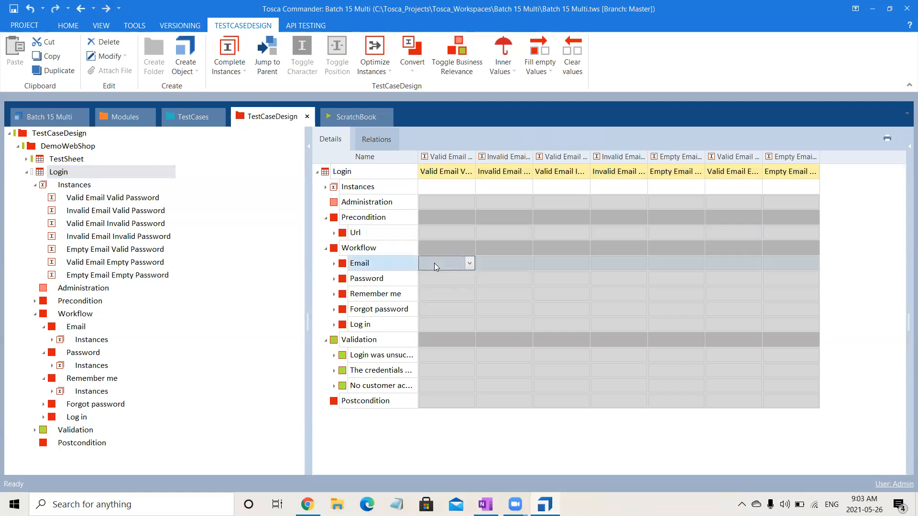
left_click(470, 263)
left_click(456, 286)
left_click(456, 283)
left_click(470, 278)
left_click(455, 304)
Give the second instance the invalid email and the valid password.
left_click(503, 262)
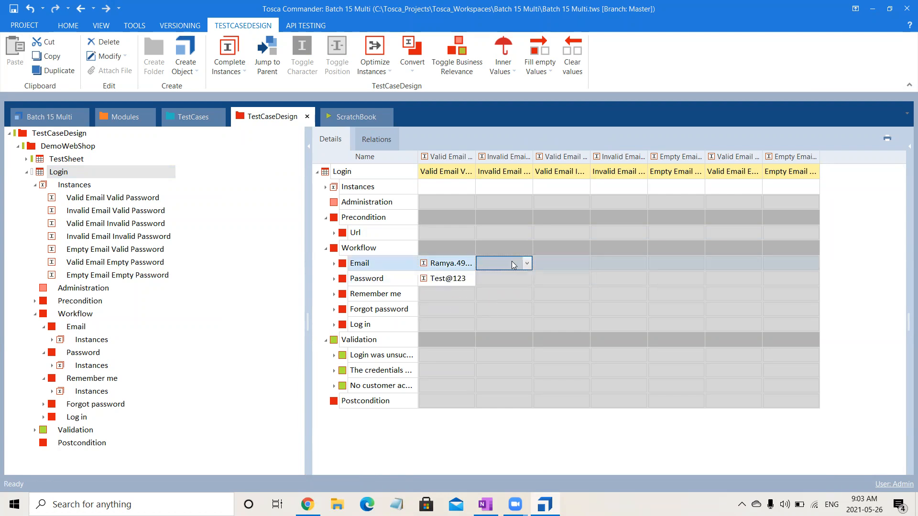
left_click(512, 264)
left_click(515, 299)
left_click(513, 280)
left_click(512, 281)
left_click(516, 302)
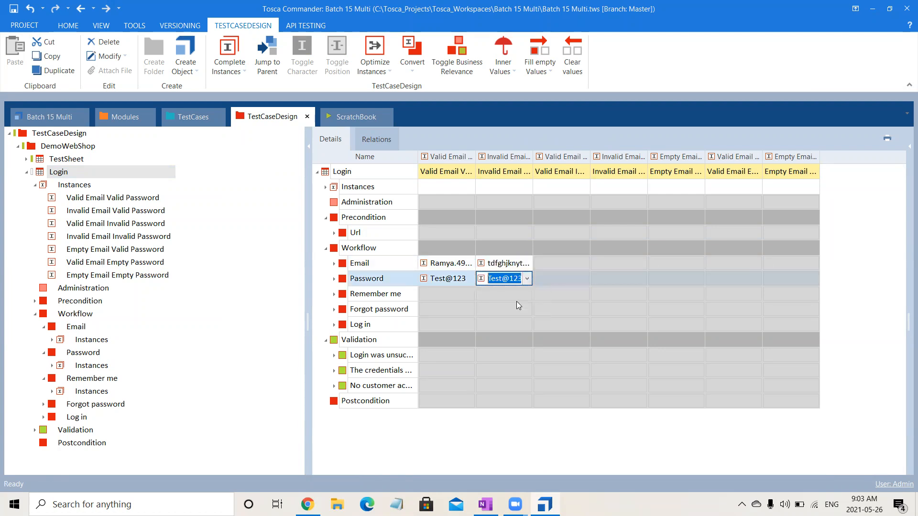
Move to the third instance's Email cell and expand the email values list in the tree.
left_click(558, 260)
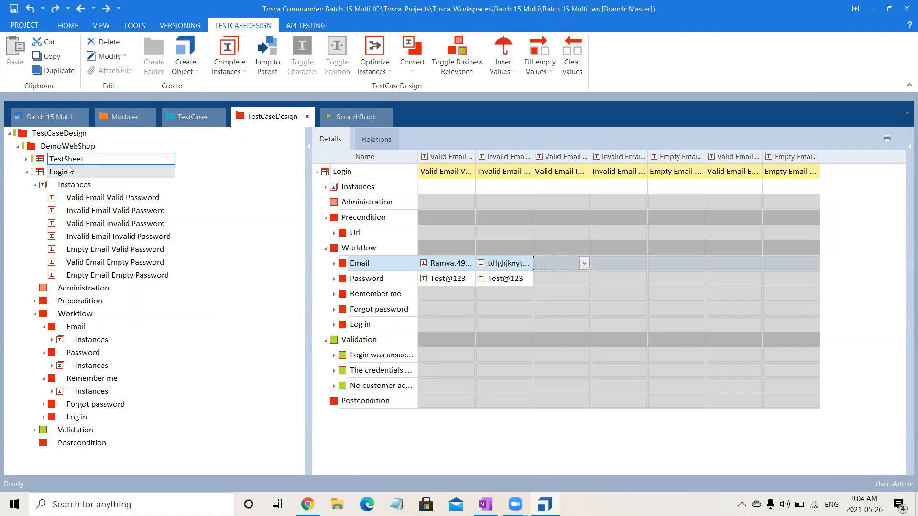
left_click(36, 185)
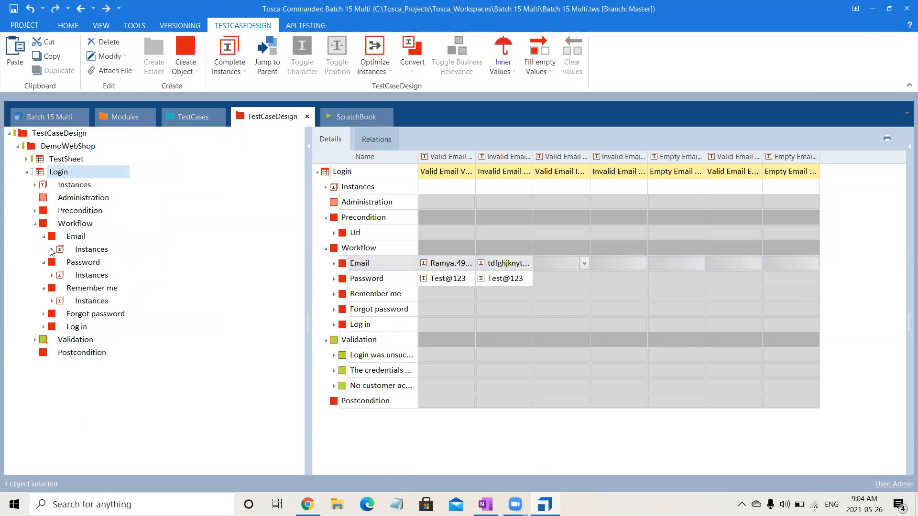
left_click(52, 249)
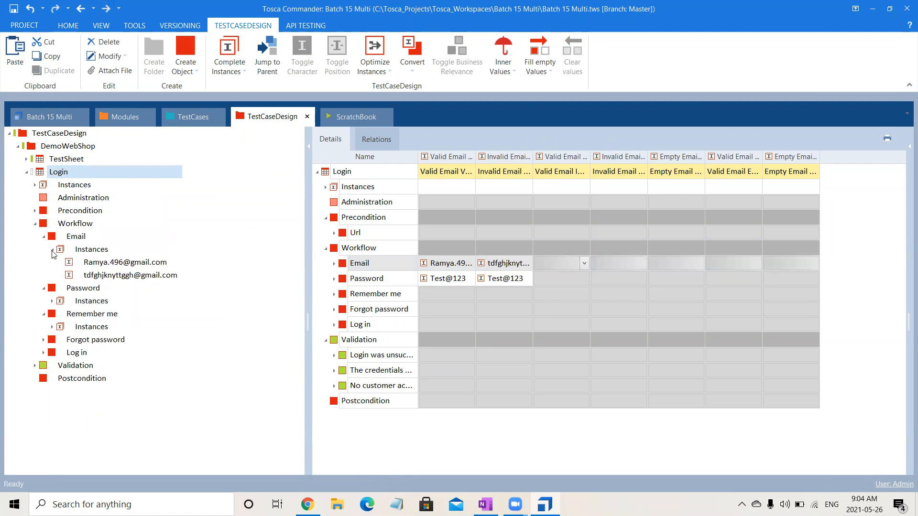
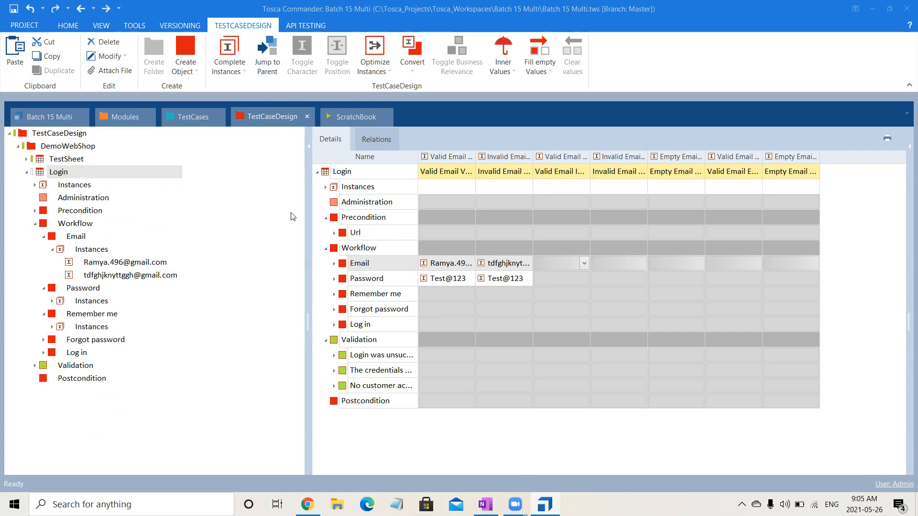
left_click(74, 187)
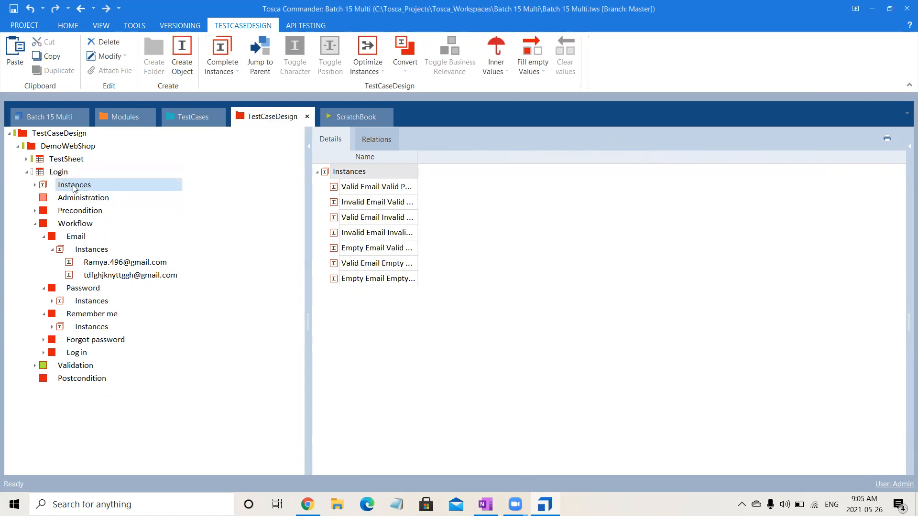
left_click(60, 173)
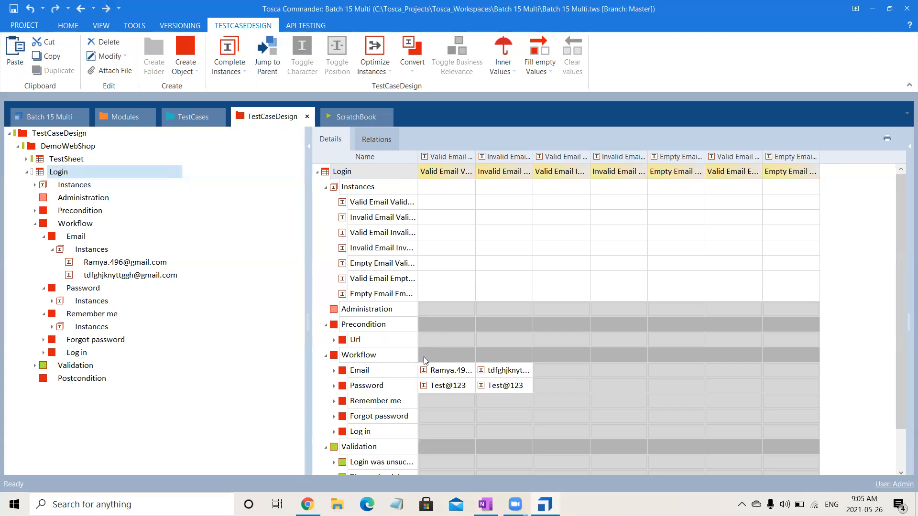
left_click(424, 372)
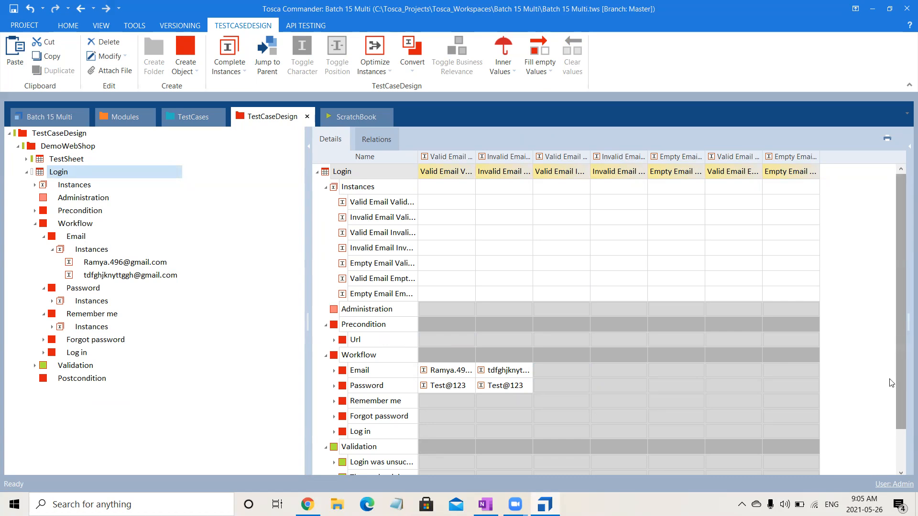
left_click(326, 187)
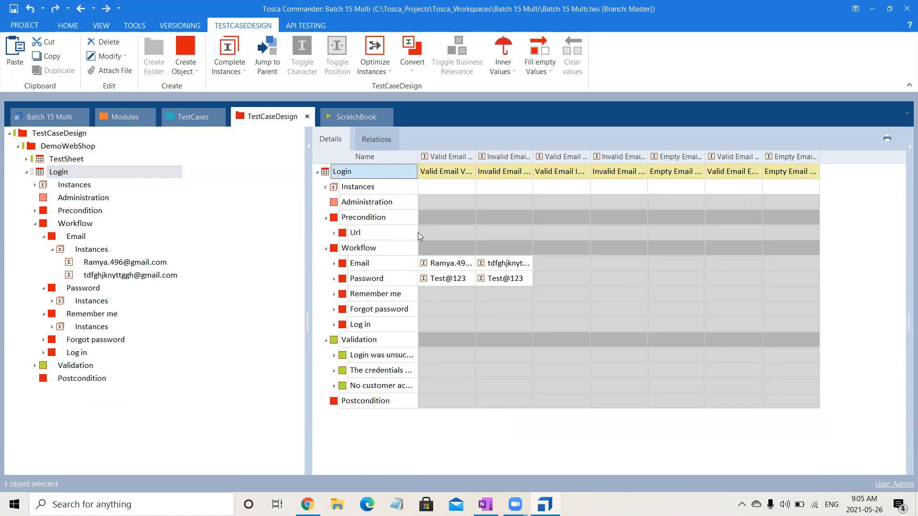
left_click(455, 231)
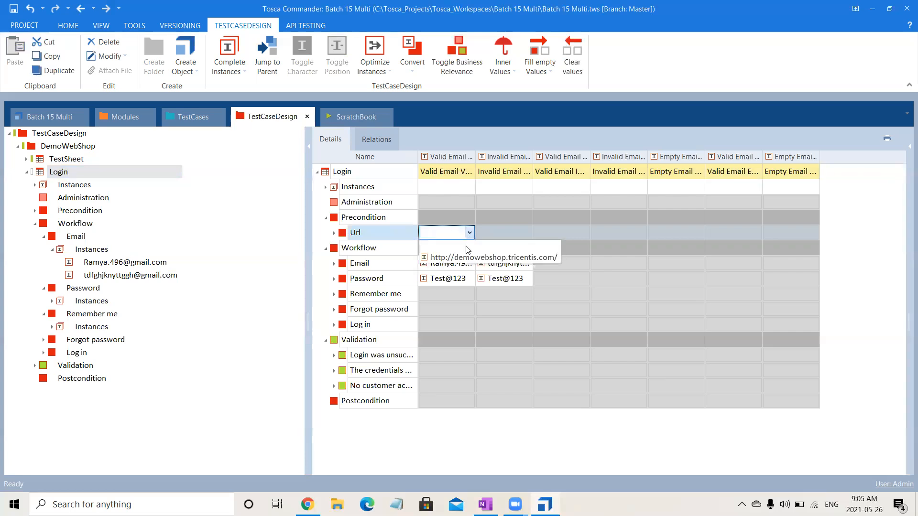
left_click(507, 232)
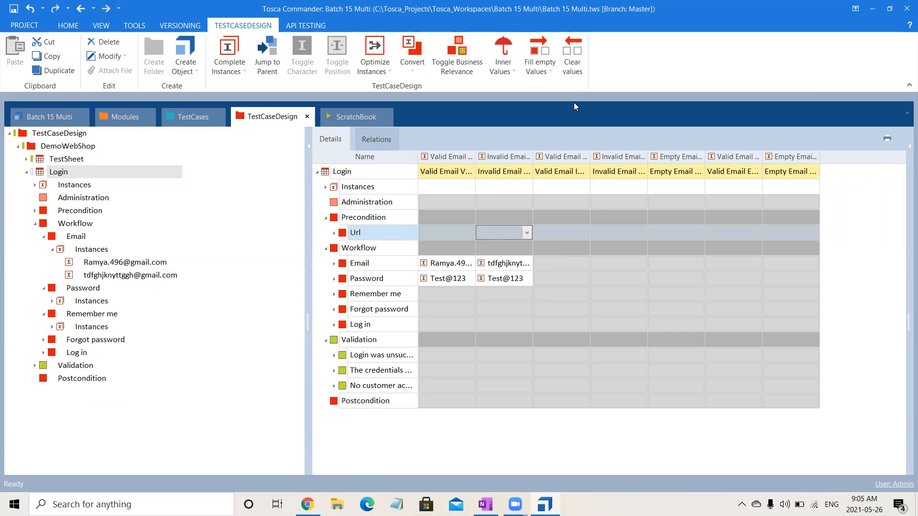
left_click(553, 72)
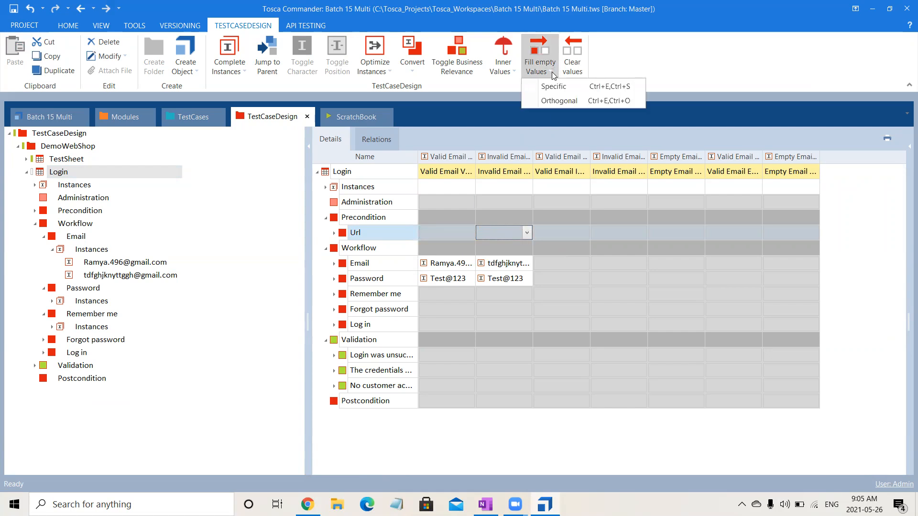
left_click(560, 90)
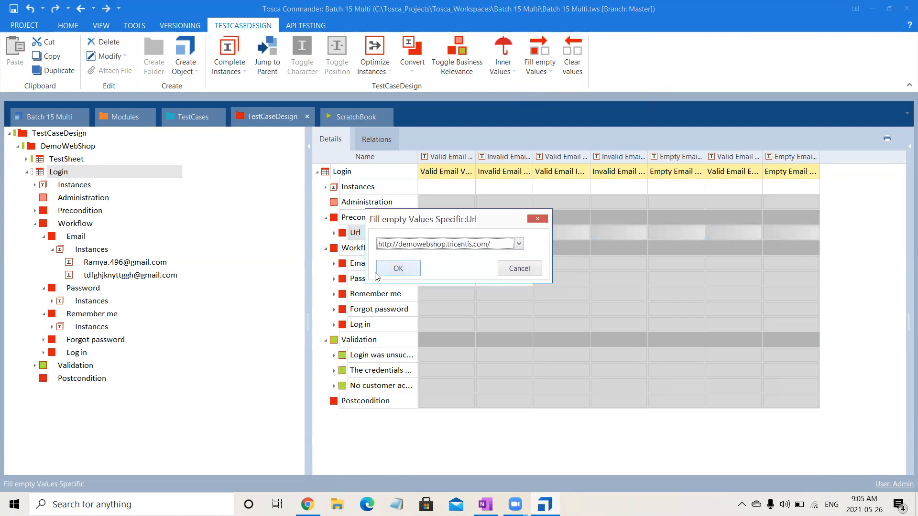
left_click(395, 272)
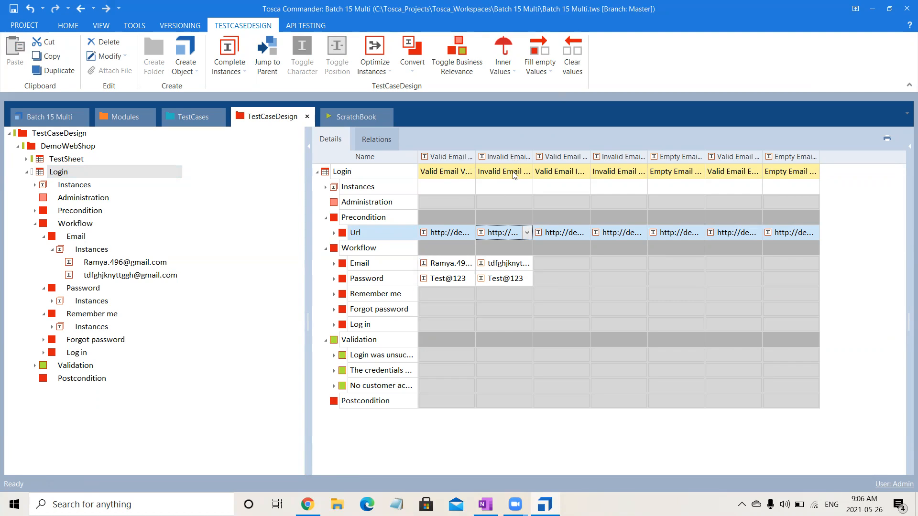
Set Email values for instances three, four (second email) and six (first email), leaving five blank.
left_click(566, 263)
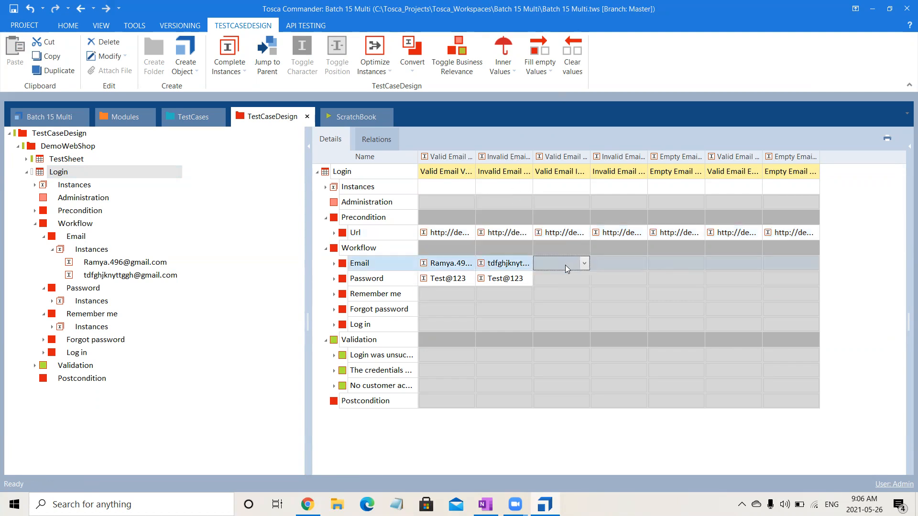
type("r")
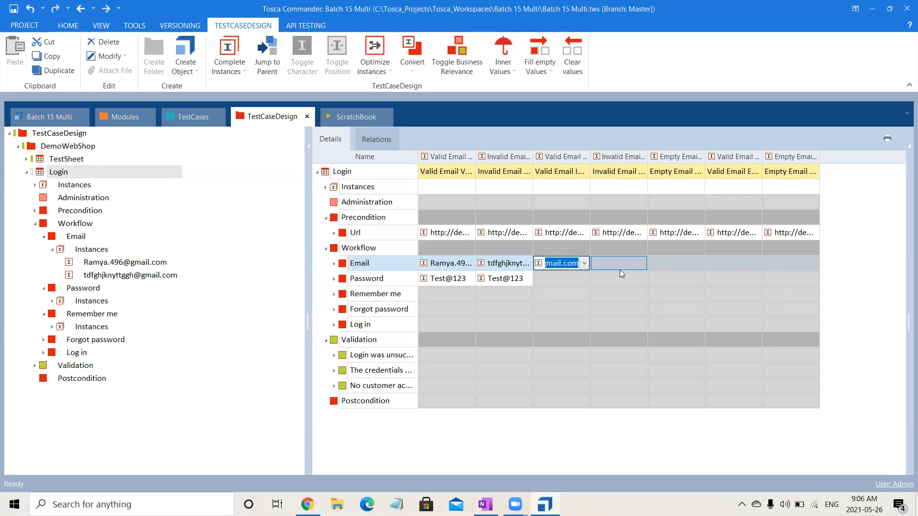
left_click(619, 270)
left_click(626, 268)
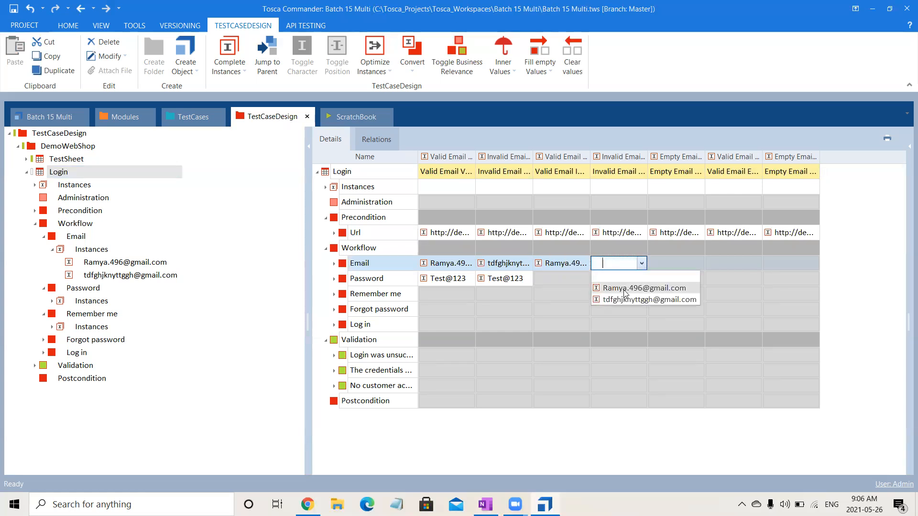
left_click(624, 300)
left_click(689, 261)
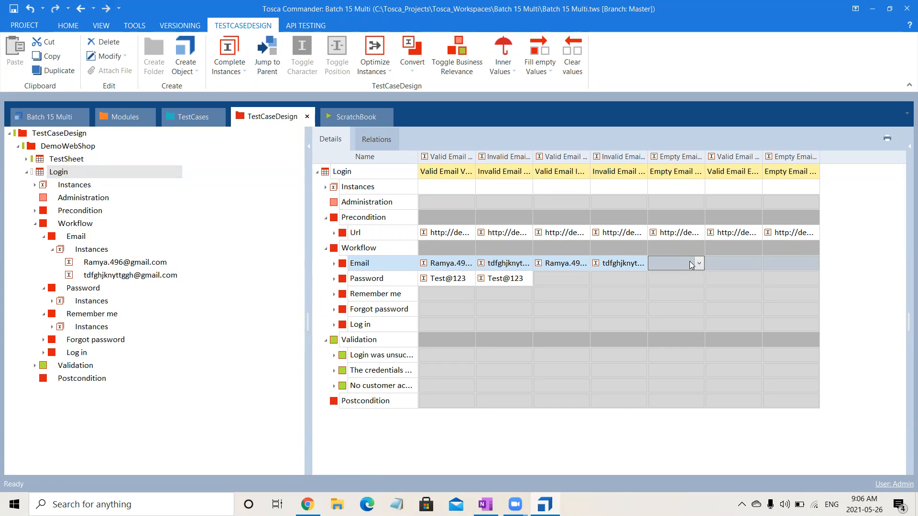
left_click(744, 262)
left_click(756, 263)
left_click(740, 290)
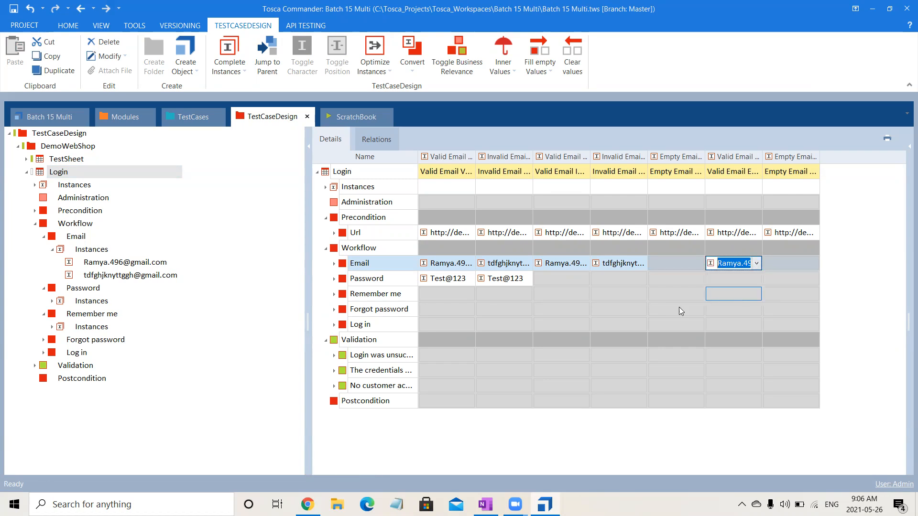
left_click(651, 315)
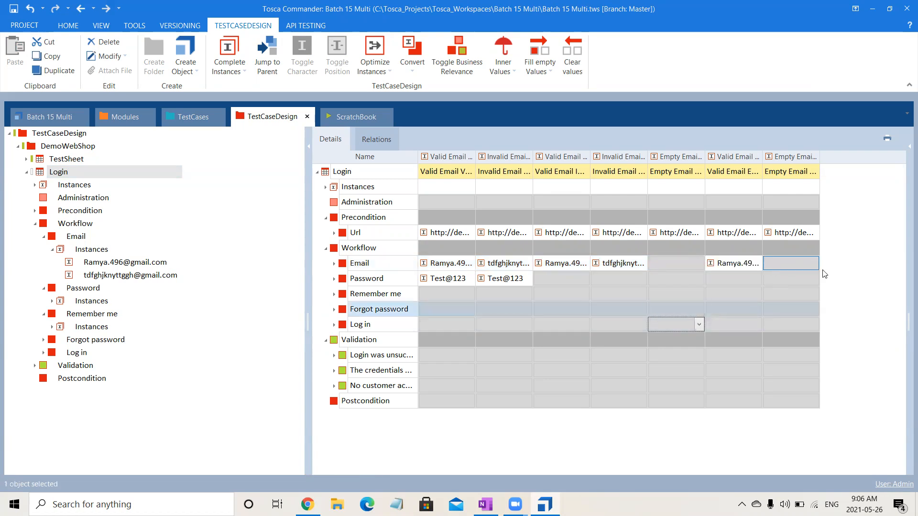
left_click(575, 293)
Give instances three and four the invalid password and instance five the valid password.
left_click(579, 281)
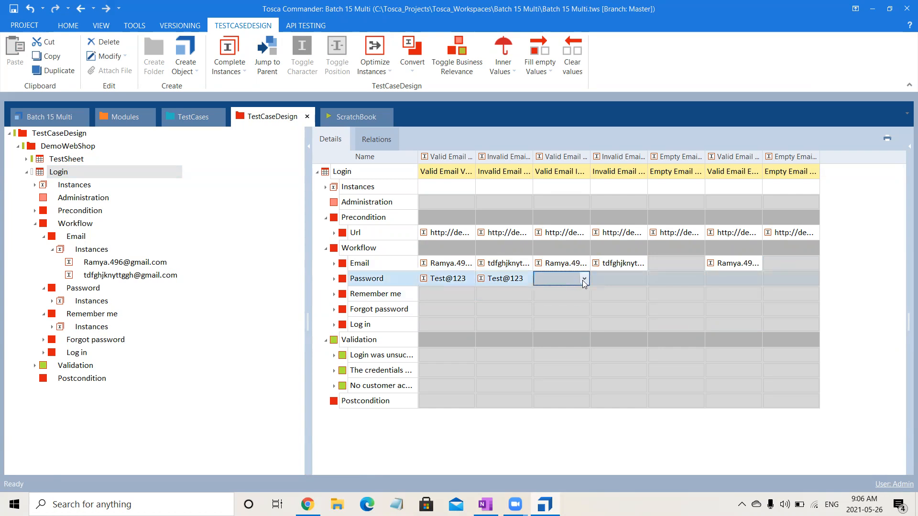
left_click(583, 280)
left_click(575, 314)
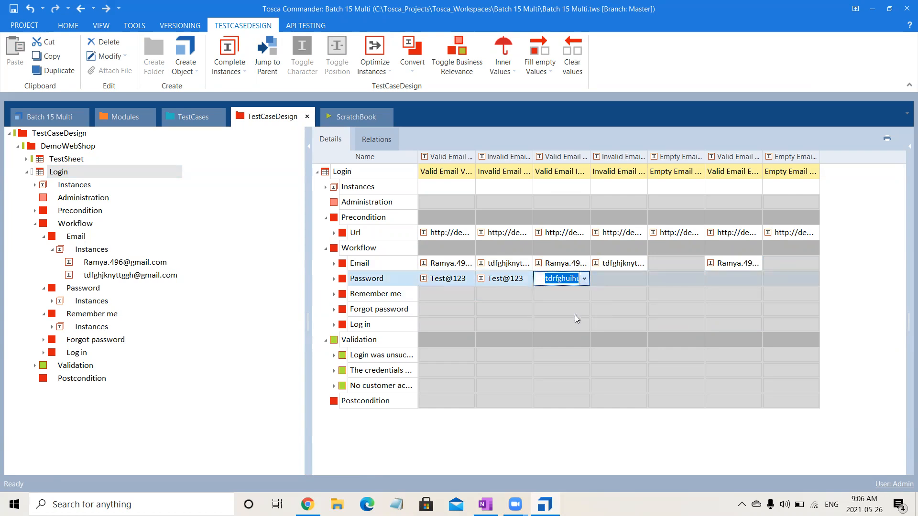
left_click(623, 279)
left_click(642, 278)
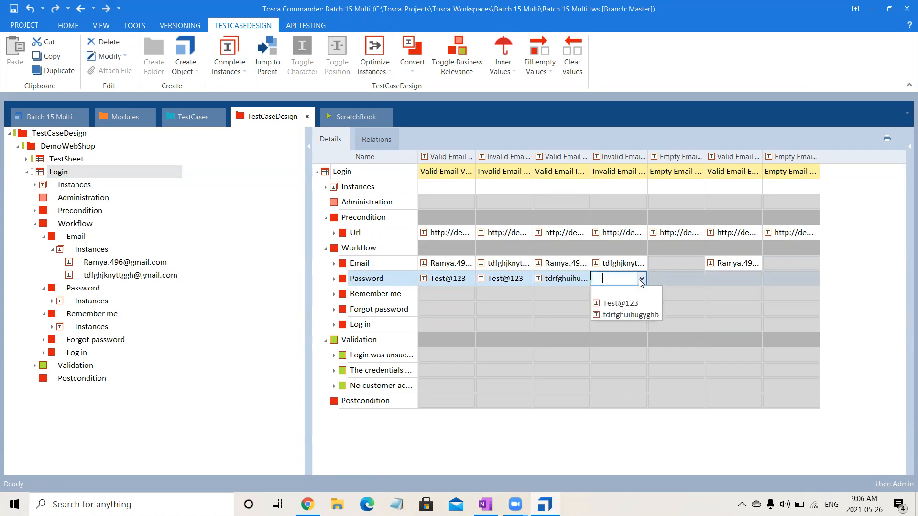
left_click(636, 312)
left_click(678, 279)
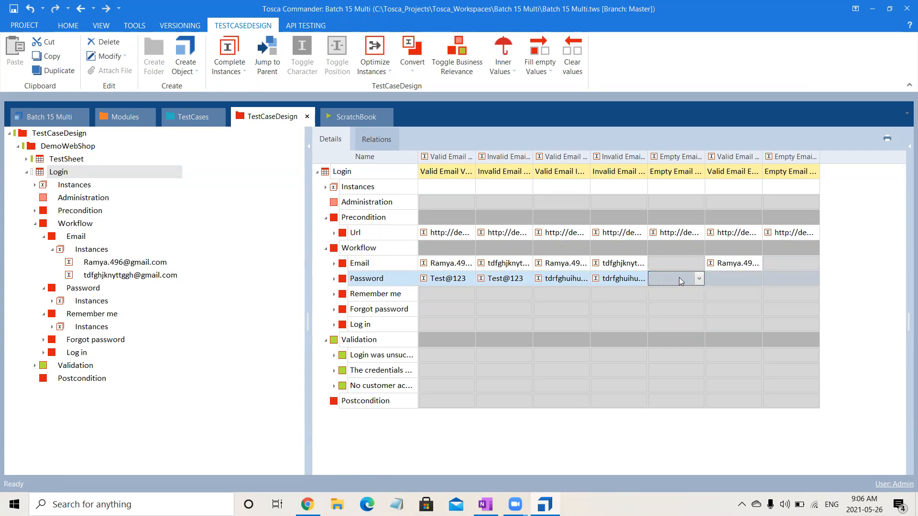
left_click(698, 278)
left_click(677, 304)
left_click(736, 278)
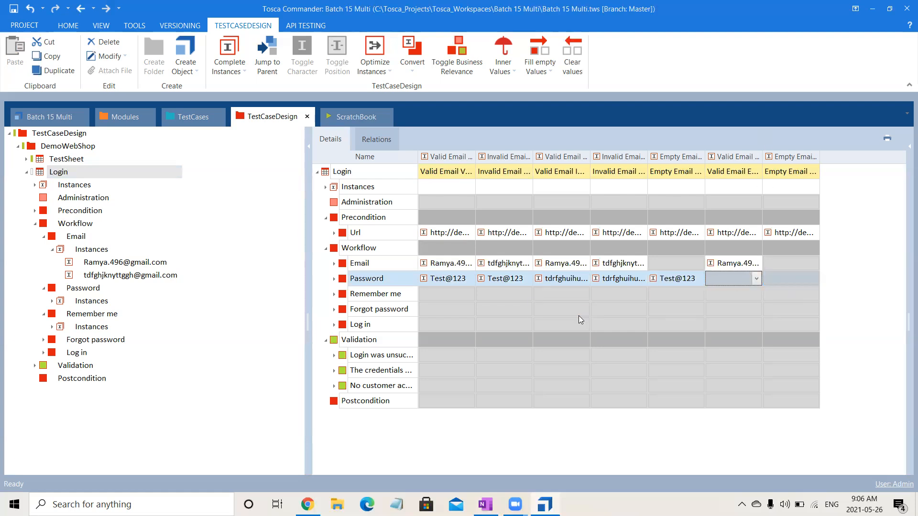
left_click(448, 293)
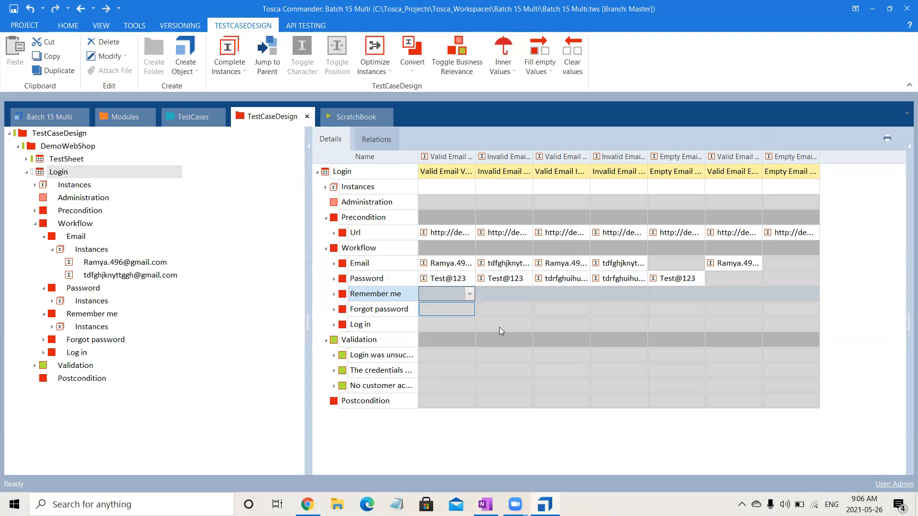
left_click(440, 324)
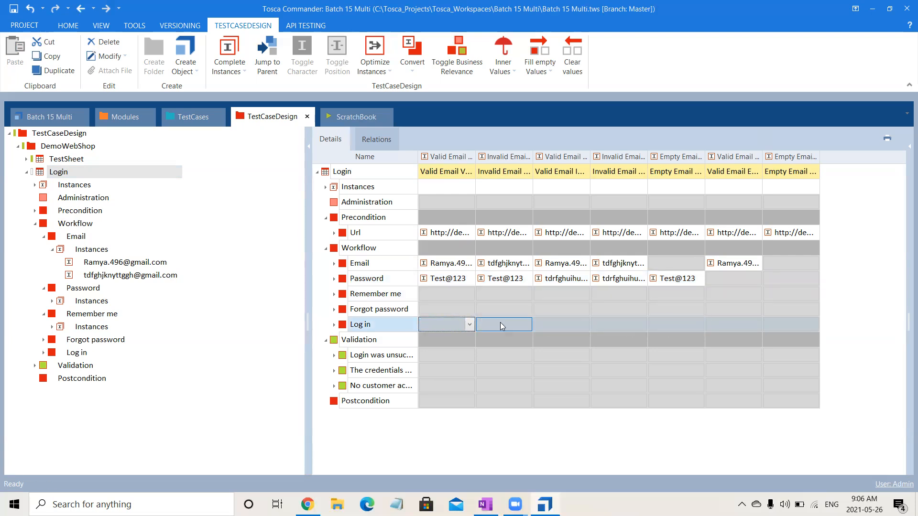
Fill every empty Log in cell with the {Click} value.
left_click(543, 64)
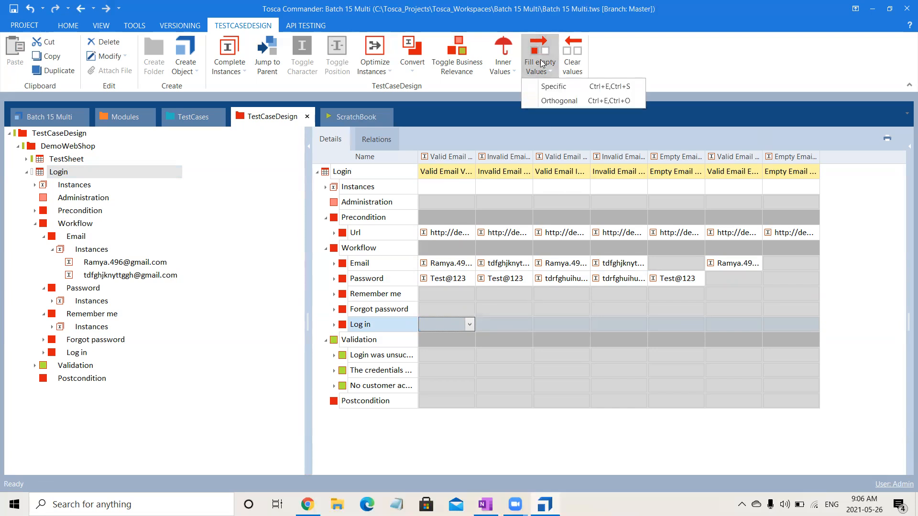
left_click(551, 86)
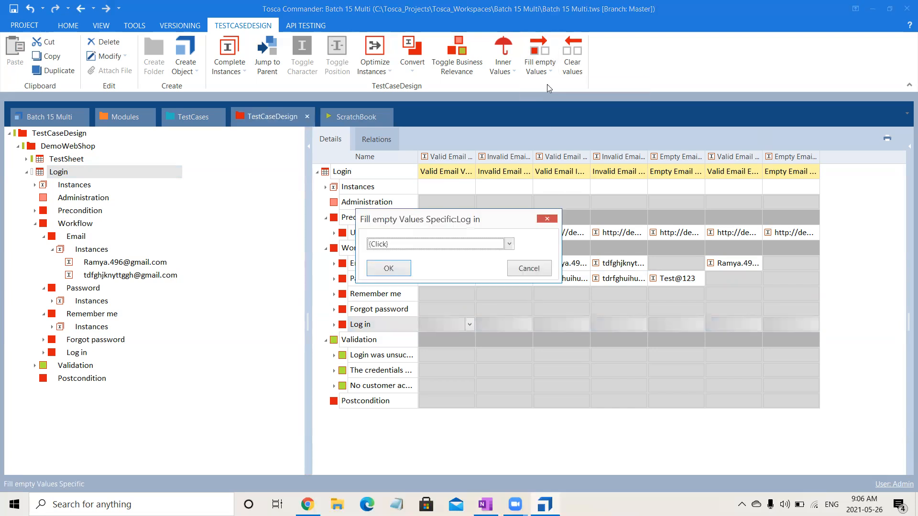
left_click(382, 273)
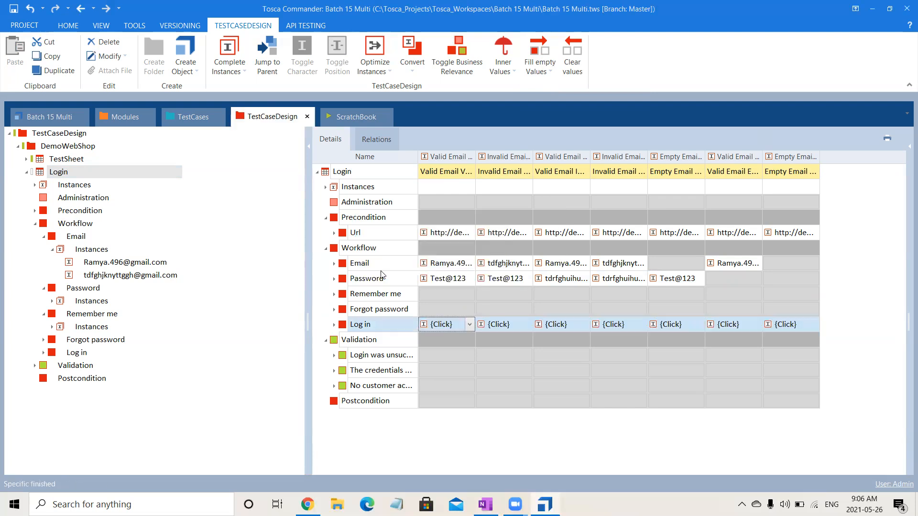
left_click(490, 354)
left_click(439, 355)
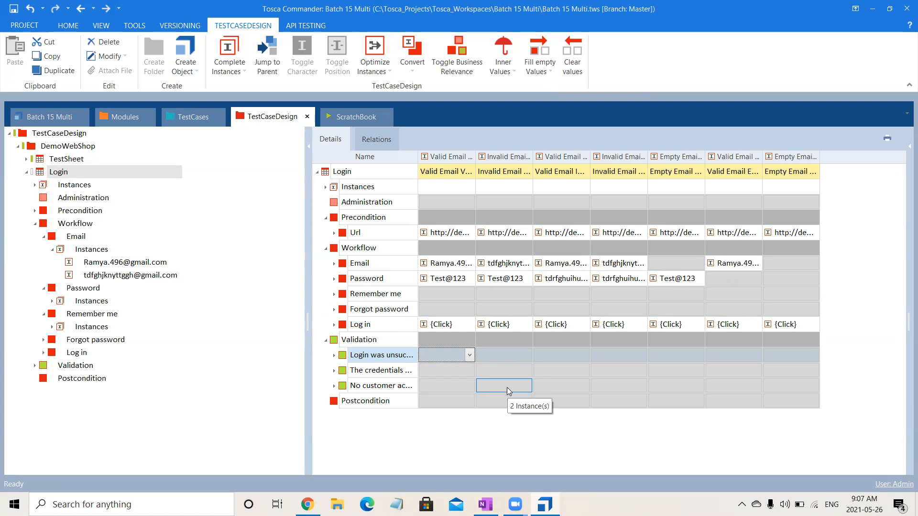
left_click(459, 324)
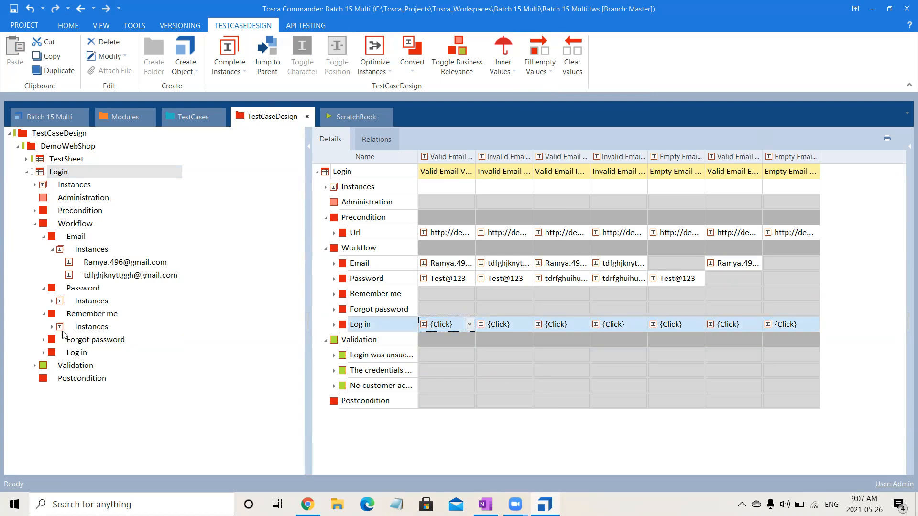
Rename the {Click} instance under Log in > Instances to x.
left_click(44, 352)
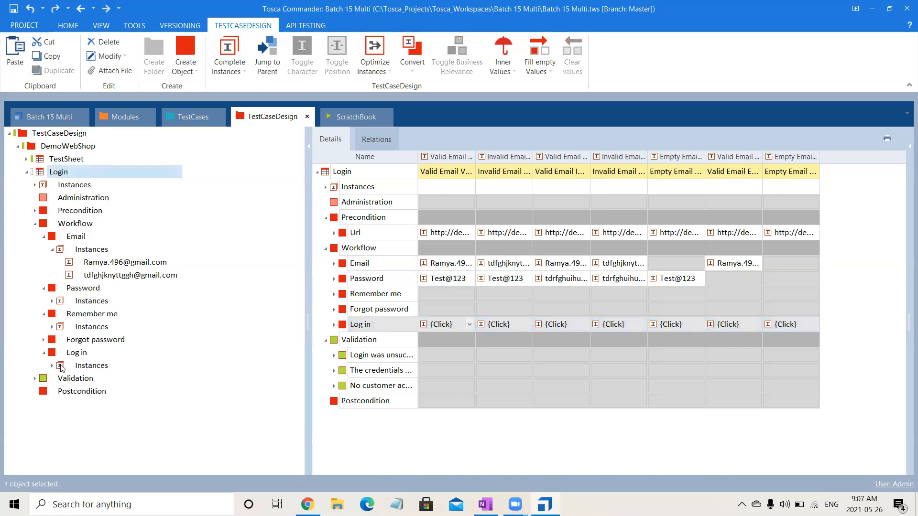
left_click(52, 366)
left_click(99, 380)
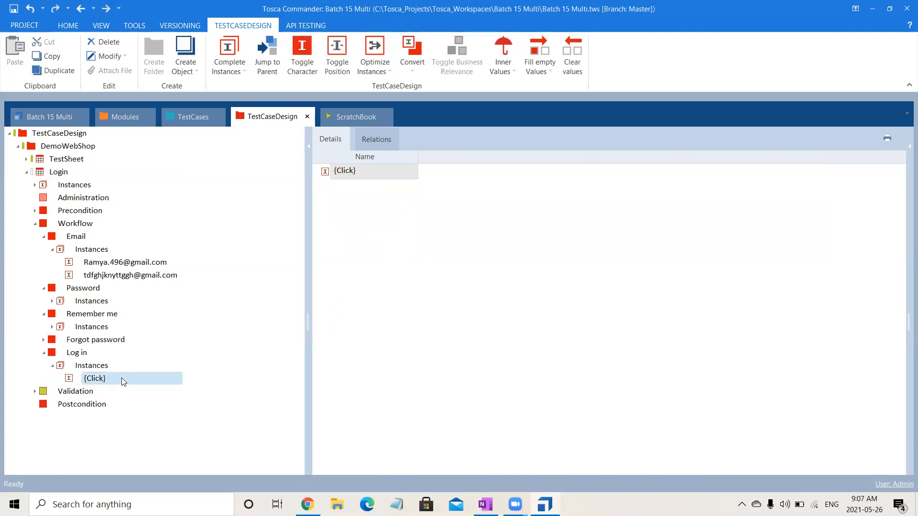
left_click(123, 381)
type("x")
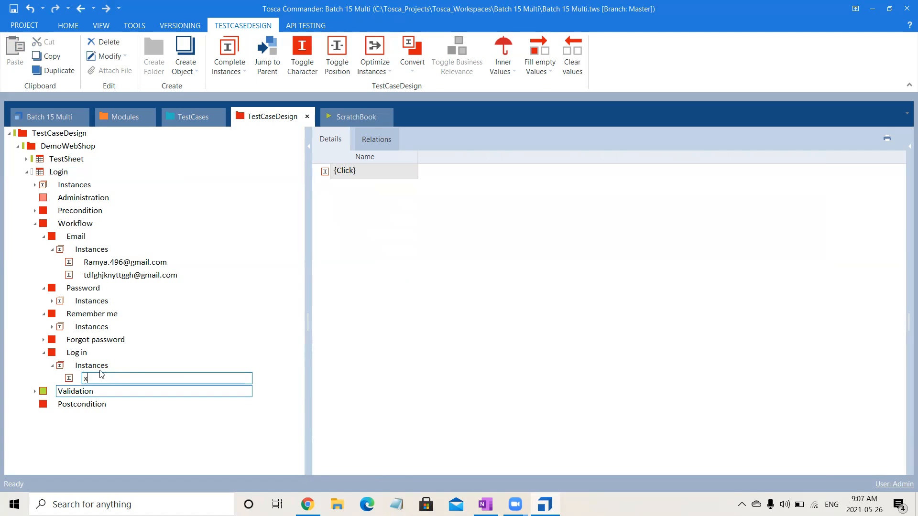
left_click(61, 175)
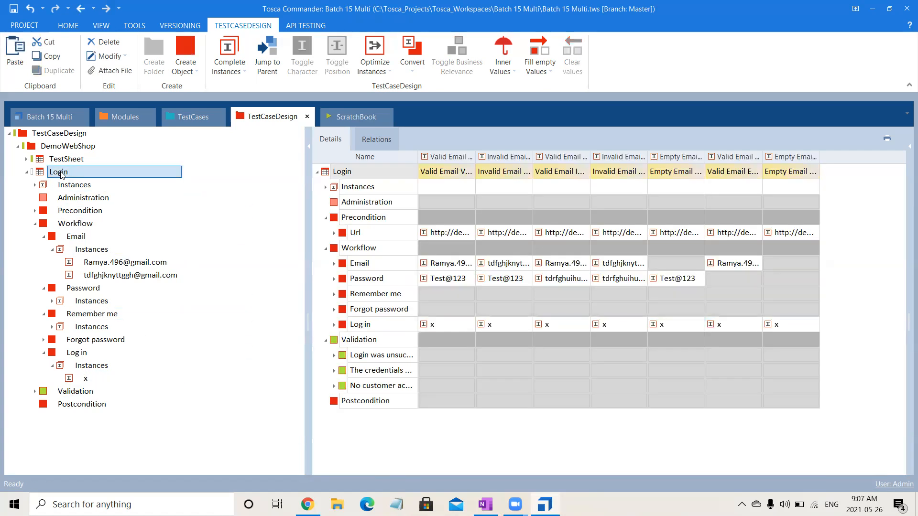
left_click(86, 380)
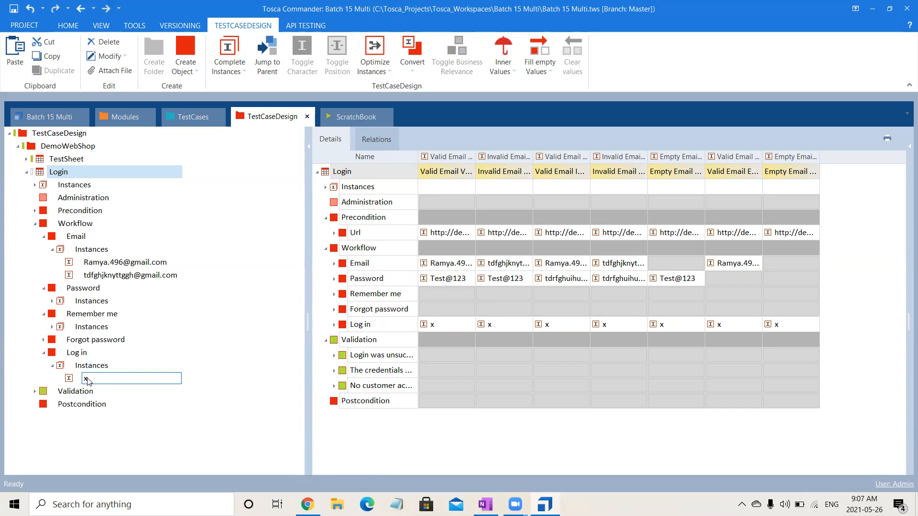
key("Return")
left_click(482, 324)
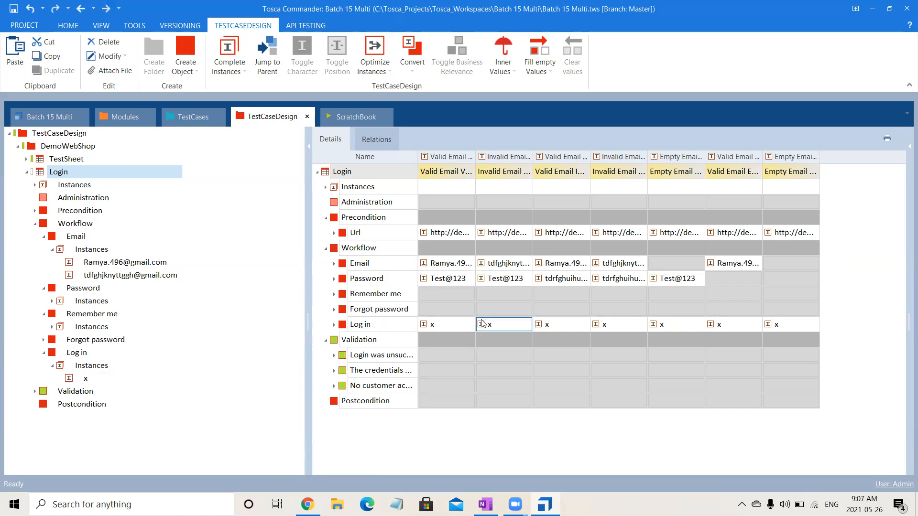
left_click(429, 356)
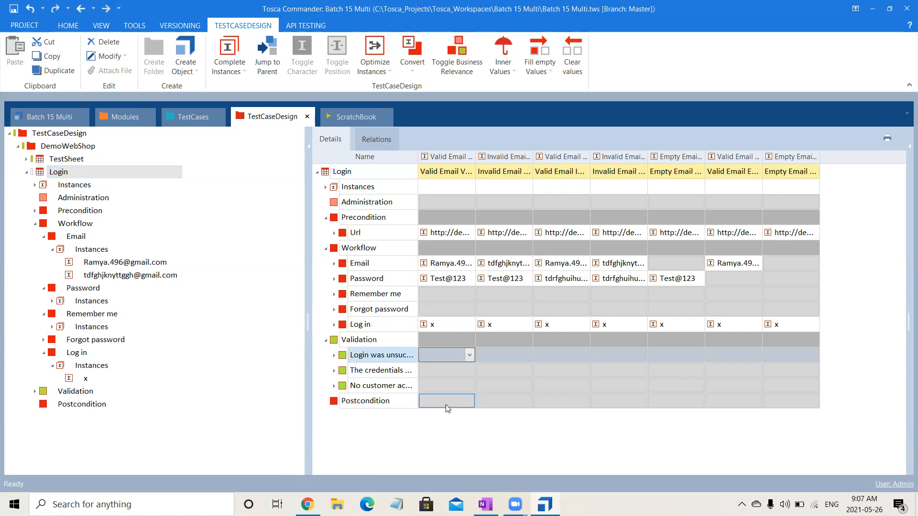
Check the OneNote notes, then set instance two's login-unsuccessful validation to True.
left_click(492, 356)
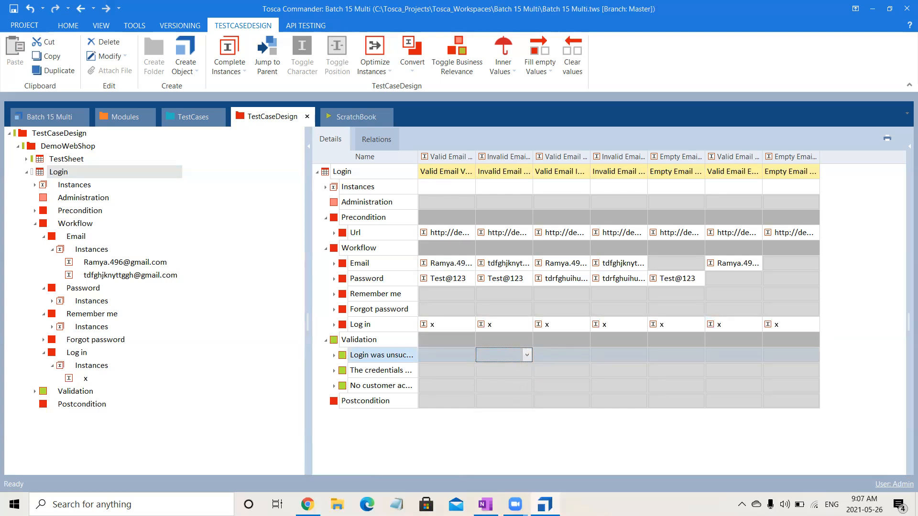
key("alt+Tab")
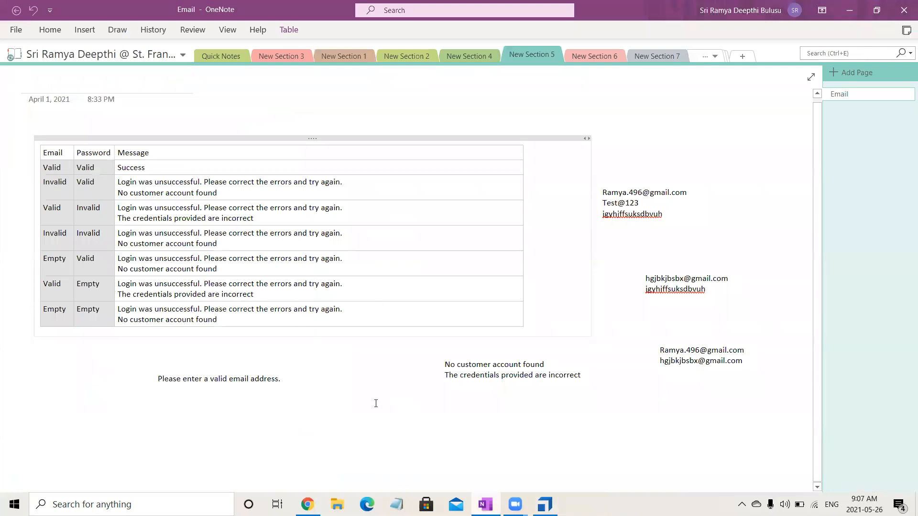
key("alt+Tab")
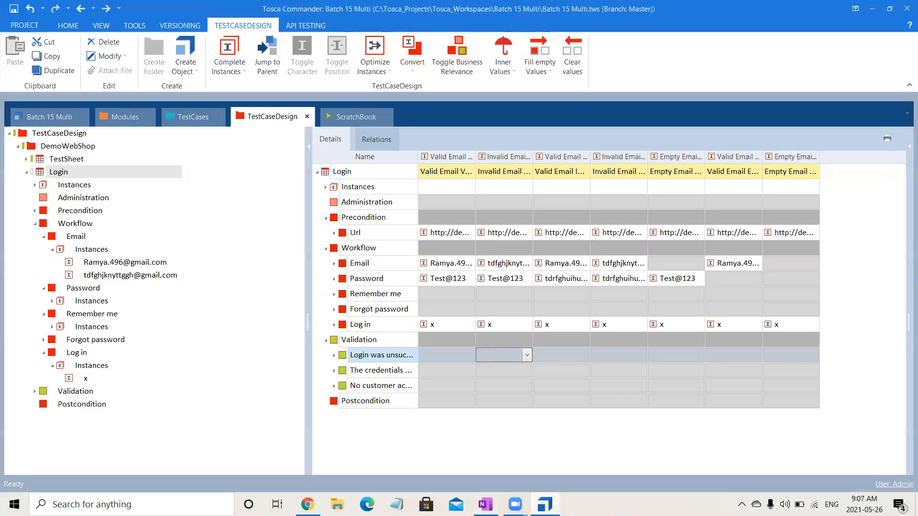
left_click(527, 354)
left_click(509, 377)
left_click(569, 354)
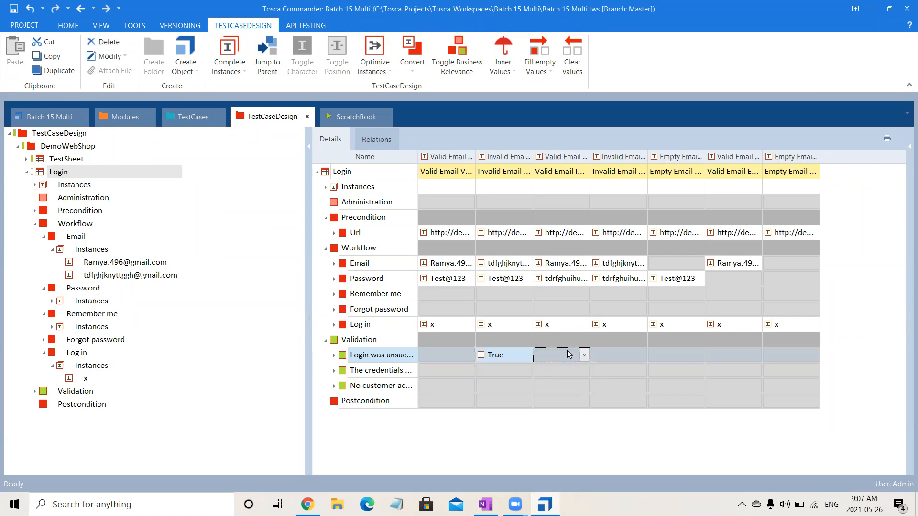
Set login-unsuccessful to True for instances three through seven, then switch to OneNote.
type("Tt")
key("BackSpace")
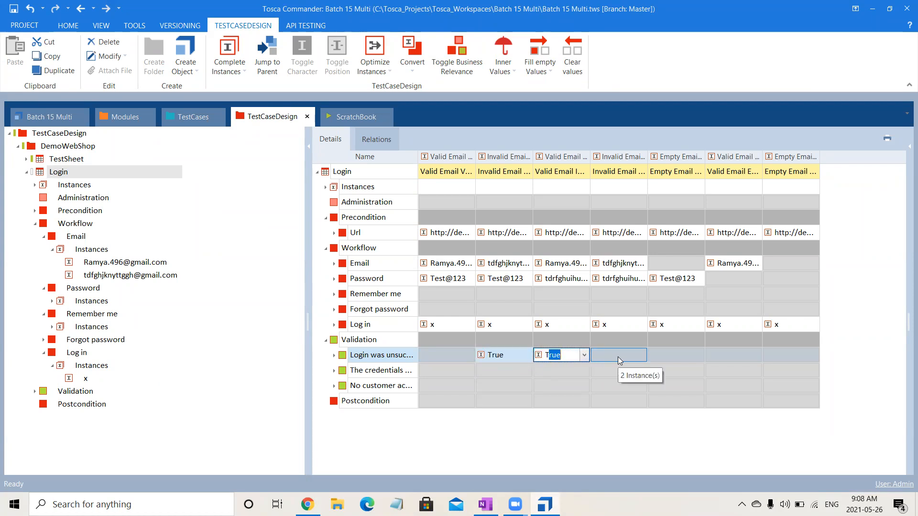
left_click(618, 357)
type("True")
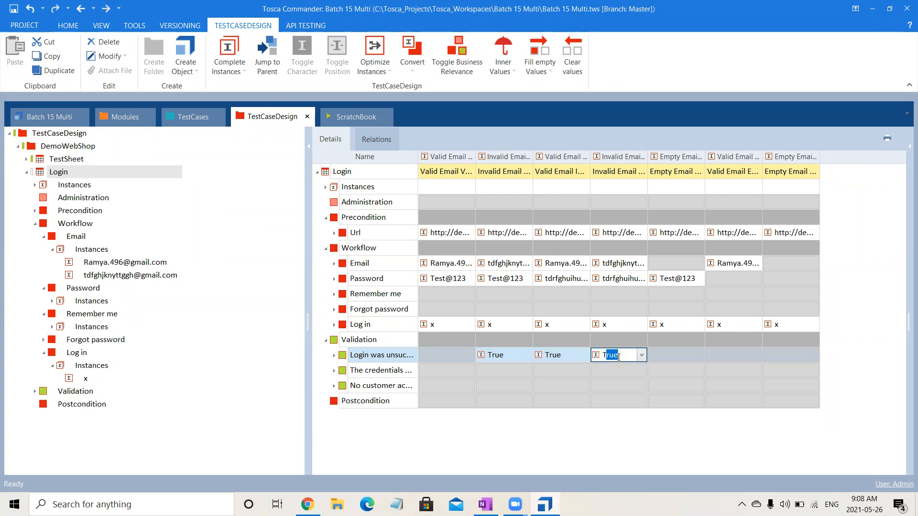
left_click(675, 357)
type("T")
left_click(753, 356)
type("T")
left_click(801, 351)
type("T")
left_click(638, 404)
left_click(458, 401)
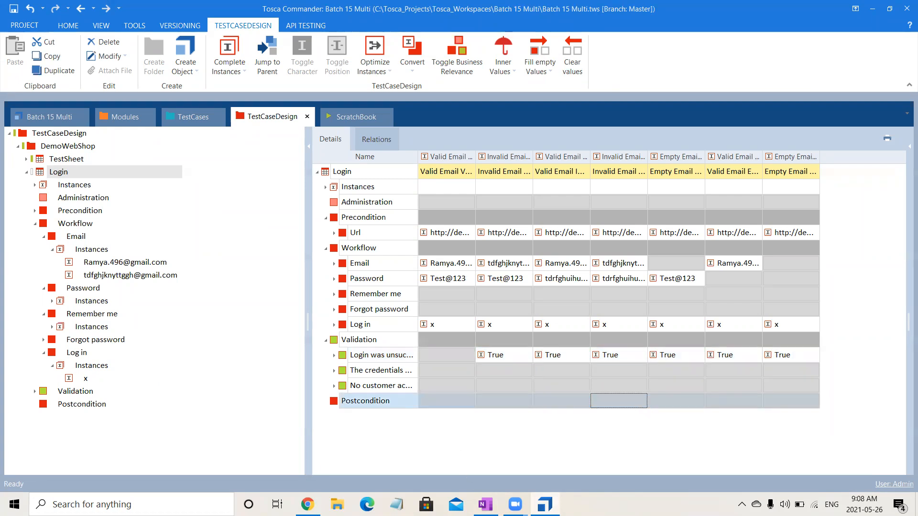
key("alt+Tab")
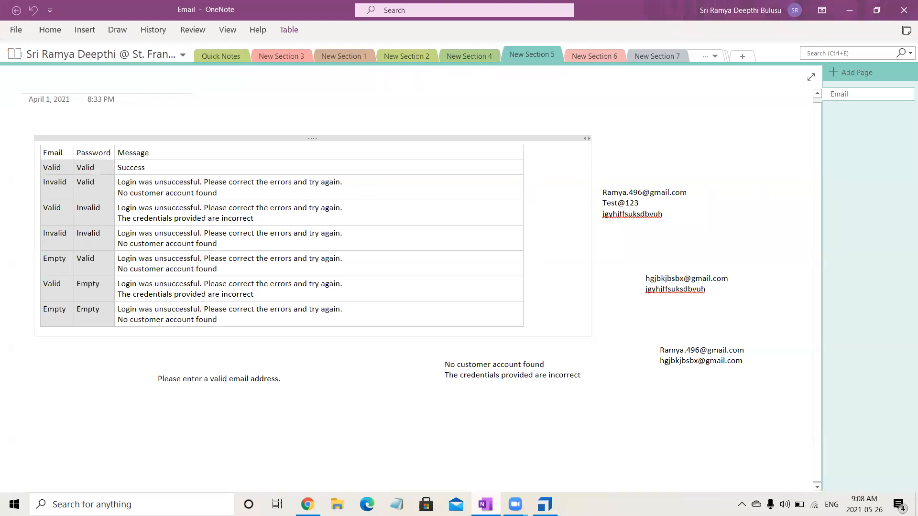
Mark no-customer-account True for instance two and incorrect-credentials True for instance three.
key("alt+Tab")
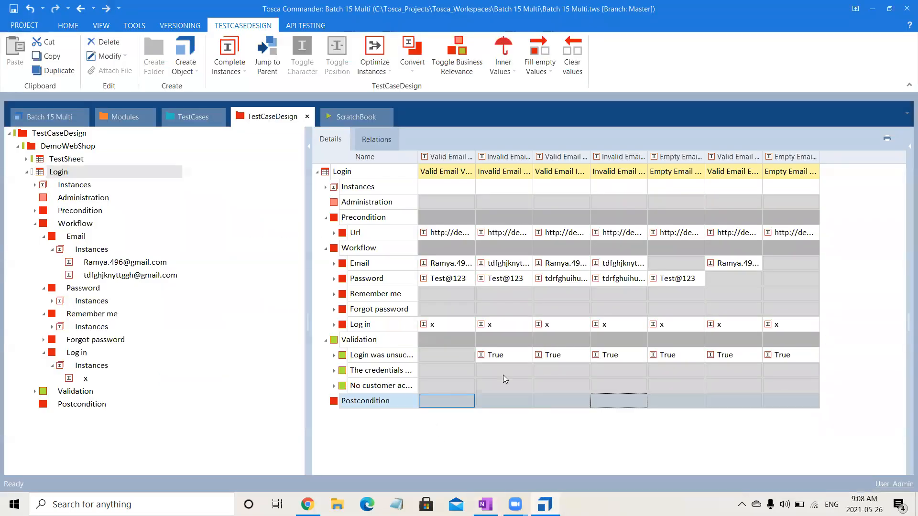
left_click(503, 383)
type("True")
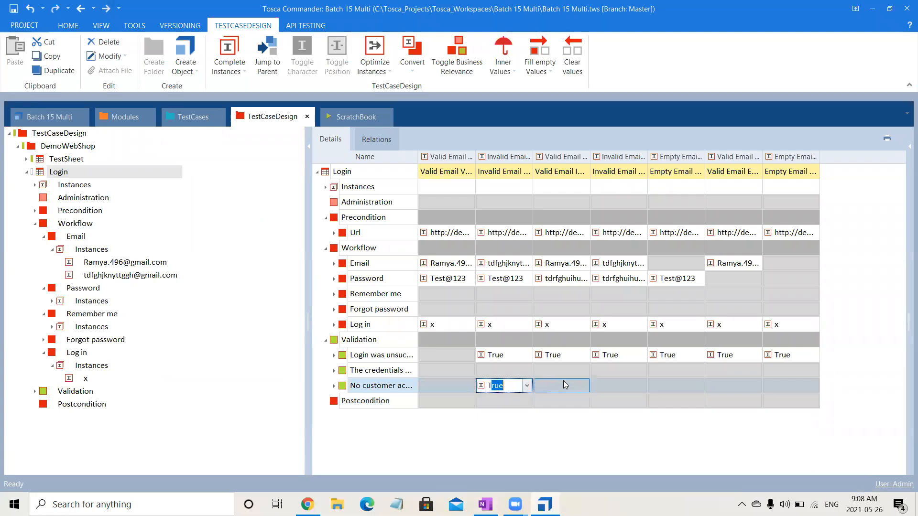
left_click(566, 385)
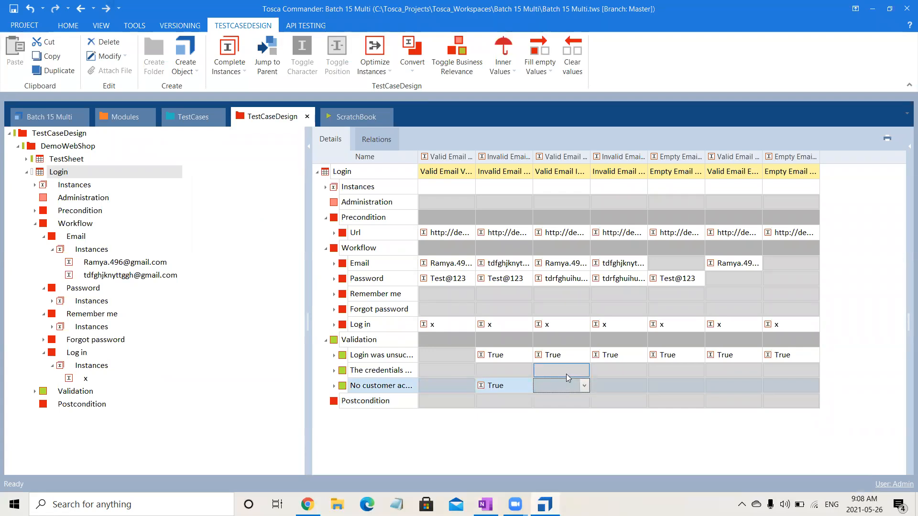
left_click(566, 374)
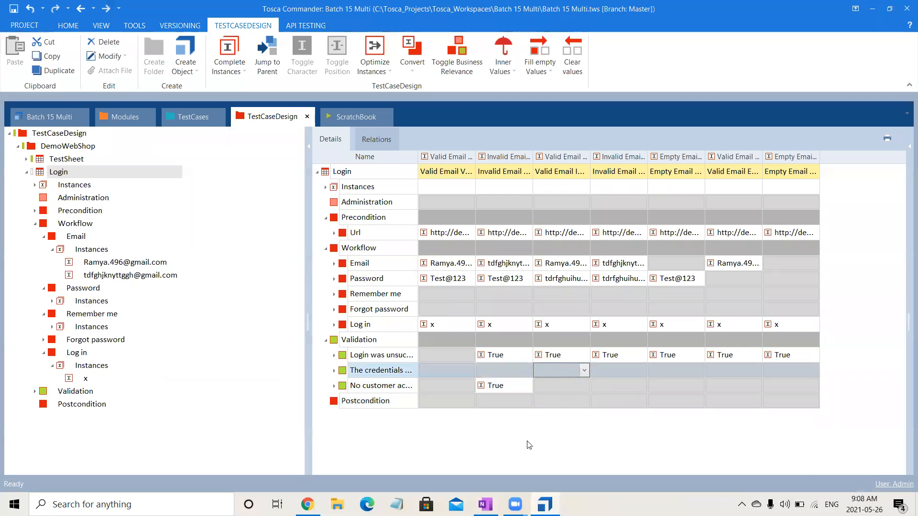
type("True")
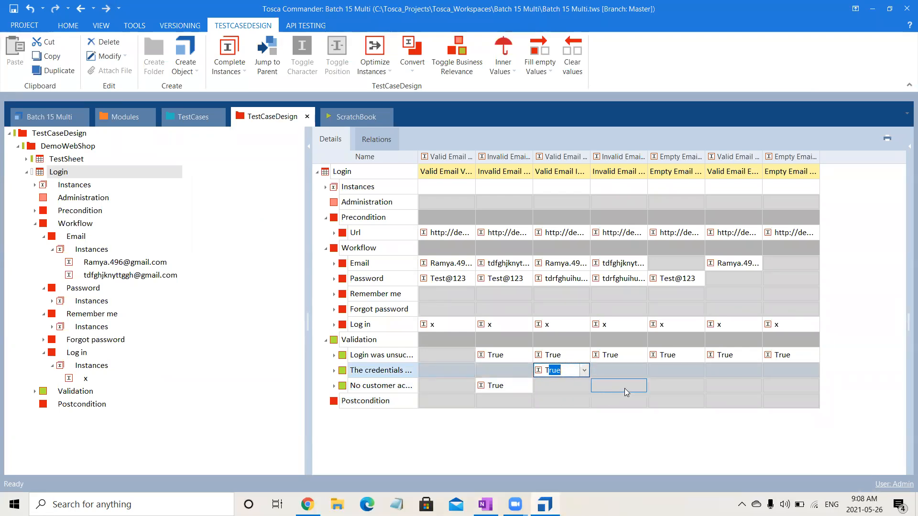
left_click(624, 385)
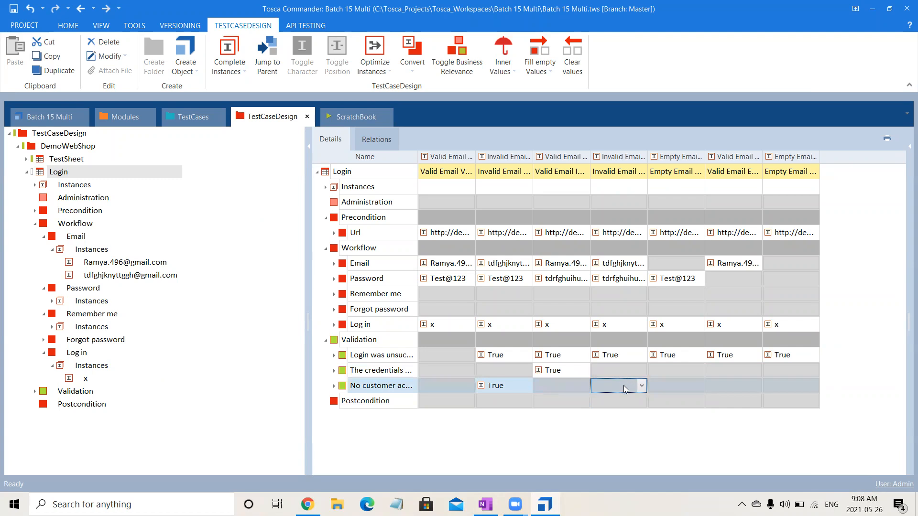
Mark no-customer-account True for instances four, five and seven, and credentials True for six.
type("True")
left_click(679, 386)
type("T")
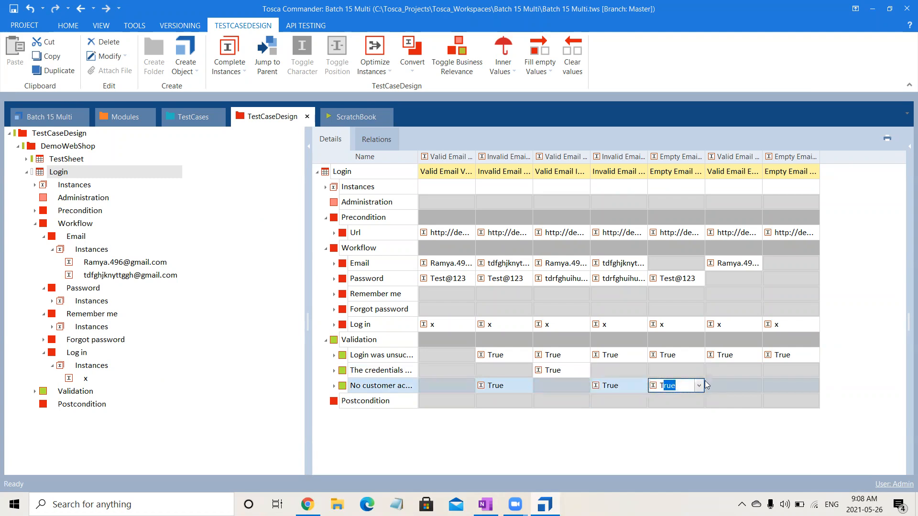
left_click(726, 372)
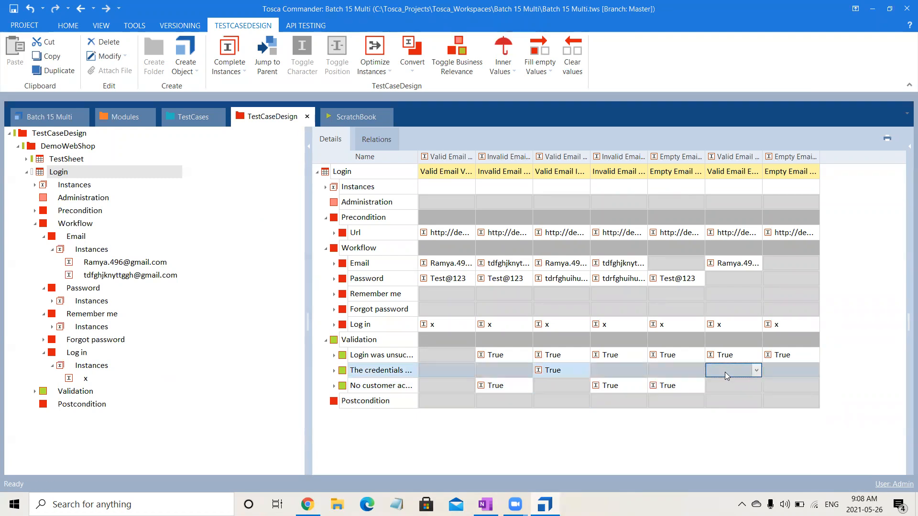
type("T")
left_click(777, 386)
type("T")
left_click(710, 447)
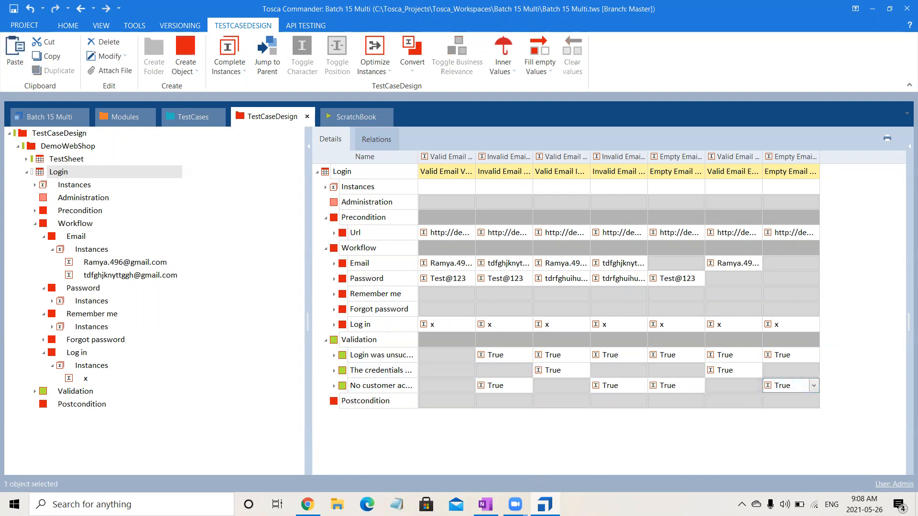
key("alt+Tab")
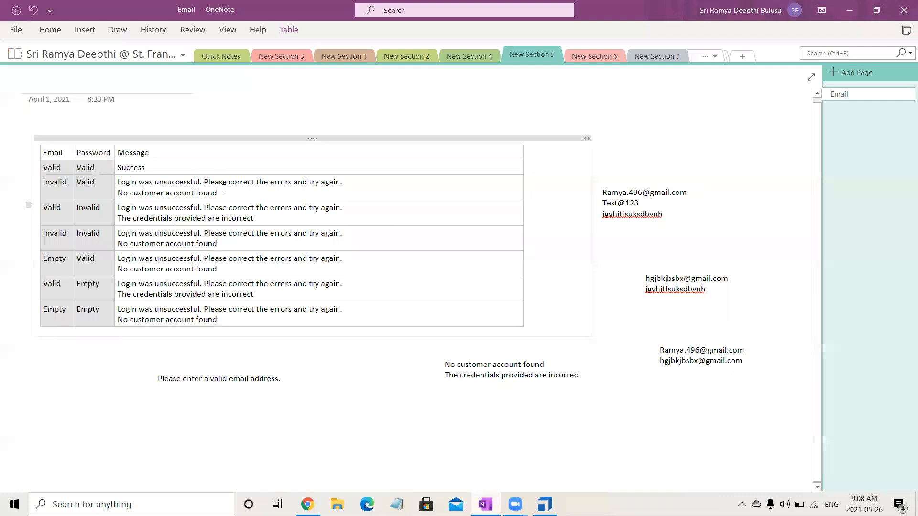
Highlight the expected messages for the Invalid/Valid, Valid/Invalid, Empty/Valid and Valid/Empty rows.
left_click_drag(240, 184, 179, 193)
left_click_drag(270, 217, 187, 244)
left_click_drag(261, 258, 220, 268)
left_click_drag(287, 292, 243, 294)
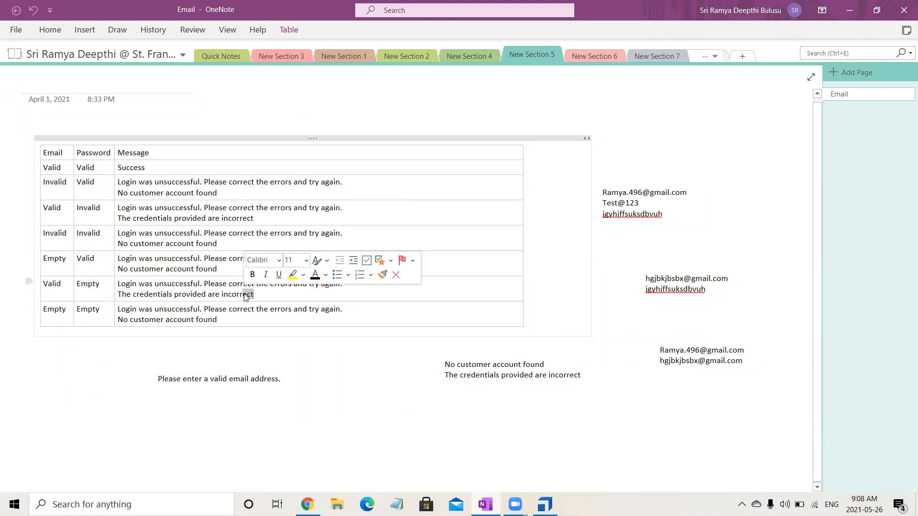
left_click(272, 319)
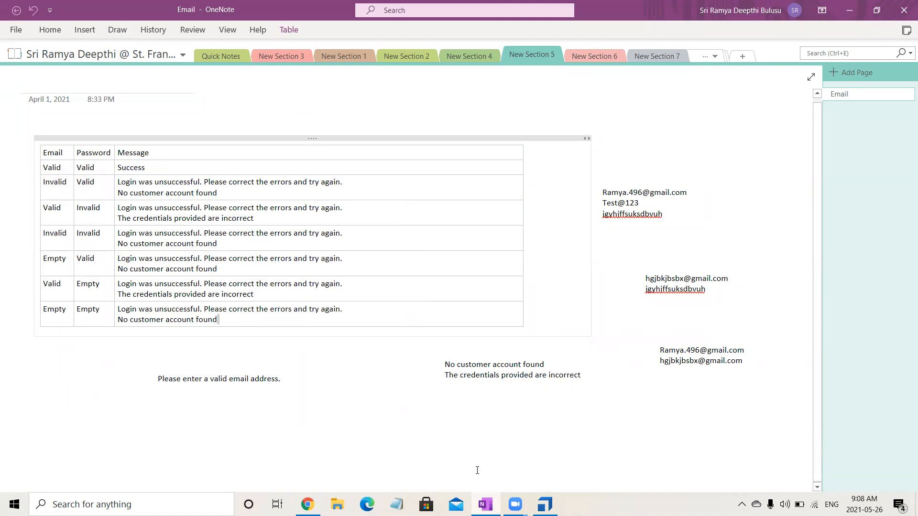
key("alt+Tab")
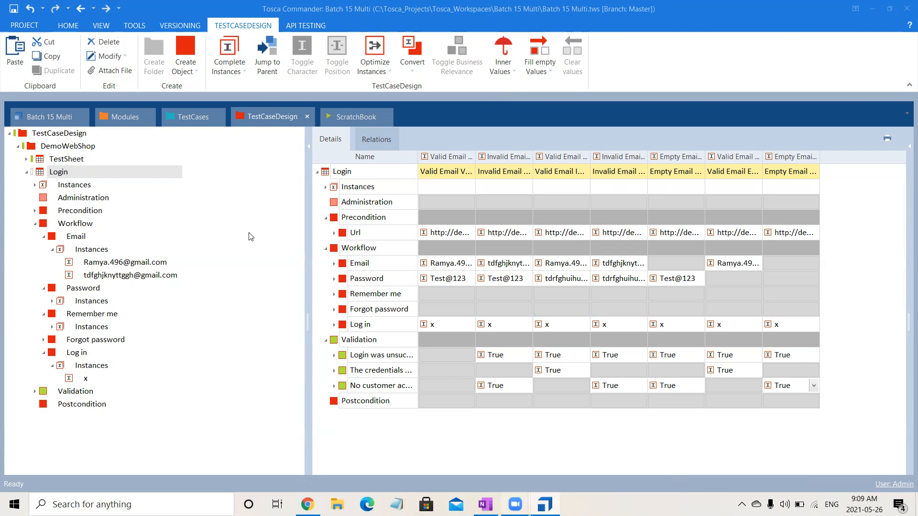
Run Checkin all from the HOME ribbon to commit the Login sheet changes.
left_click(63, 26)
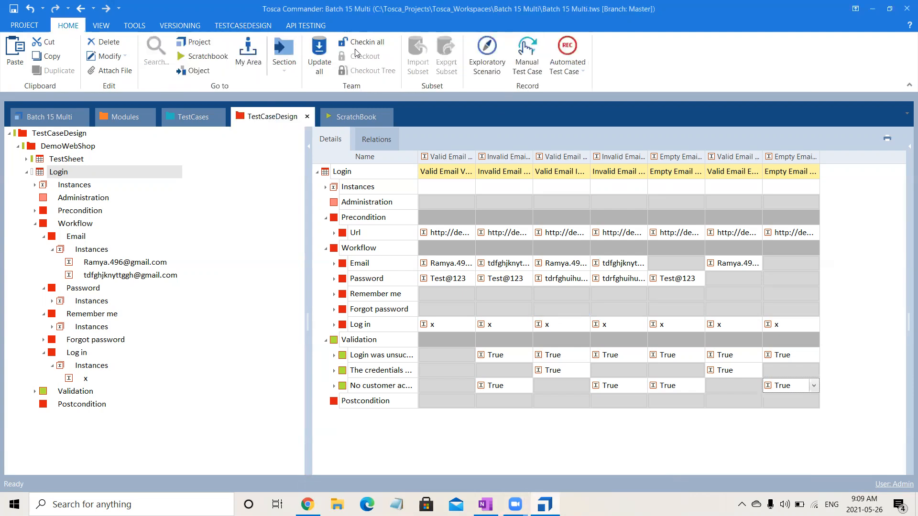
left_click(356, 48)
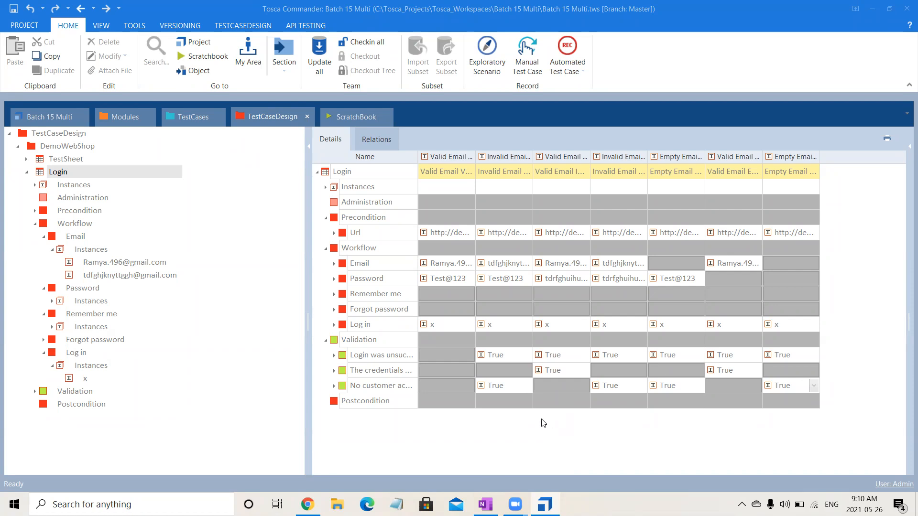
left_click(508, 467)
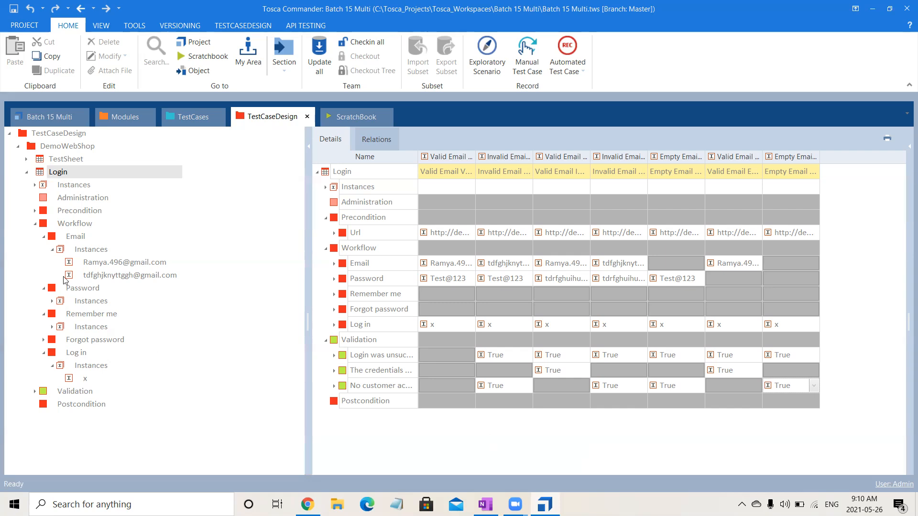
Collapse the Workflow node beneath Login in the left-hand tree.
left_click(35, 223)
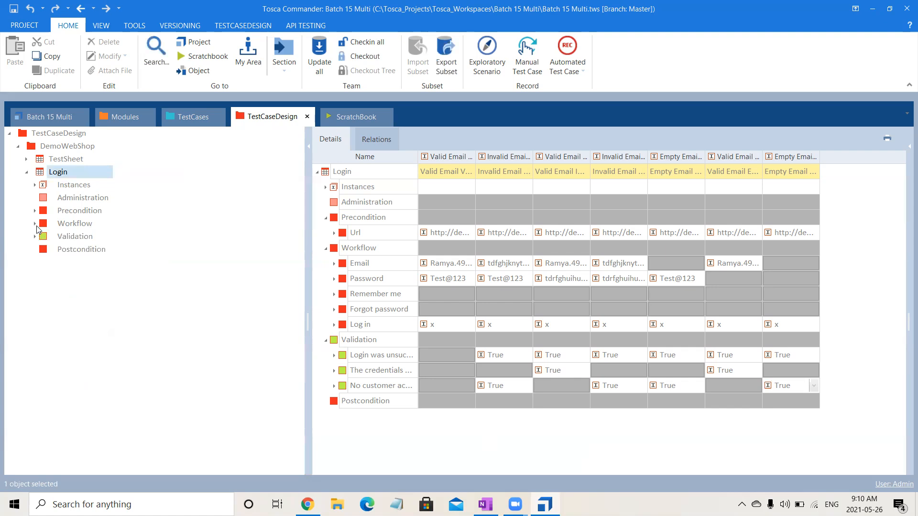